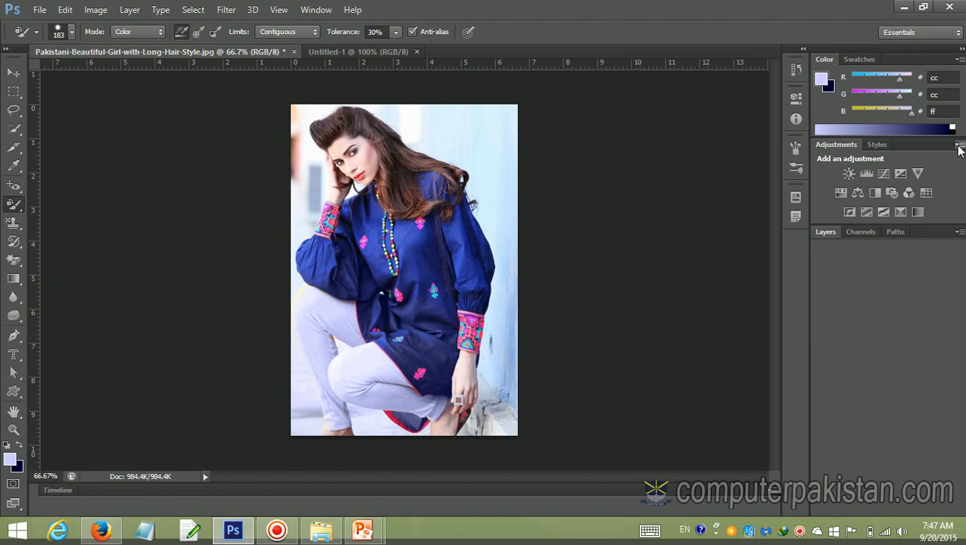
# - Close the Adjustments/Styles and Color/Swatches panel groups, keeping only the Layers, Channels and Paths group
pyautogui.click(958, 143)
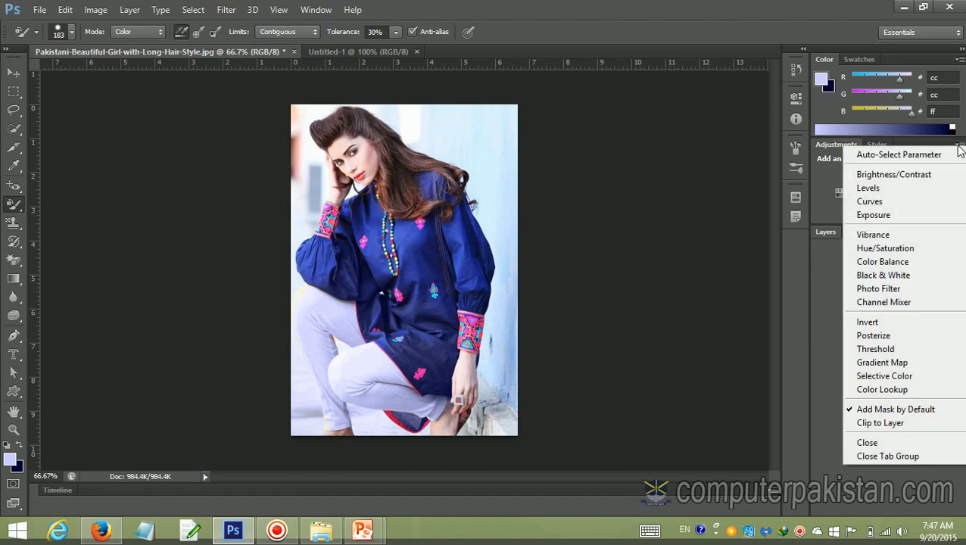
pyautogui.click(899, 454)
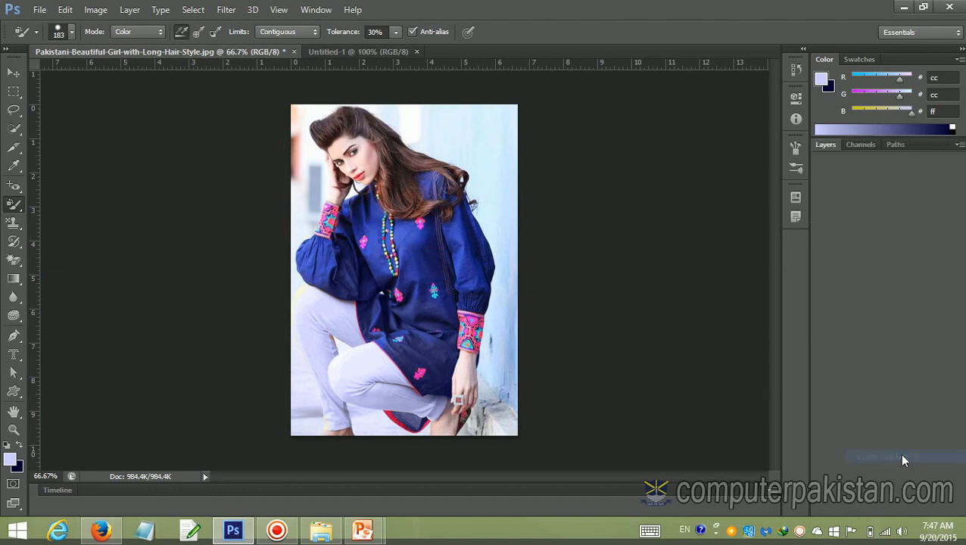
pyautogui.click(960, 62)
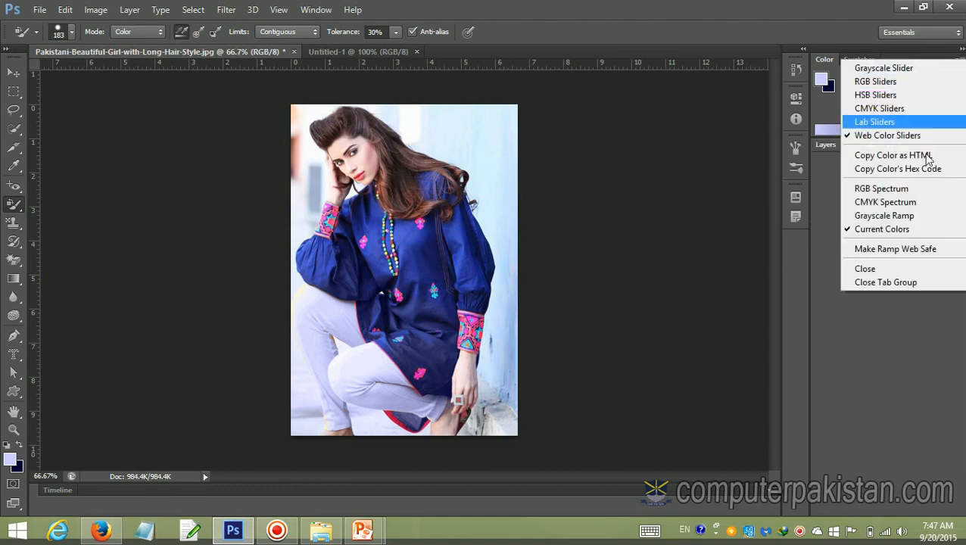
pyautogui.click(926, 283)
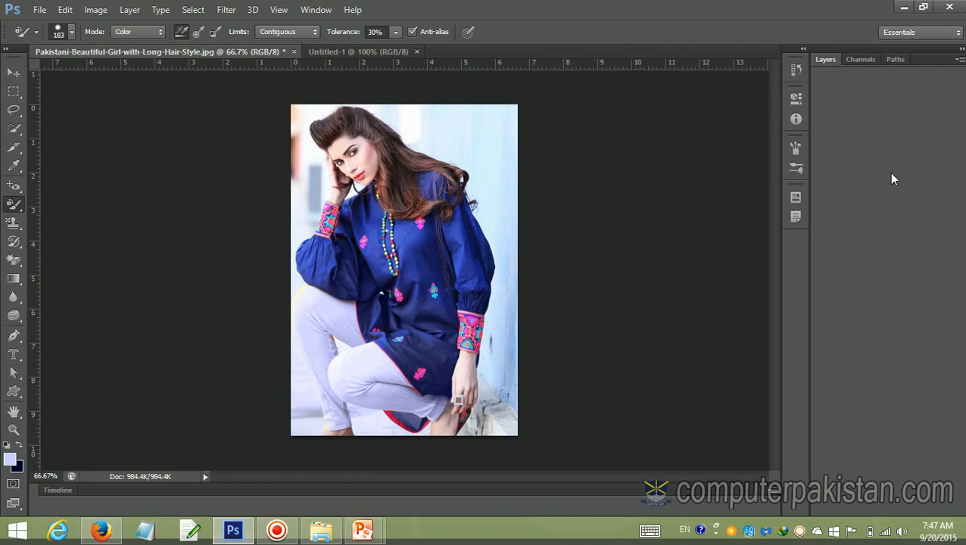
# - Add the horizontal text "Model" over the photo near the woman's waist and commit it
pyautogui.click(10, 362)
pyautogui.click(67, 353)
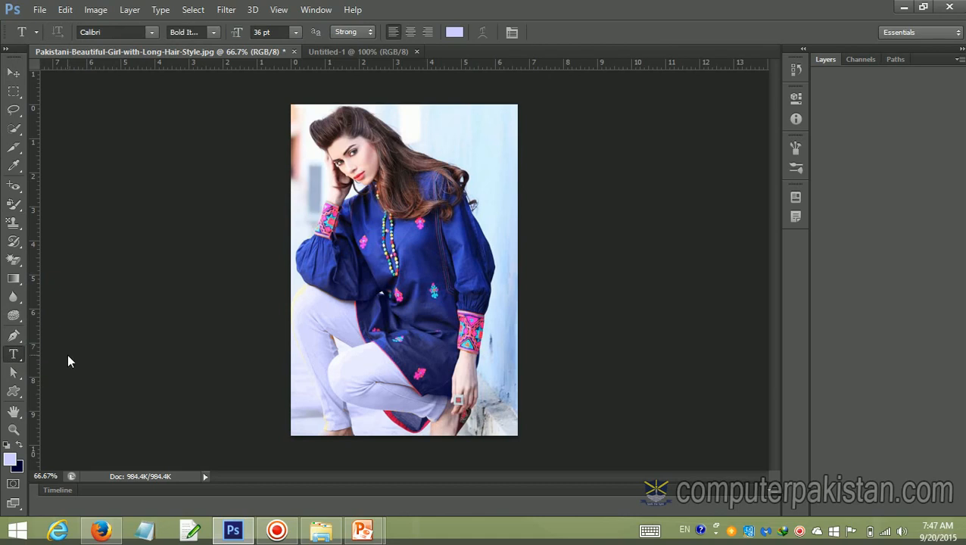
pyautogui.click(347, 301)
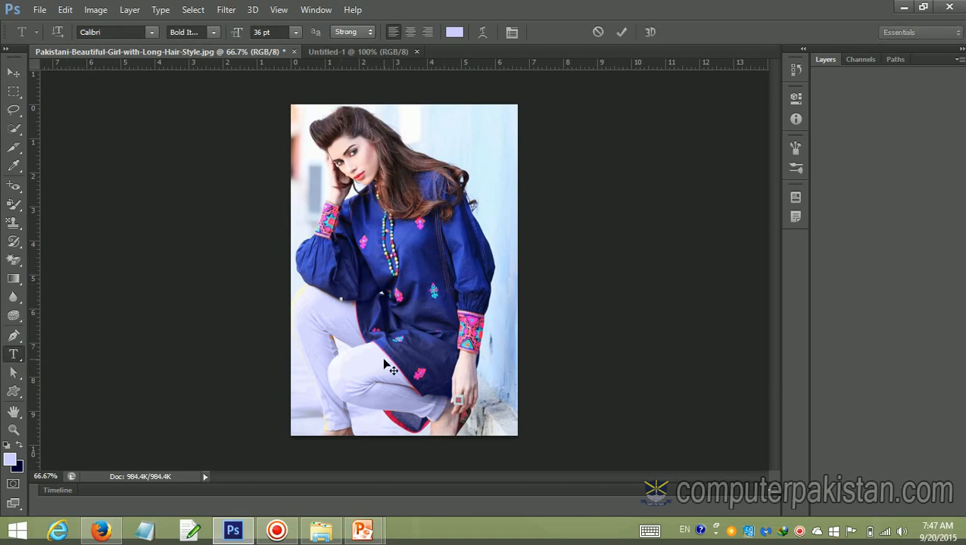
pyautogui.write('Model')
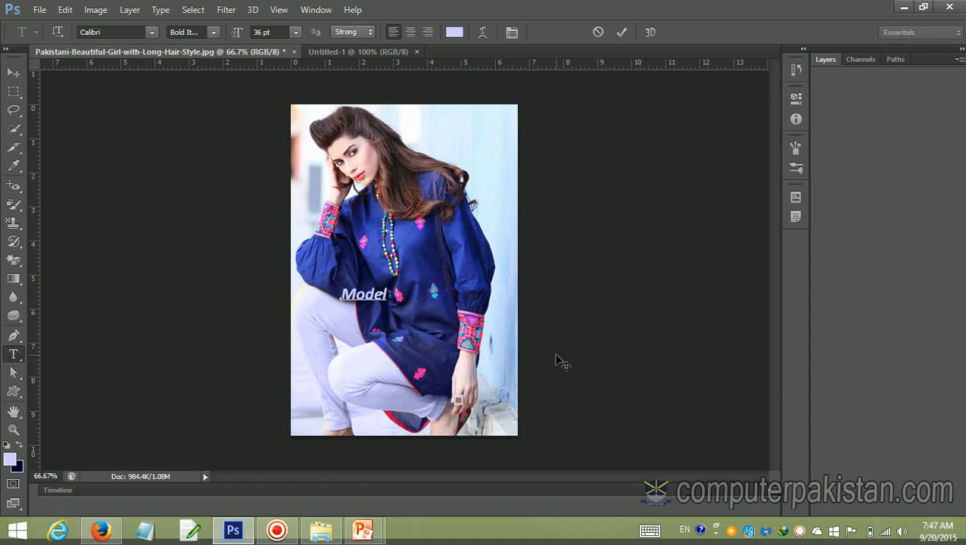
pyautogui.click(14, 73)
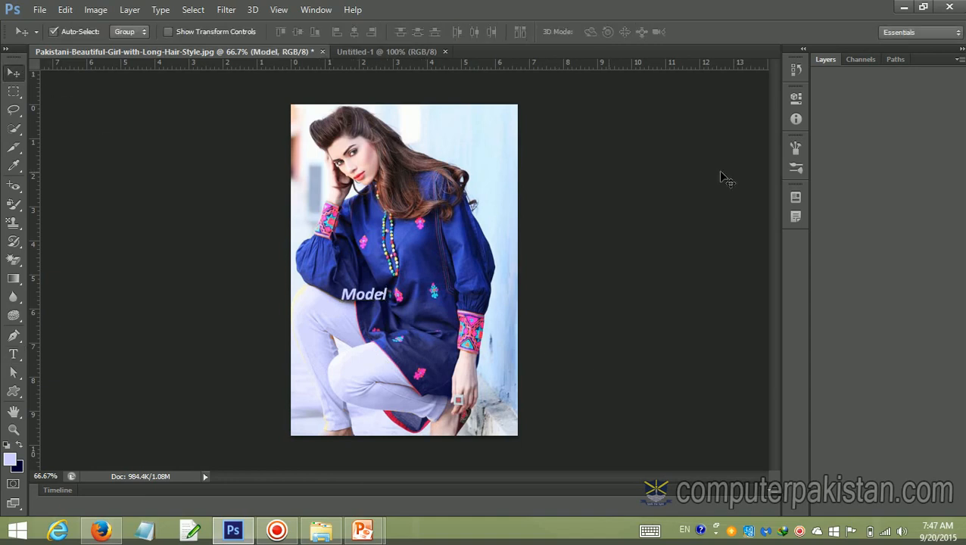
# - Show the document's layers and convert the locked Background into a regular layer with the default settings
pyautogui.click(826, 60)
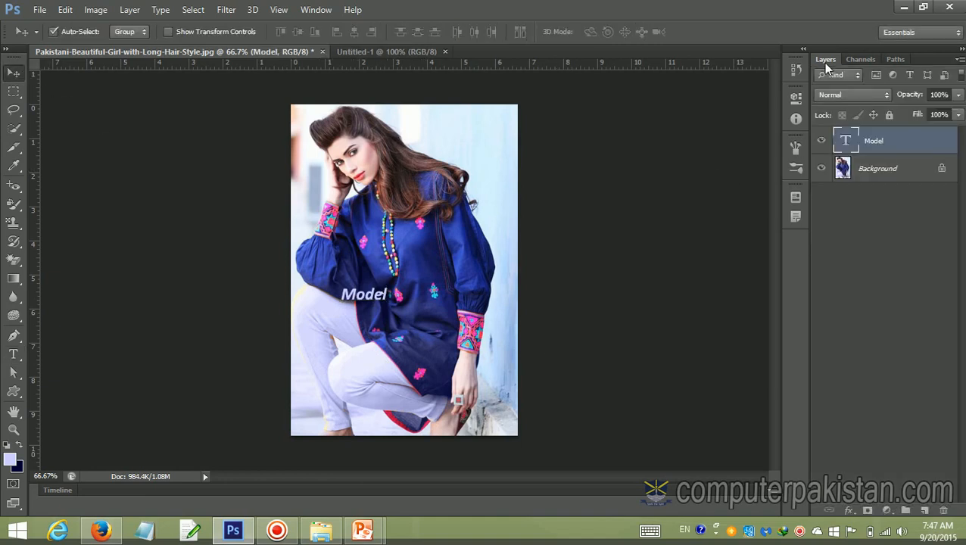
pyautogui.doubleClick(882, 170)
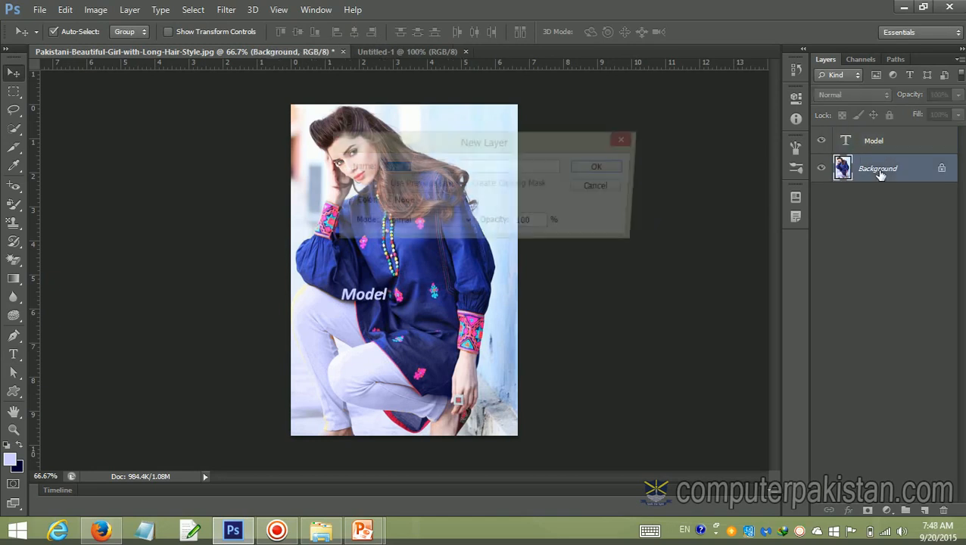
pyautogui.click(603, 170)
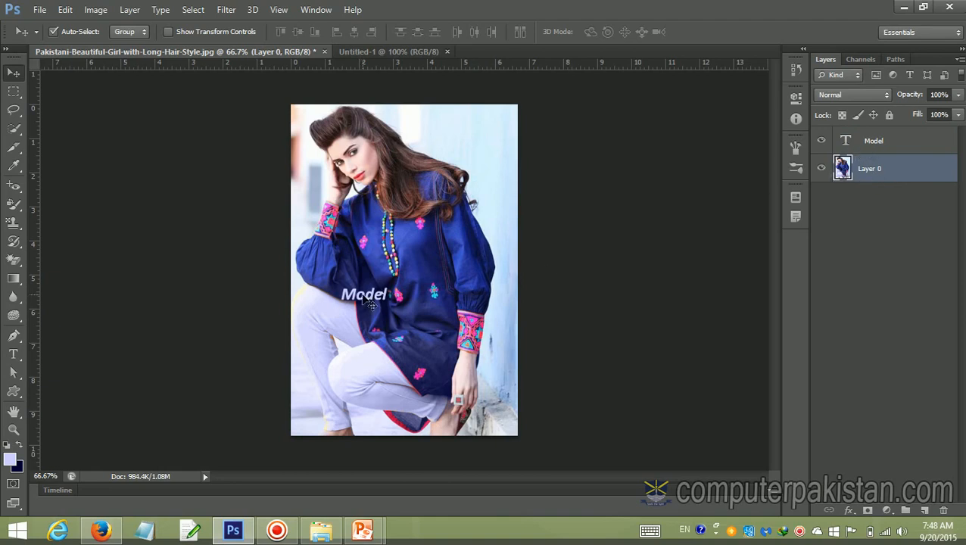
# - Move the "Model" text to the light wall in the photo's upper-right corner and recolour it very dark navy
pyautogui.click(888, 144)
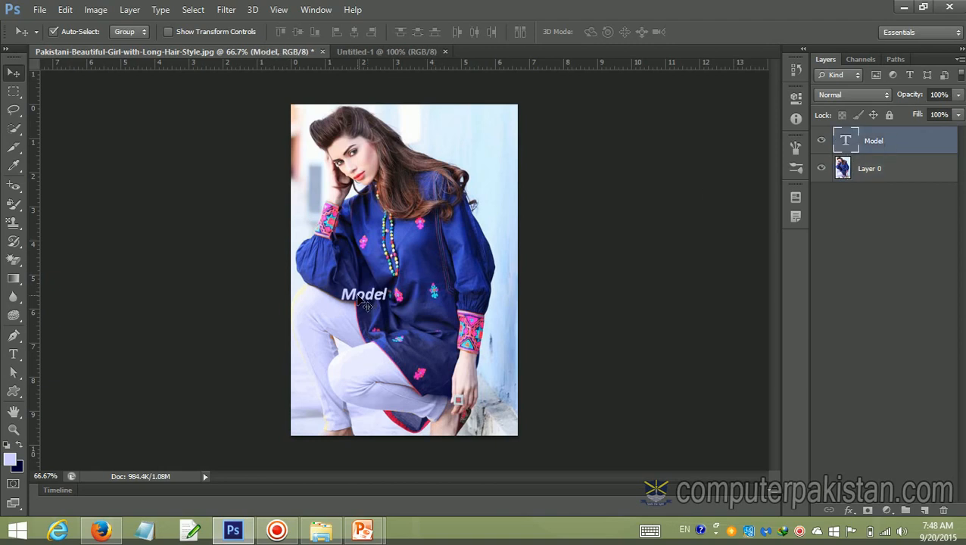
pyautogui.moveTo(366, 305); pyautogui.dragTo(468, 134)
pyautogui.click(12, 356)
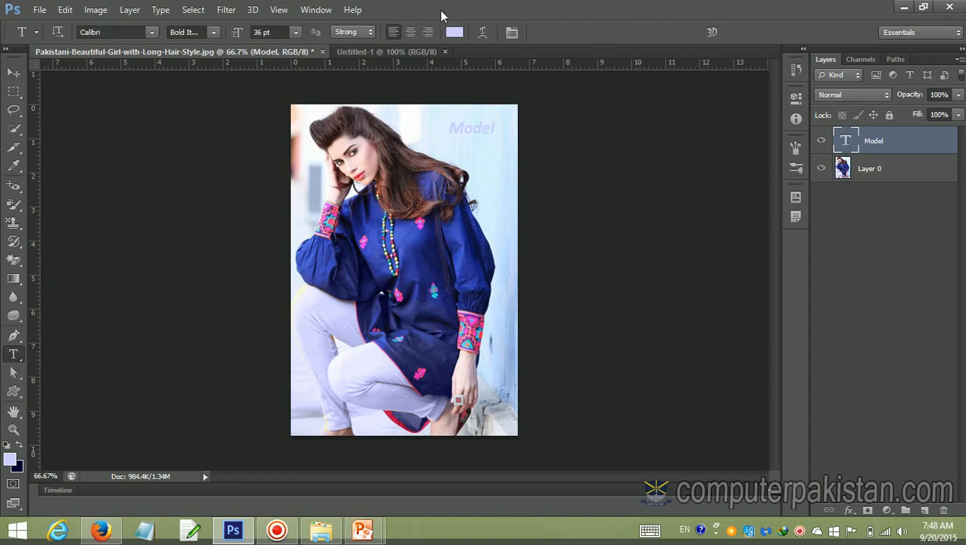
pyautogui.click(454, 31)
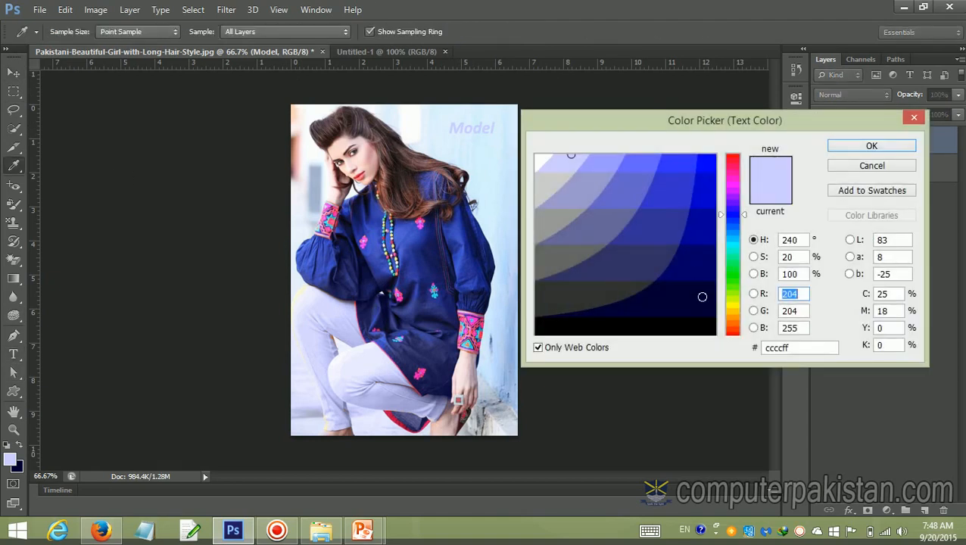
pyautogui.click(871, 147)
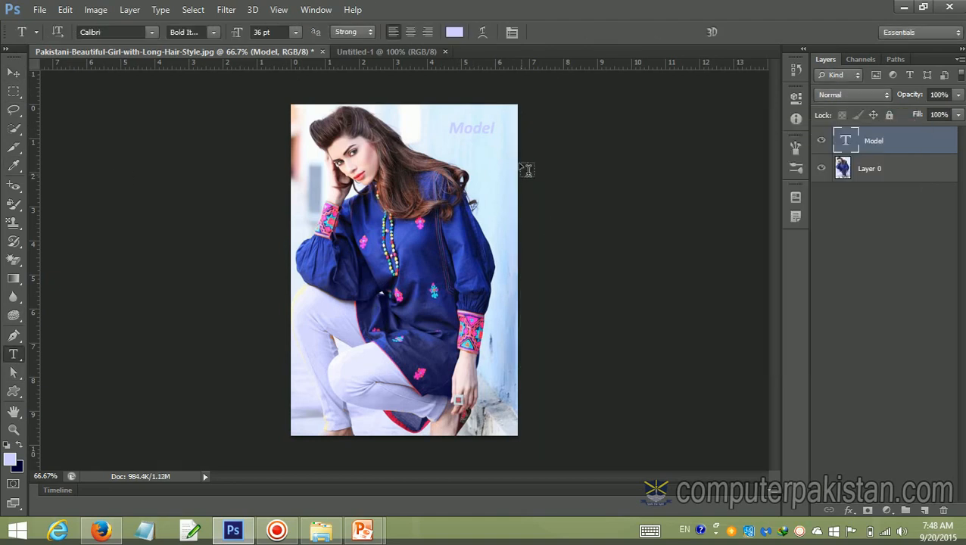
pyautogui.doubleClick(492, 129)
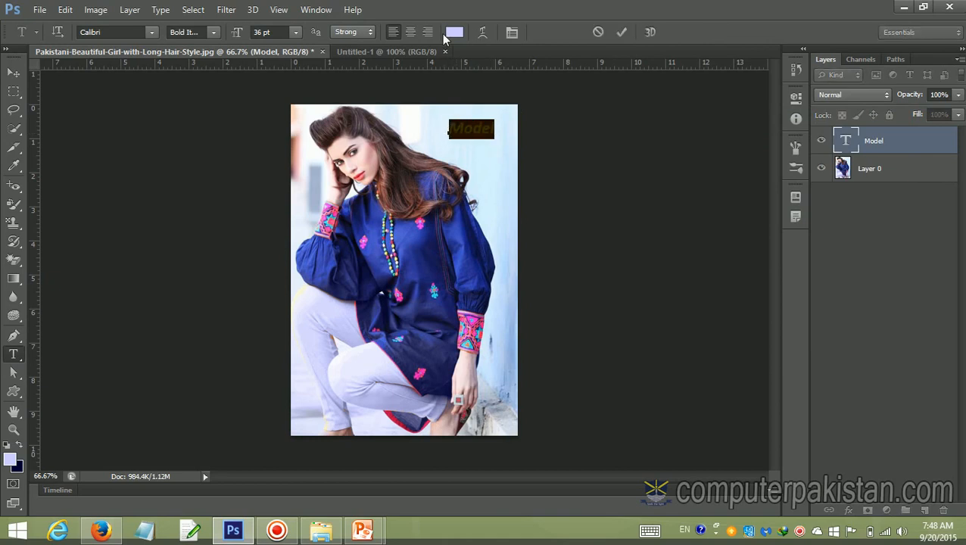
pyautogui.click(454, 32)
pyautogui.click(705, 300)
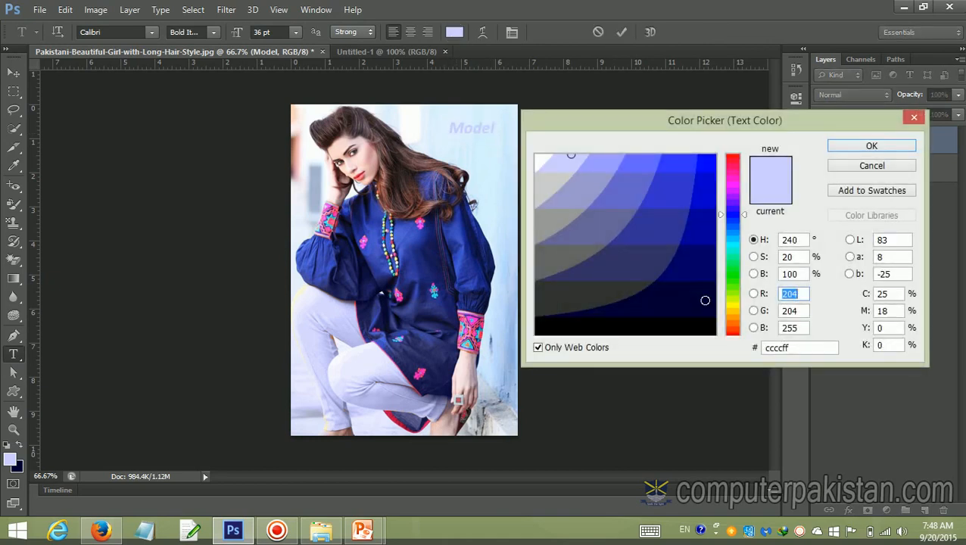
pyautogui.click(851, 145)
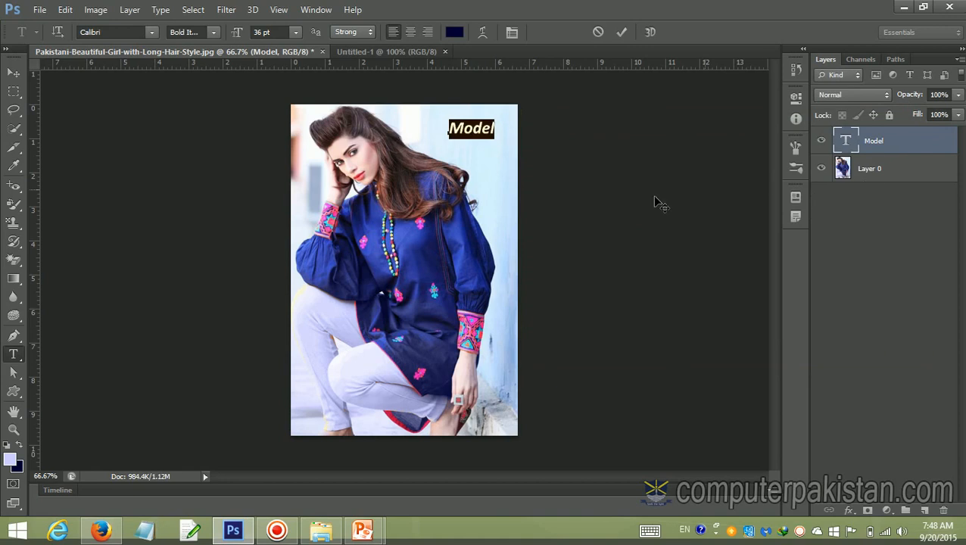
pyautogui.click(14, 73)
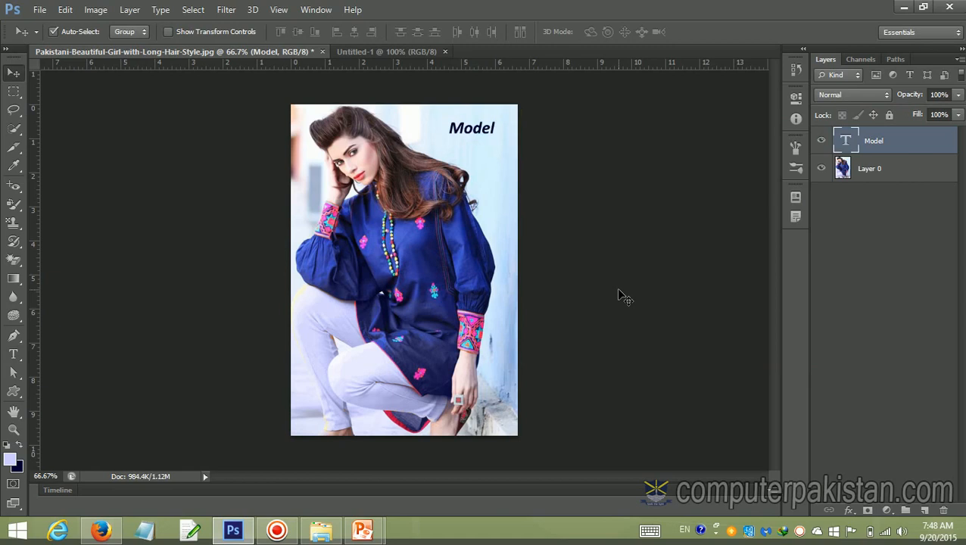
# - Draw a rectangle shape about 326 by 173 px over the woman's legs in the lower part of the photo
pyautogui.click(16, 396)
pyautogui.click(64, 387)
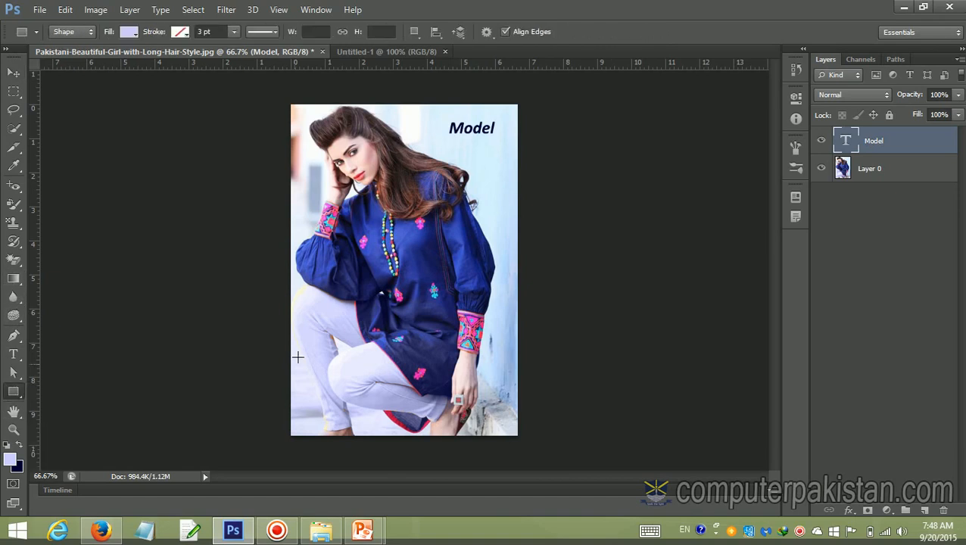
pyautogui.moveTo(352, 328); pyautogui.dragTo(506, 409)
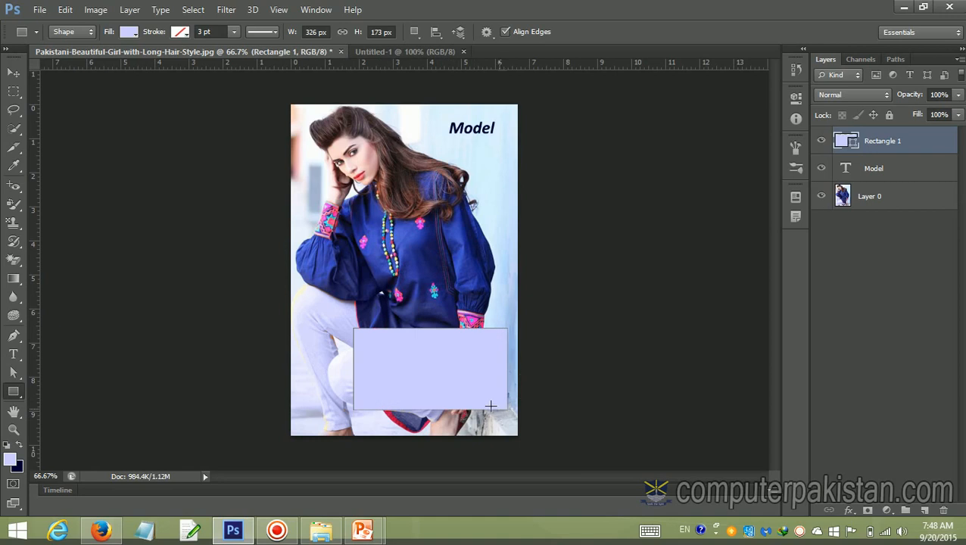
# - Fill the rectangle with the solid dark navy from the recently used colours
pyautogui.click(130, 31)
pyautogui.click(130, 32)
pyautogui.click(130, 32)
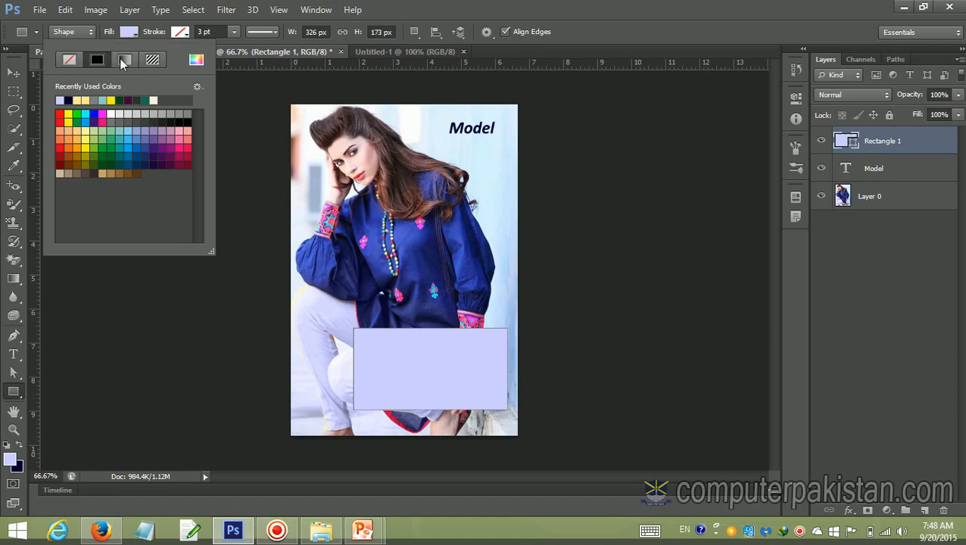
pyautogui.click(70, 100)
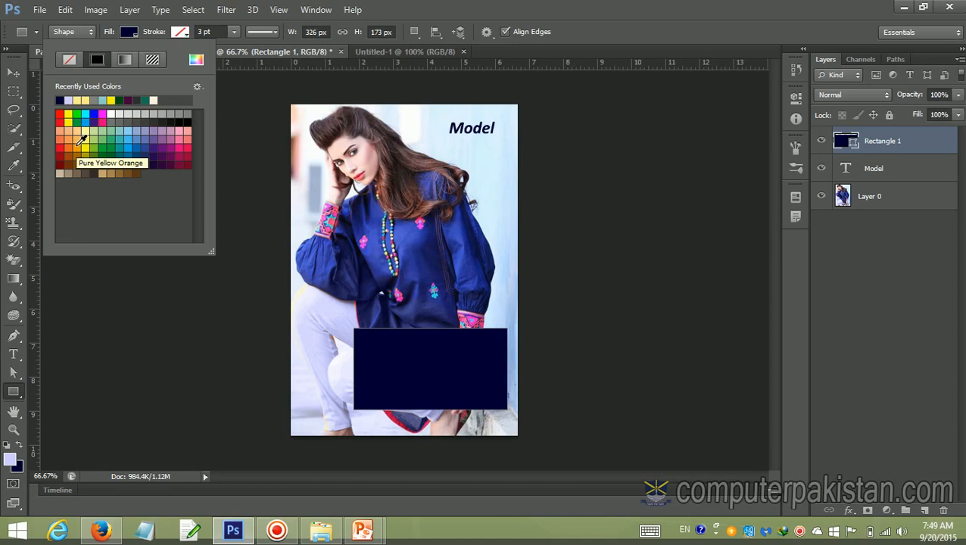
# - Give the rectangle a gradient fill, trying the copper and blue-red-yellow presets before choosing Blue, Yellow, Blue
pyautogui.click(125, 59)
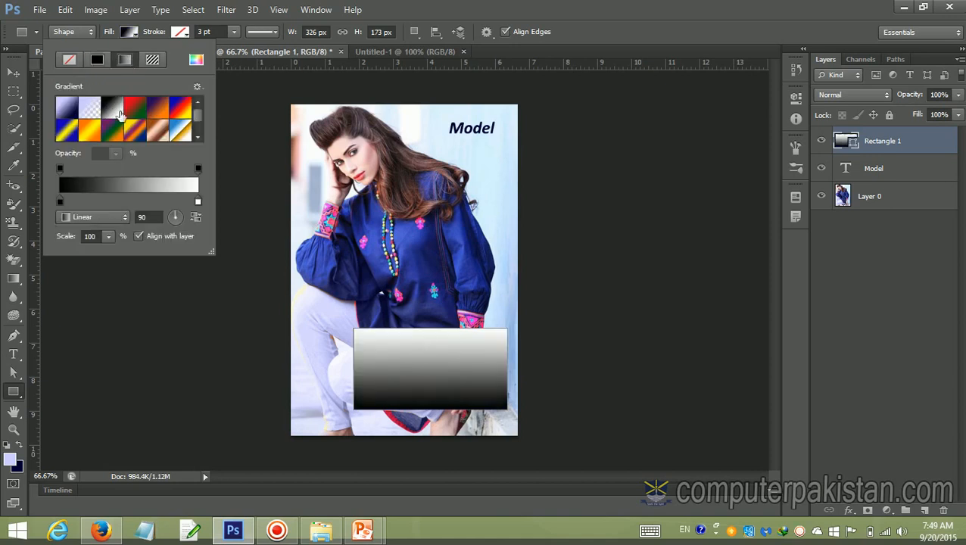
pyautogui.click(155, 135)
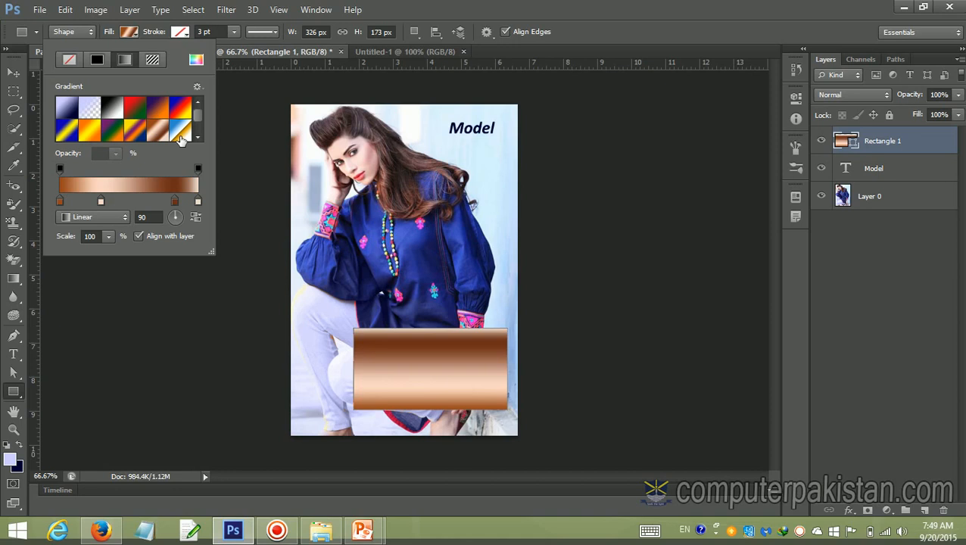
pyautogui.click(181, 135)
pyautogui.click(181, 114)
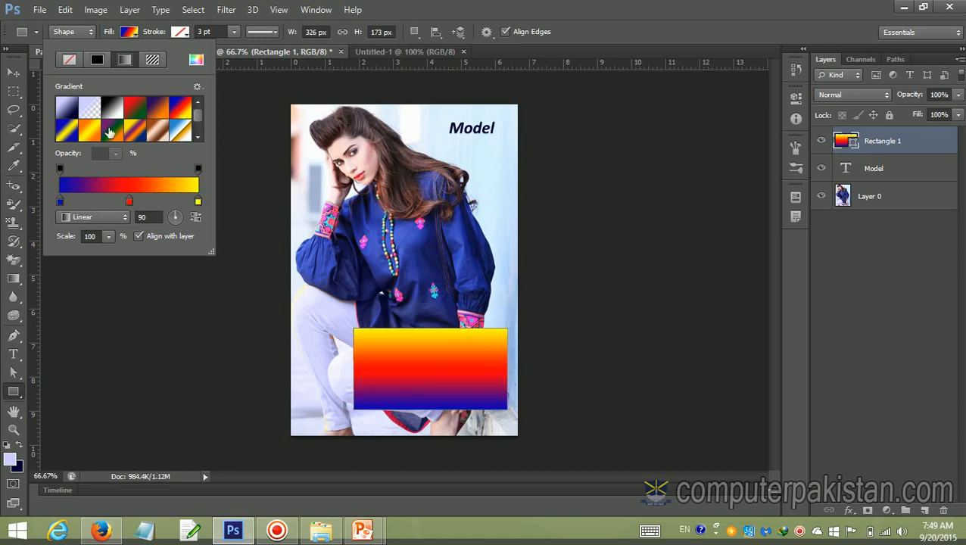
pyautogui.click(76, 136)
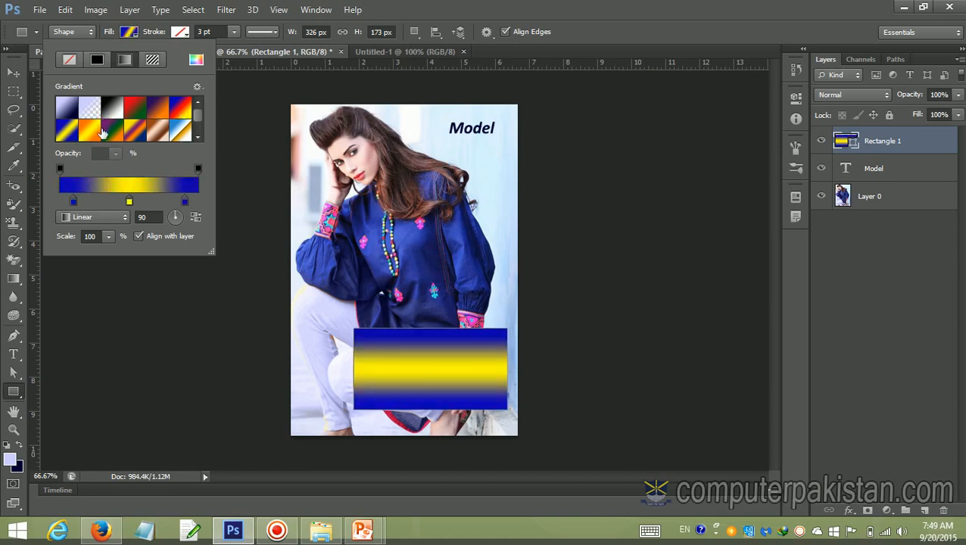
# - Remove the yellow middle colour stop from the rectangle's gradient and set the gradient style to Angle
pyautogui.click(74, 185)
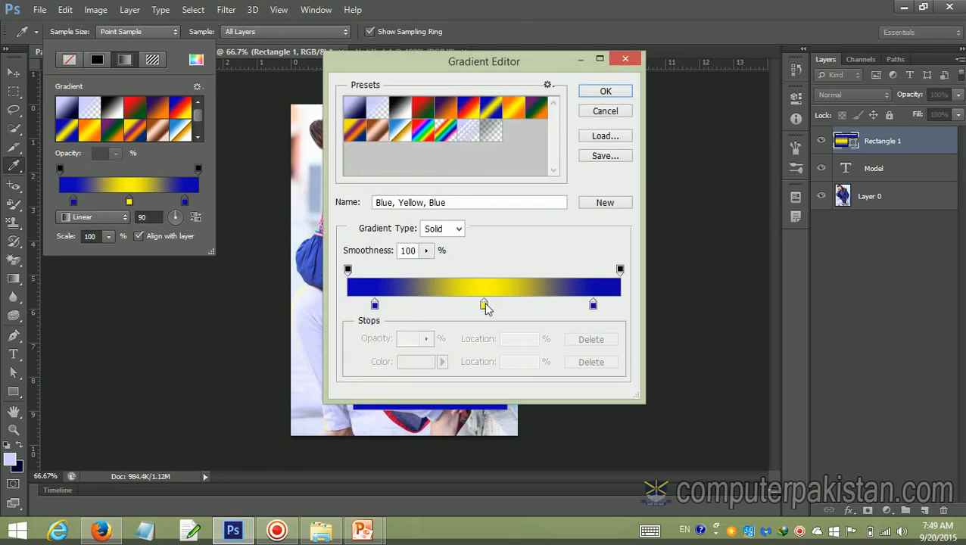
pyautogui.moveTo(483, 303)
pyautogui.mouseDown()
pyautogui.moveTo(408, 309)
pyautogui.moveTo(477, 319)
pyautogui.mouseUp()
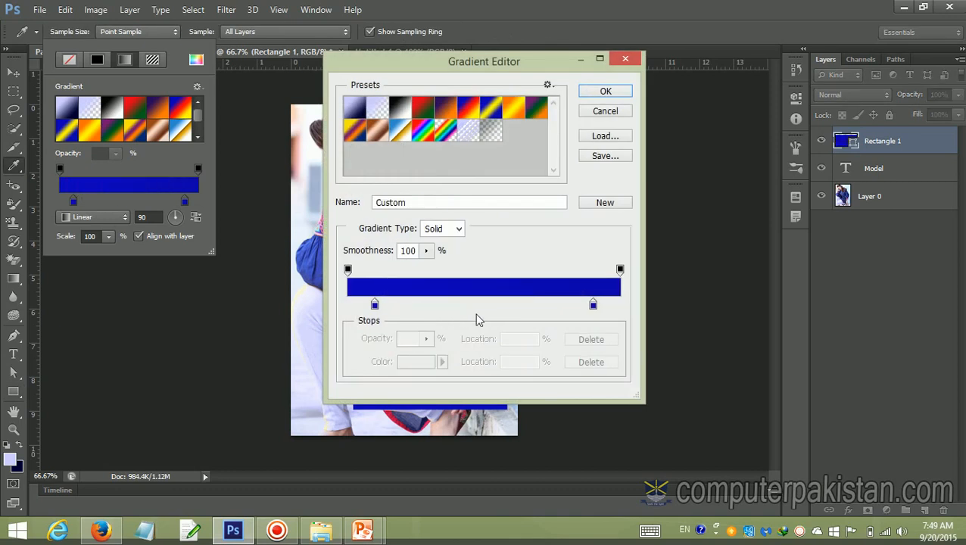
pyautogui.click(605, 91)
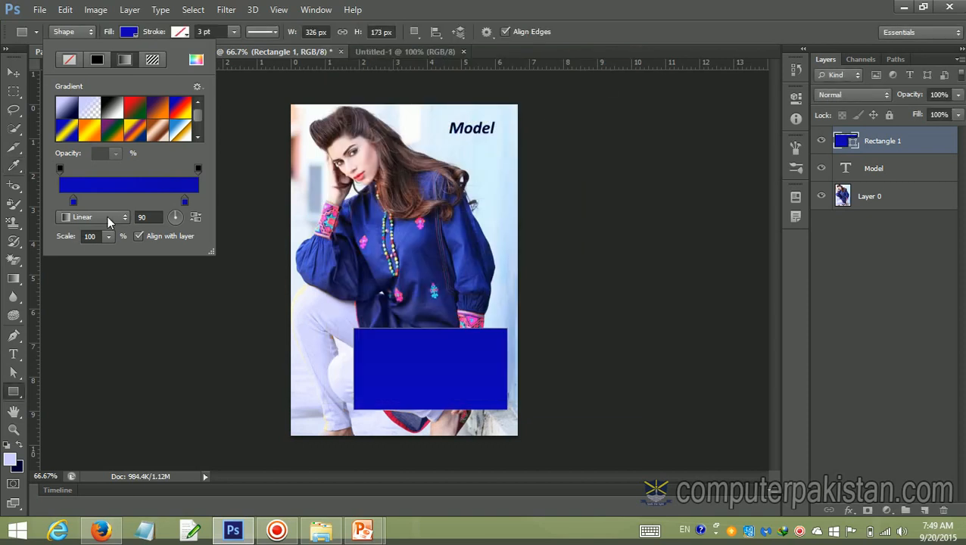
pyautogui.click(126, 217)
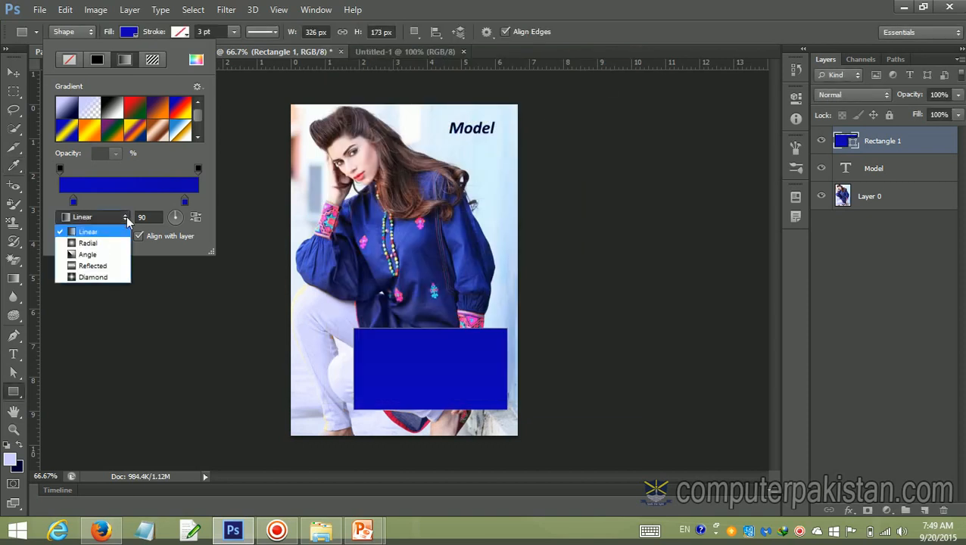
pyautogui.click(111, 255)
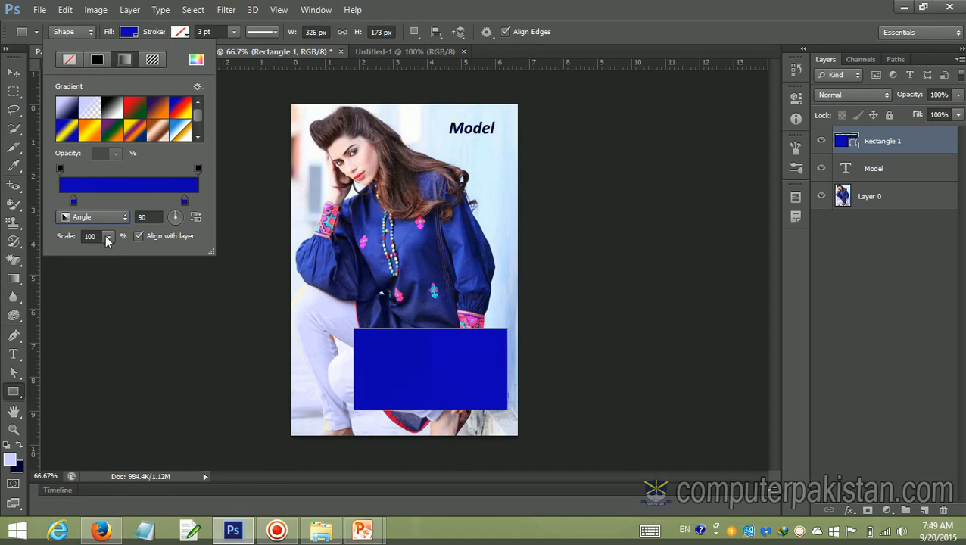
pyautogui.click(259, 232)
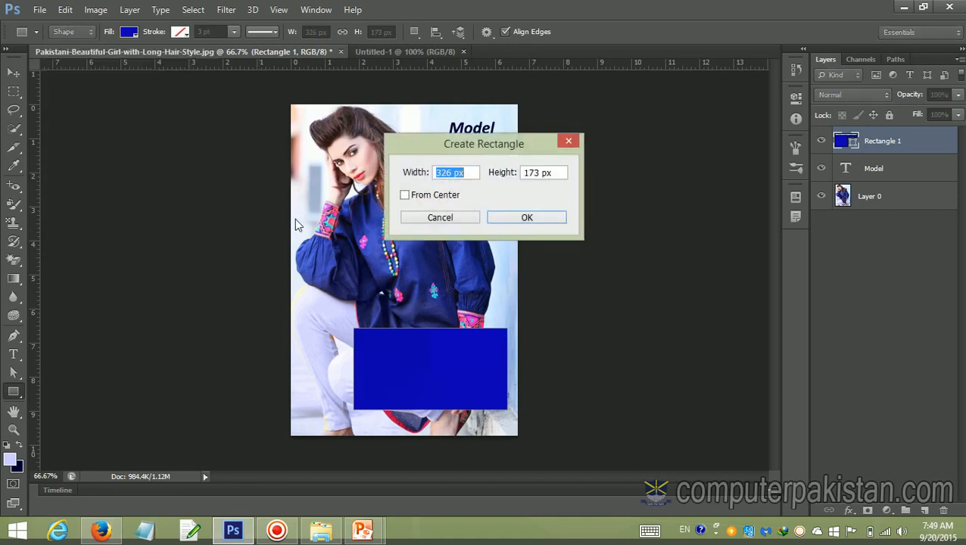
pyautogui.click(468, 219)
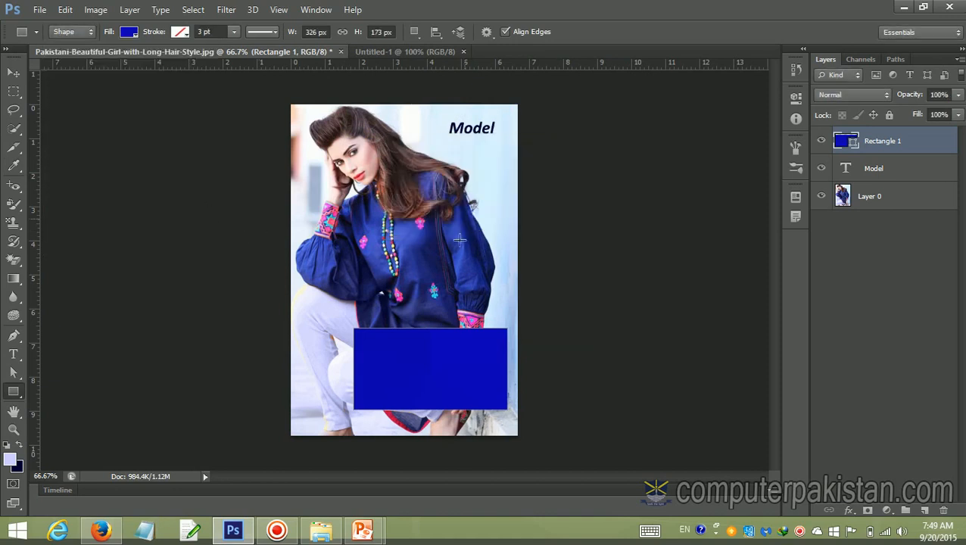
pyautogui.click(416, 369)
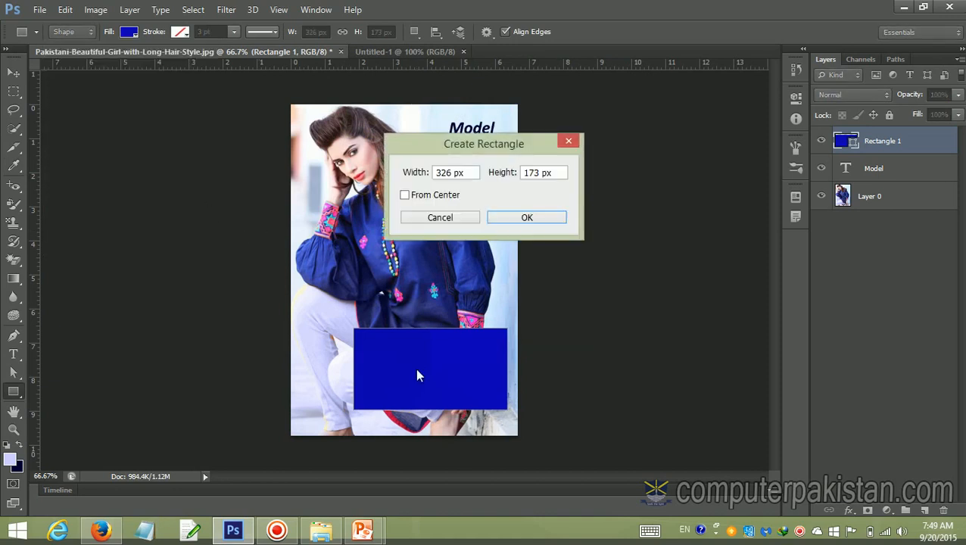
pyautogui.click(438, 218)
# - Change the rectangle's gradient fill to the lavender-to-dark-navy preset
pyautogui.click(128, 33)
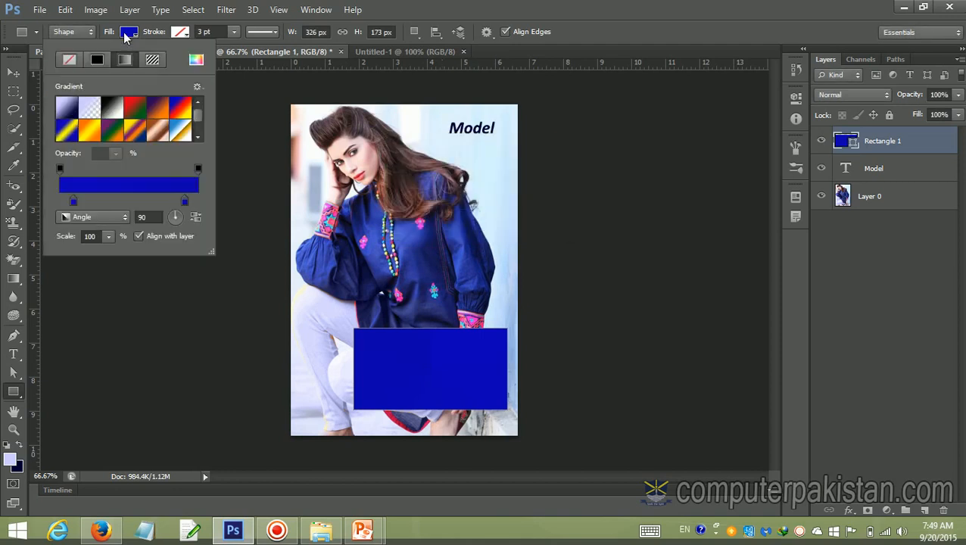
pyautogui.click(67, 110)
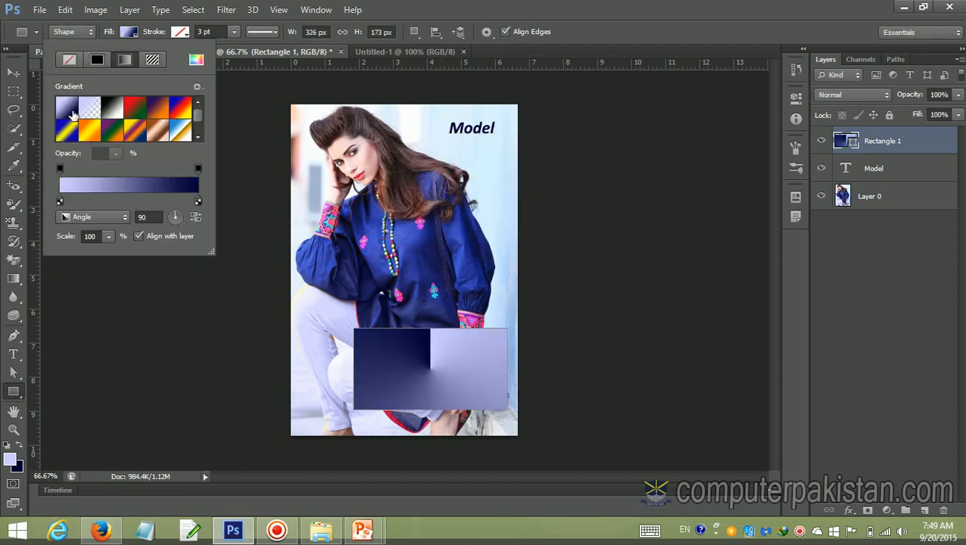
pyautogui.click(206, 323)
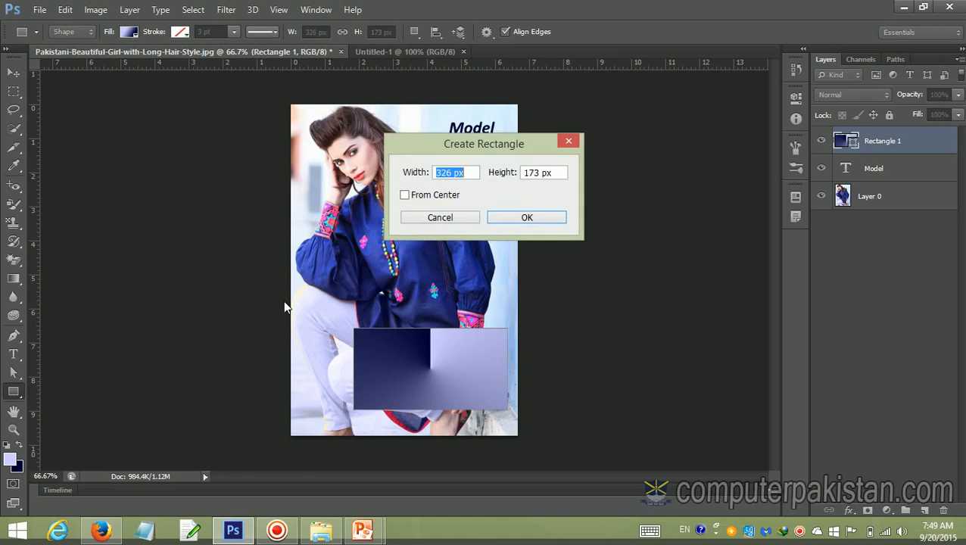
pyautogui.click(462, 217)
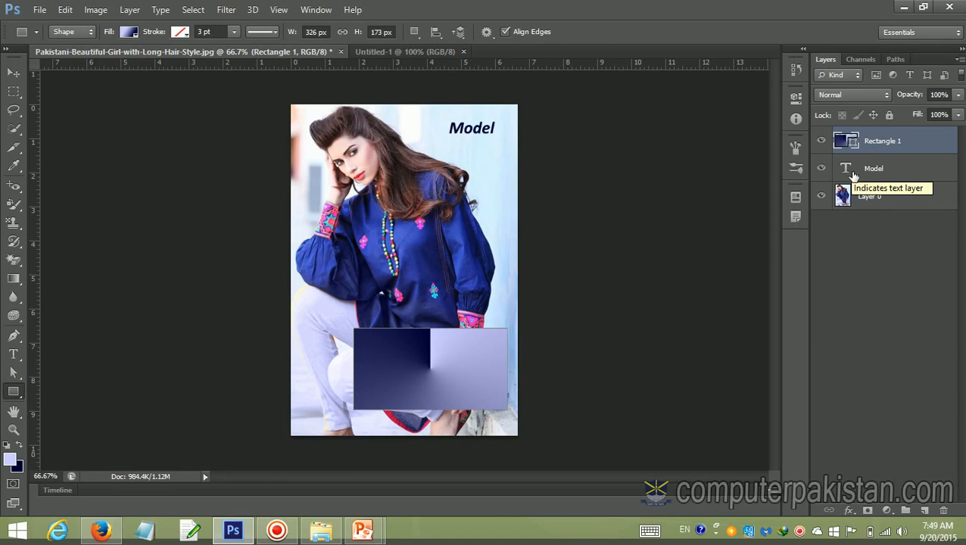
# - Move the gradient rectangle into the lower-left corner of the photo
pyautogui.click(905, 203)
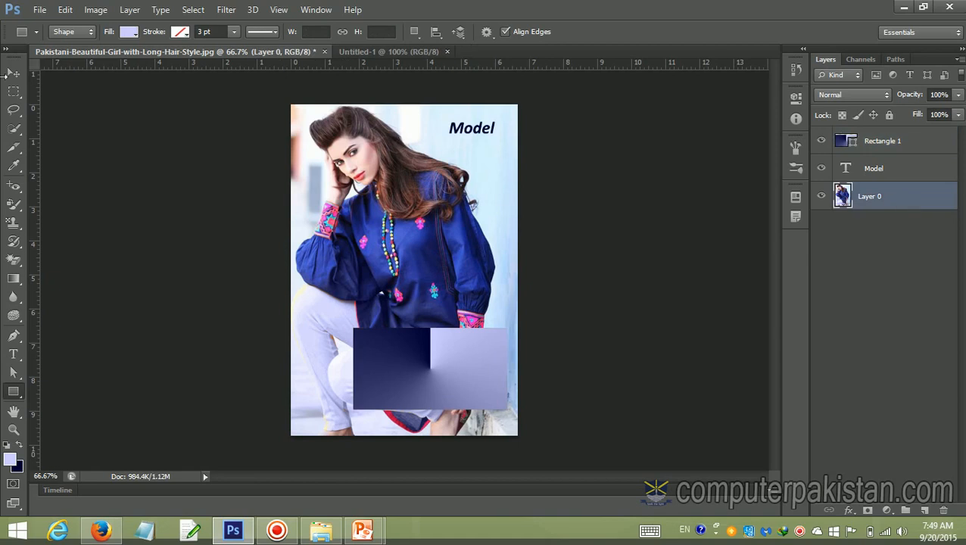
pyautogui.click(16, 74)
pyautogui.moveTo(396, 370); pyautogui.dragTo(333, 397)
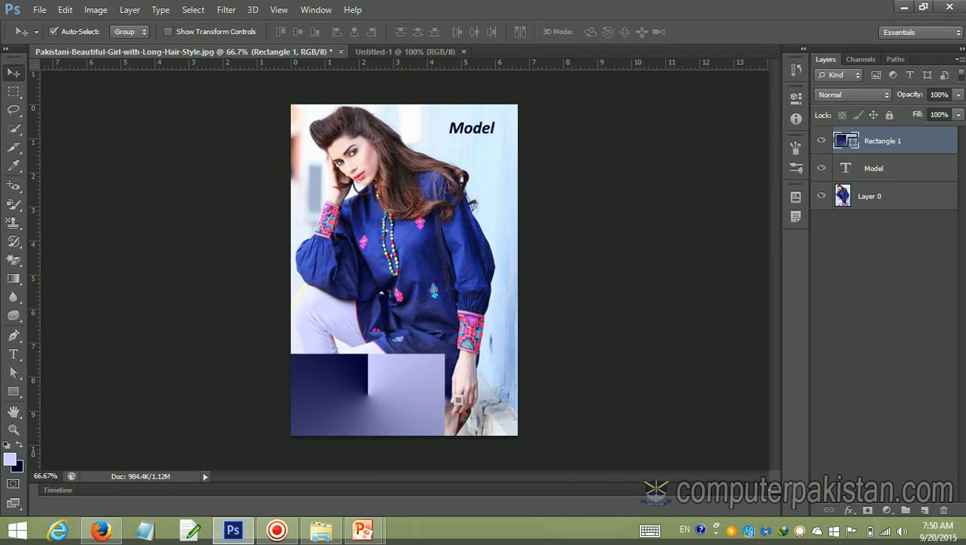
# - Stretch the rectangle horizontally to about 147% so it spans the photo's full width, using transform controls that are switched off again at the end
pyautogui.click(168, 32)
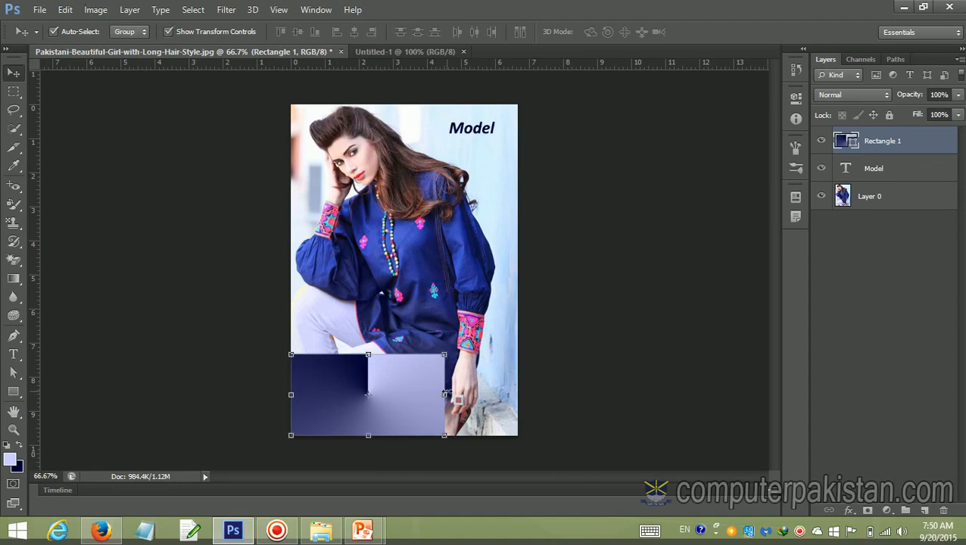
pyautogui.moveTo(444, 394); pyautogui.dragTo(517, 405)
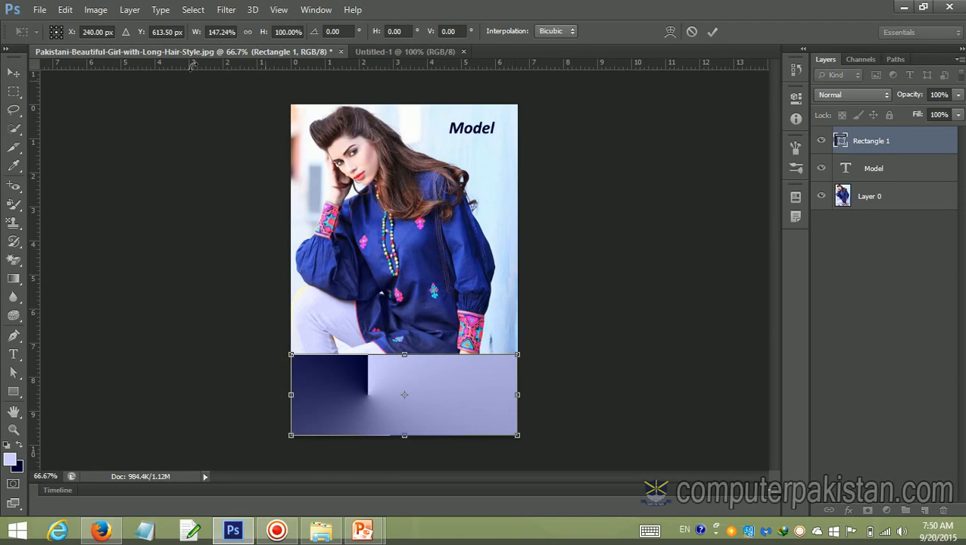
pyautogui.click(13, 73)
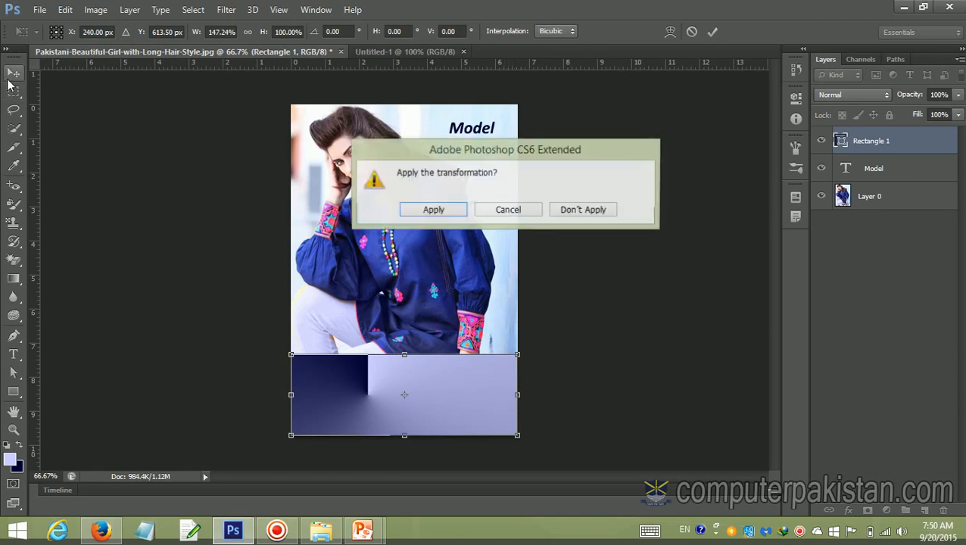
pyautogui.click(433, 210)
pyautogui.click(168, 31)
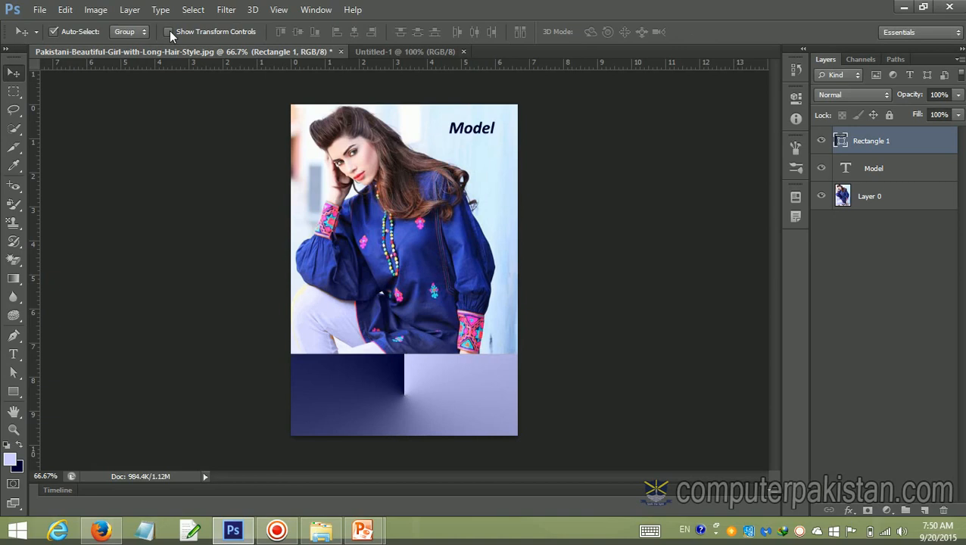
# - Widen and enlarge the Model text to about 60 pt and place it in the photo's upper-right corner
pyautogui.click(871, 170)
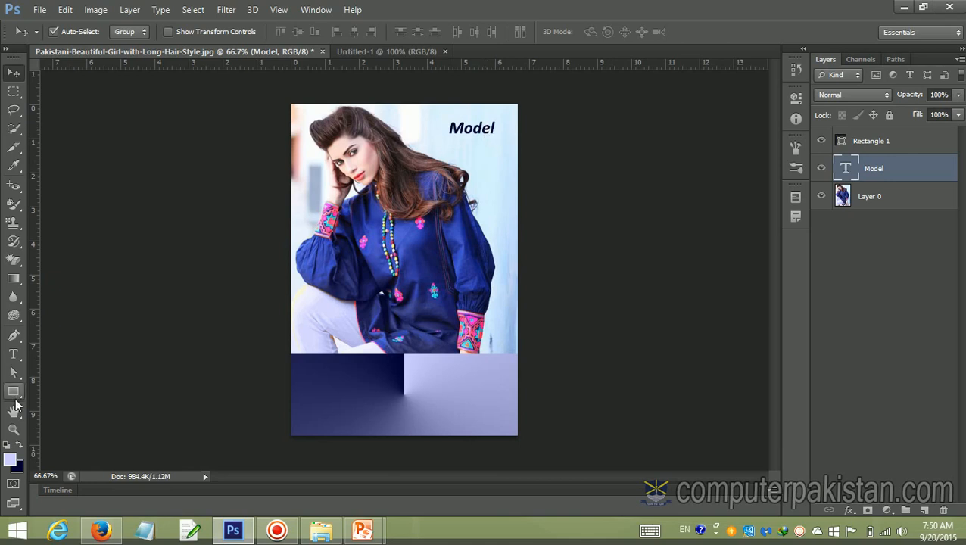
pyautogui.click(13, 354)
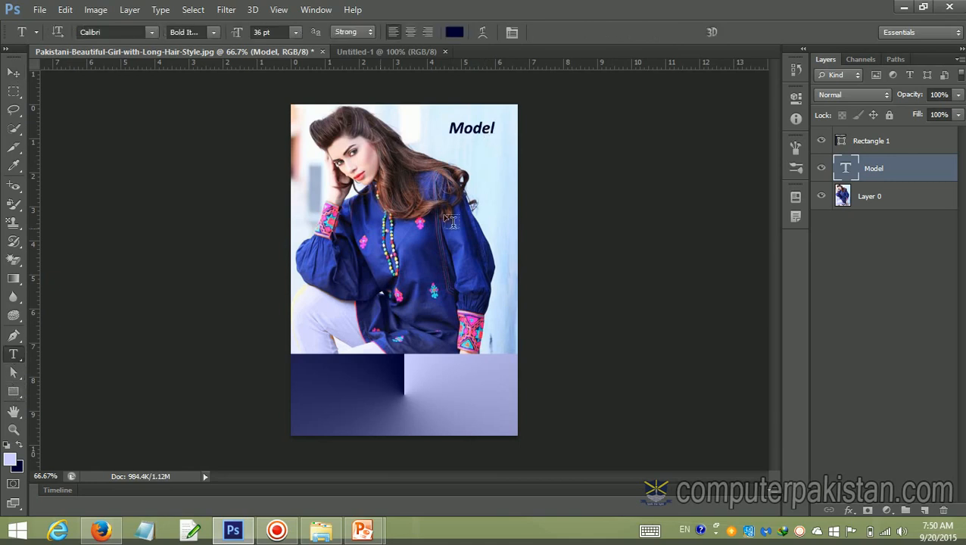
pyautogui.click(466, 134)
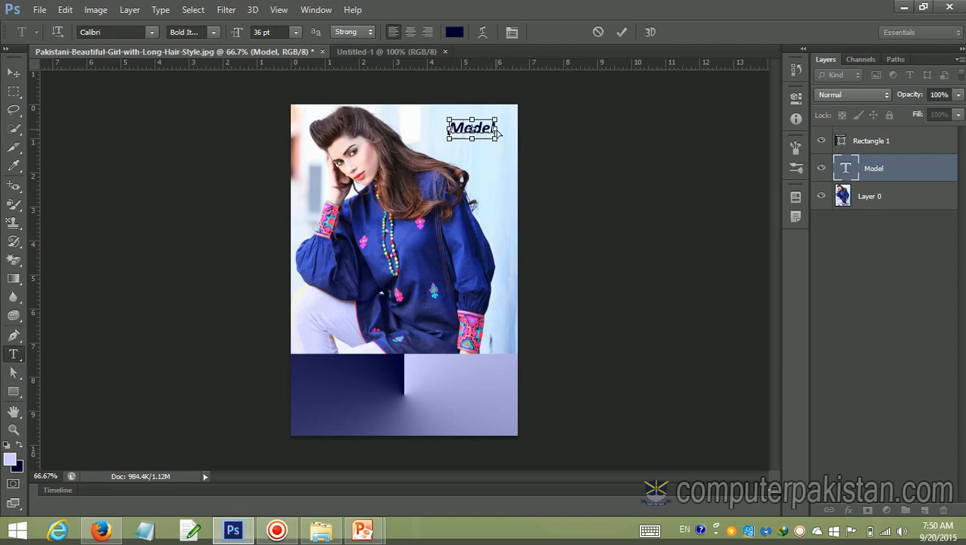
pyautogui.moveTo(497, 132); pyautogui.dragTo(581, 133)
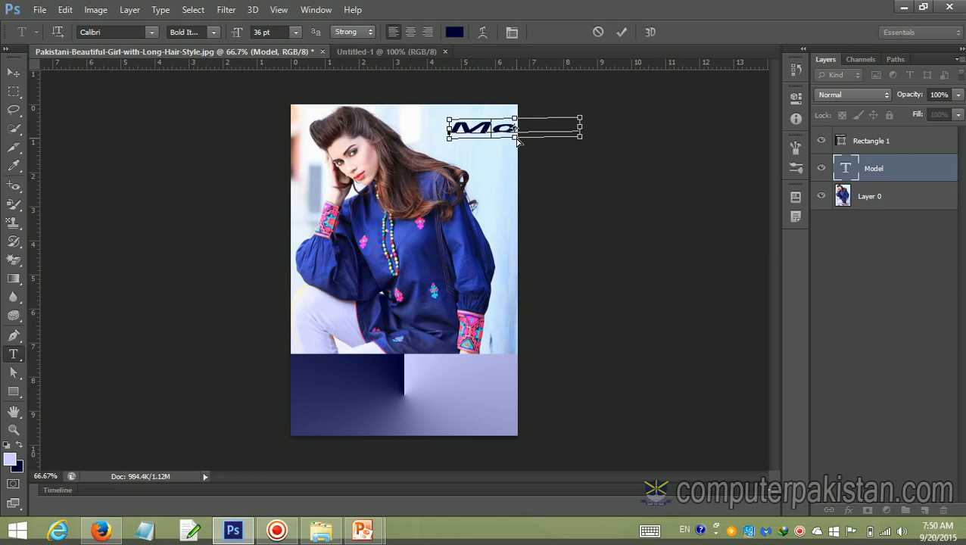
pyautogui.moveTo(517, 141); pyautogui.dragTo(404, 126)
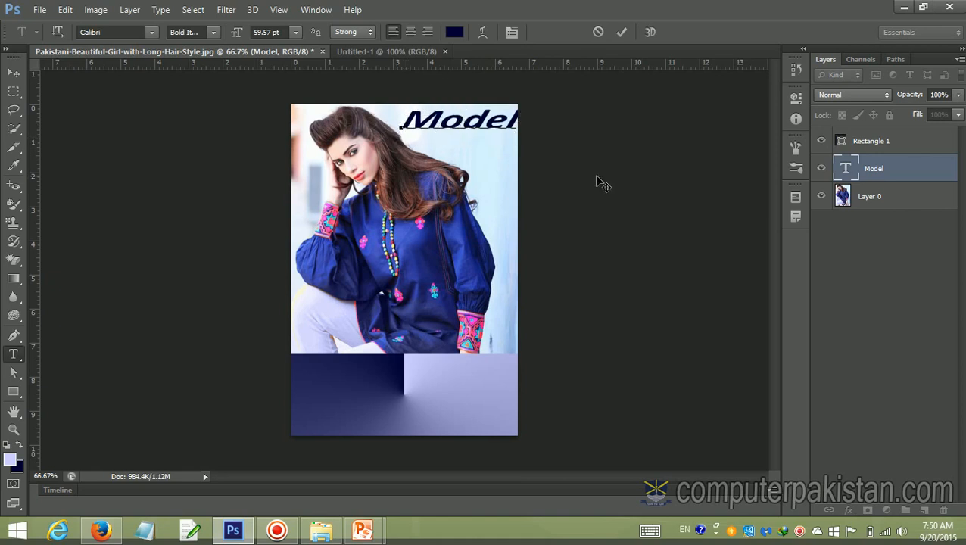
pyautogui.click(13, 74)
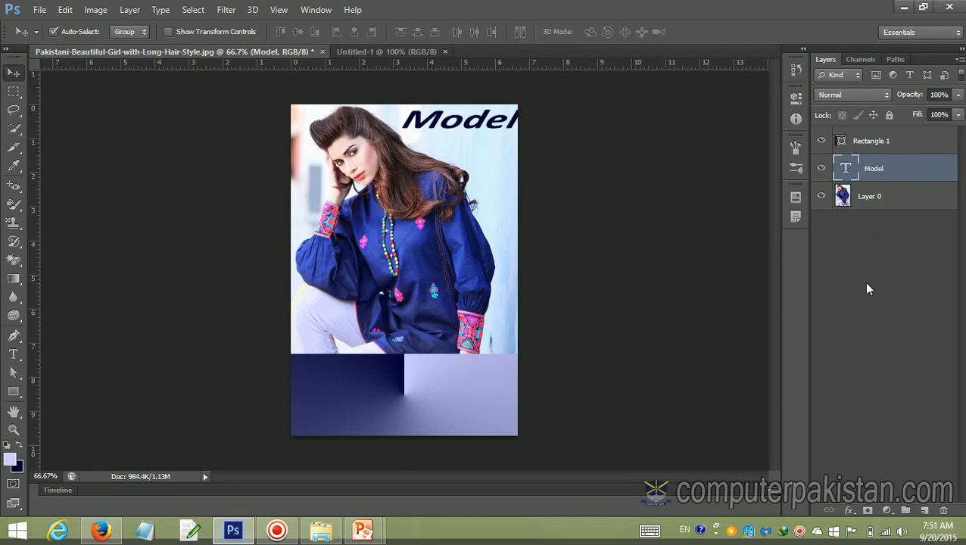
# - Hide and show Layer 0, the Model text layer and the Rectangle 1 layer one at a time
pyautogui.click(823, 198)
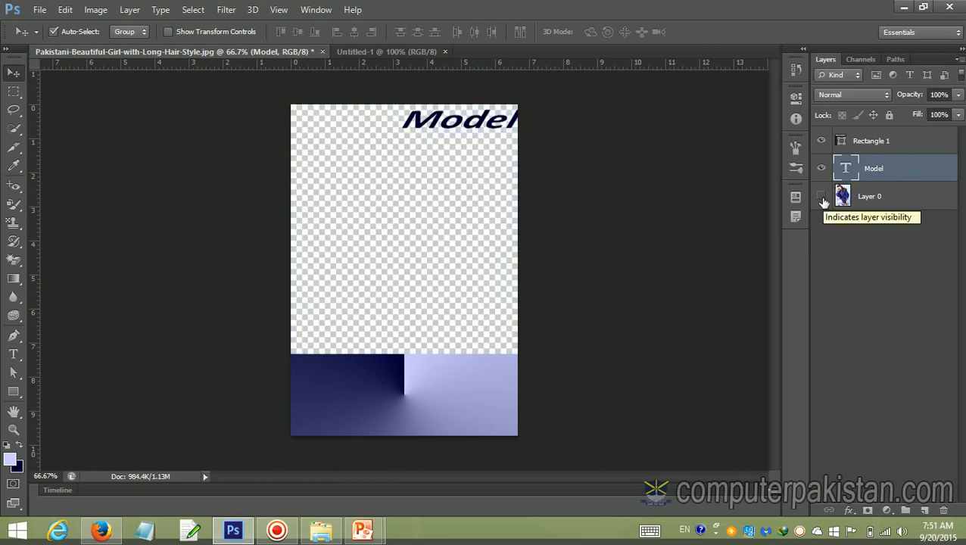
pyautogui.click(822, 197)
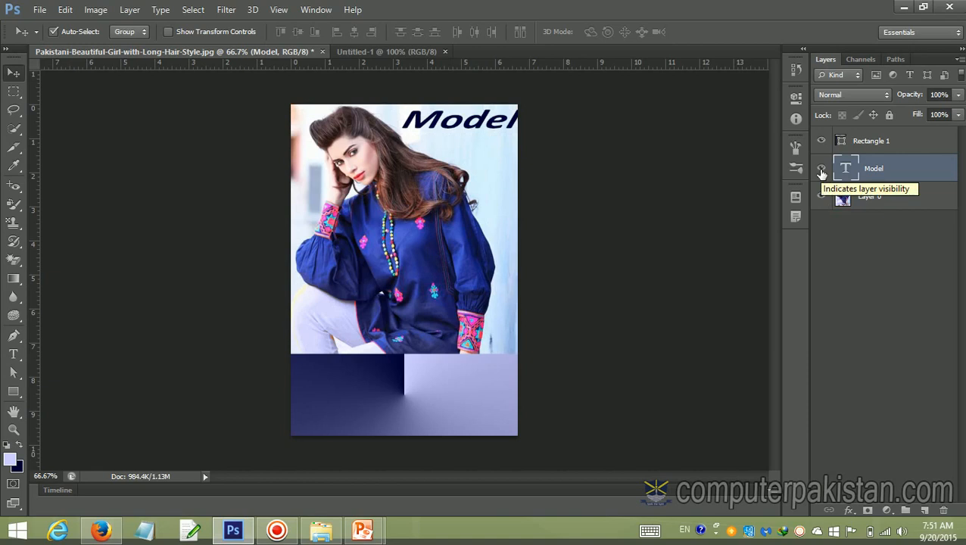
pyautogui.click(822, 168)
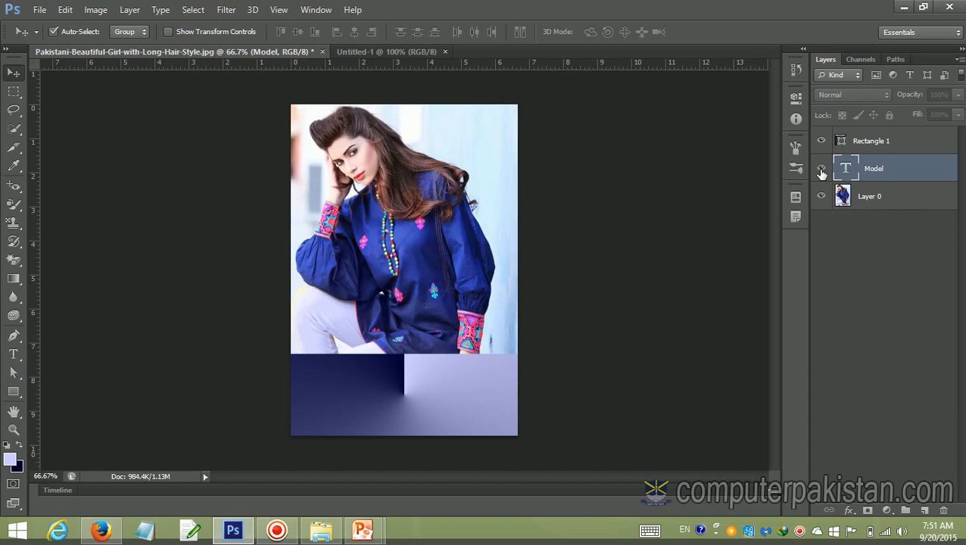
pyautogui.click(821, 168)
pyautogui.click(823, 144)
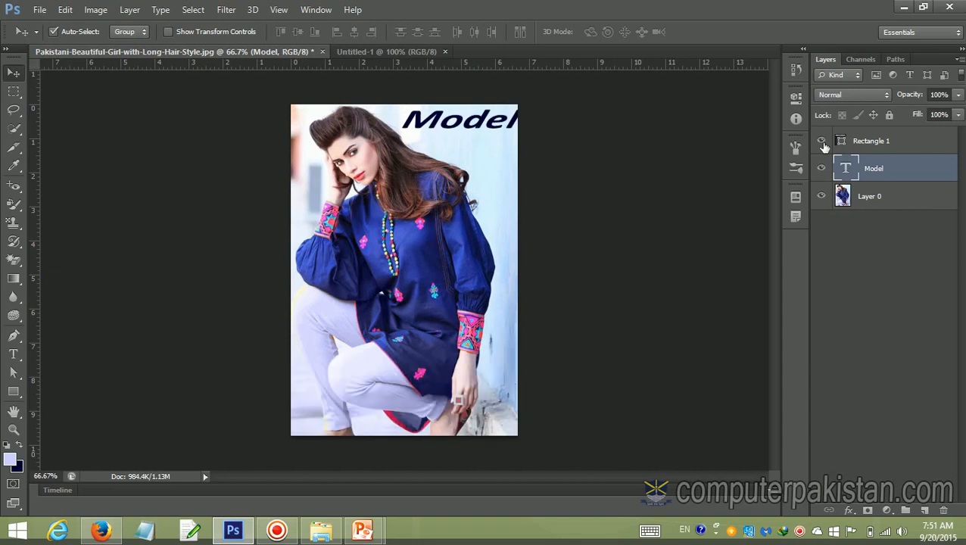
pyautogui.click(823, 143)
# - Hide all three layers together, and show them again in the order Model, Layer 0, Rectangle 1
pyautogui.click(823, 143)
pyautogui.click(822, 168)
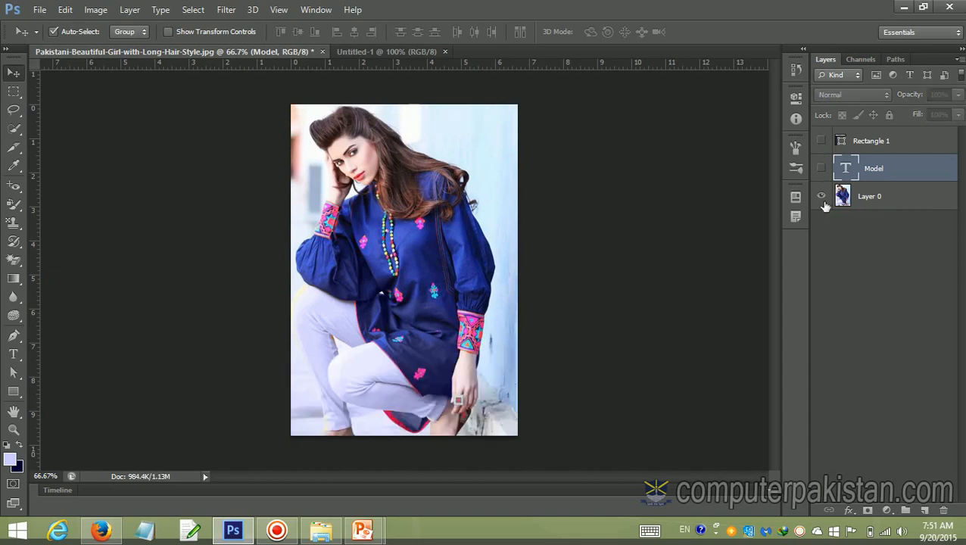
pyautogui.click(821, 196)
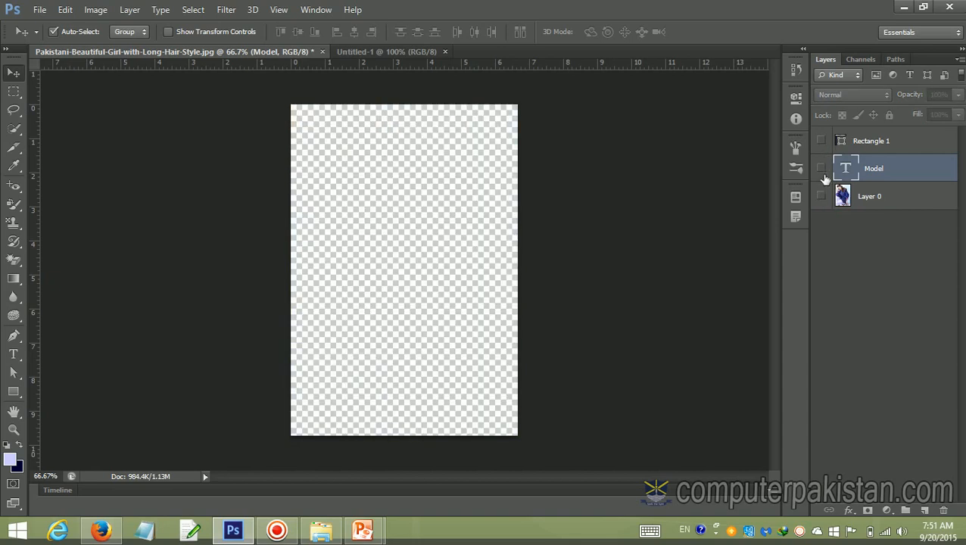
pyautogui.click(822, 168)
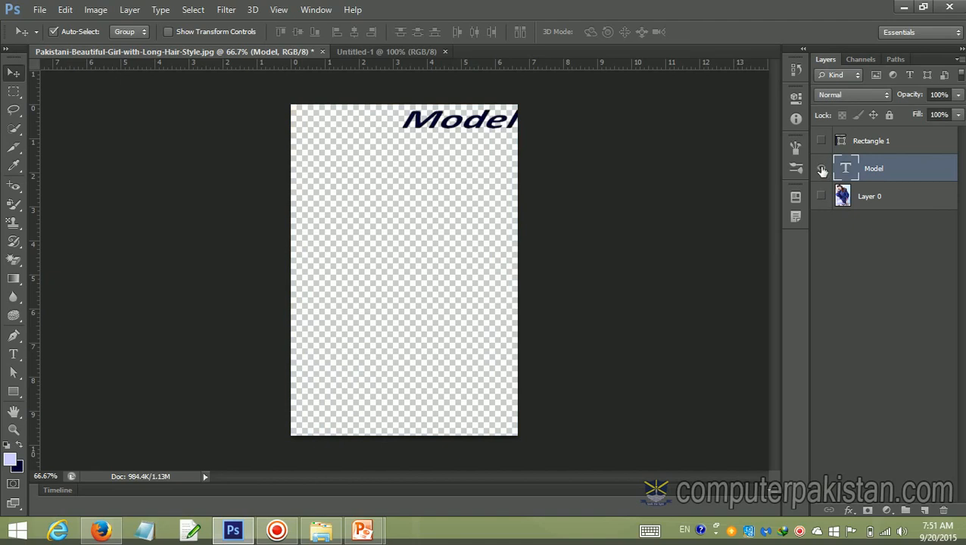
pyautogui.click(821, 197)
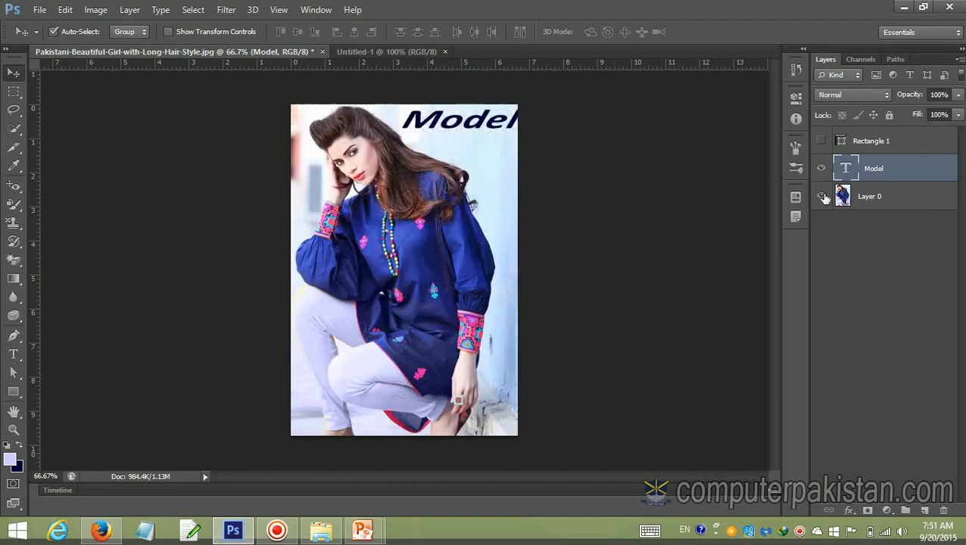
pyautogui.click(821, 140)
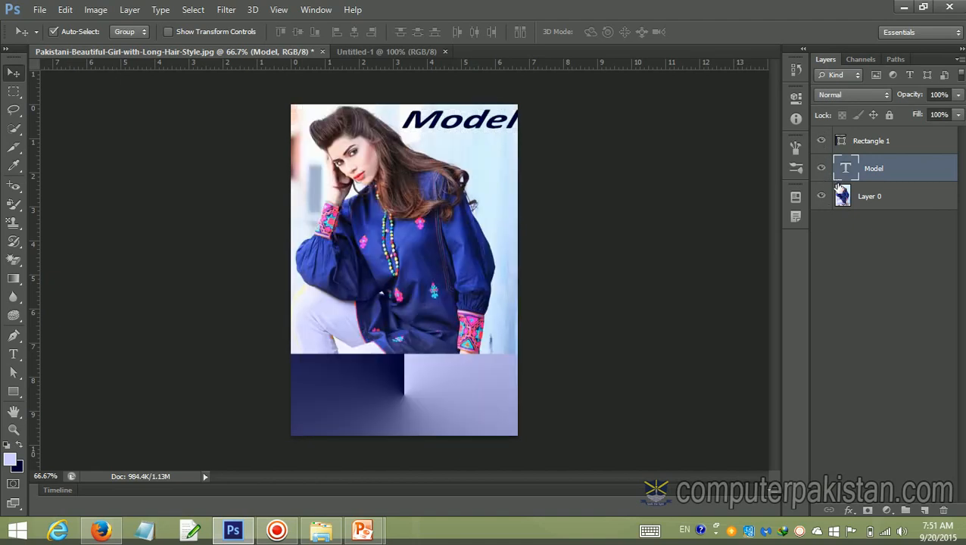
# - Examine the layer commands available for Rectangle 1 and for Layer 0 without applying any
pyautogui.rightClick(869, 146)
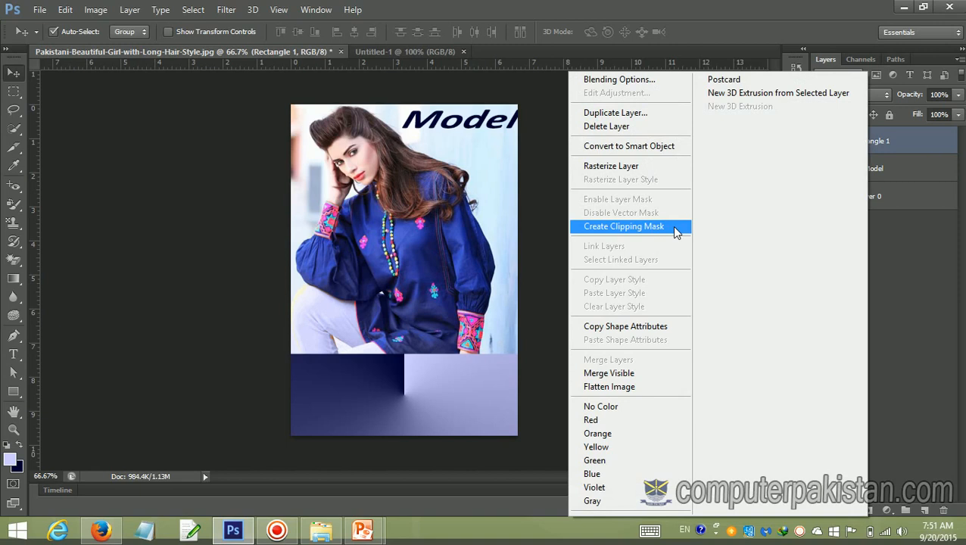
pyautogui.click(893, 284)
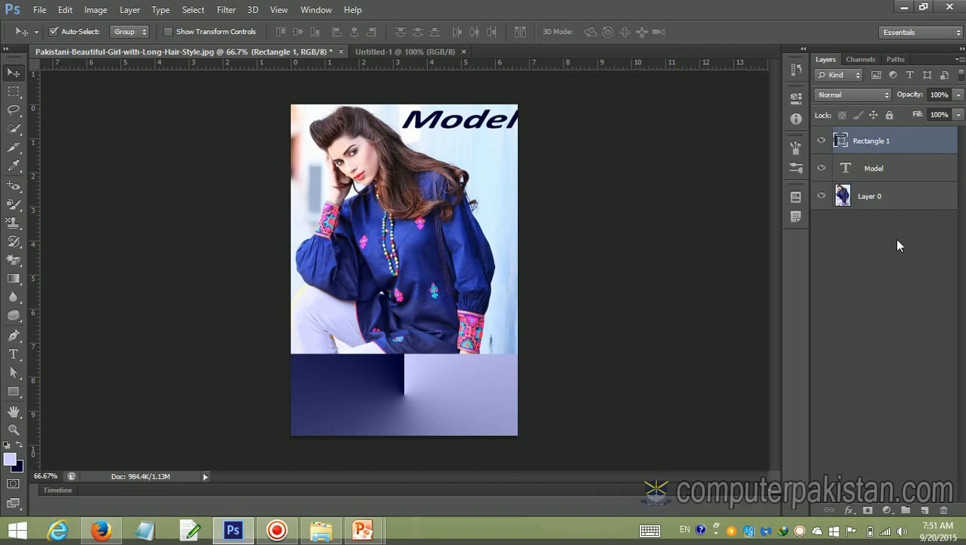
pyautogui.click(873, 174)
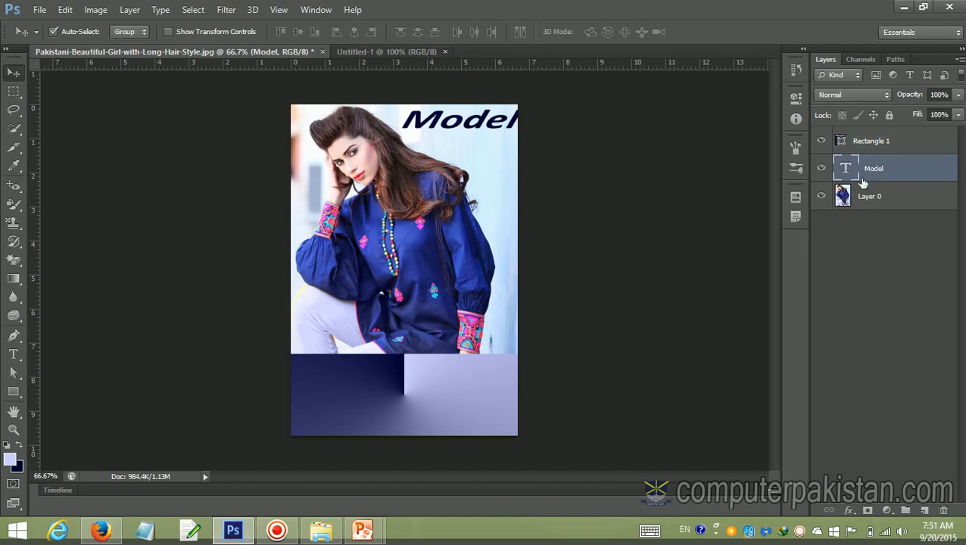
pyautogui.click(865, 199)
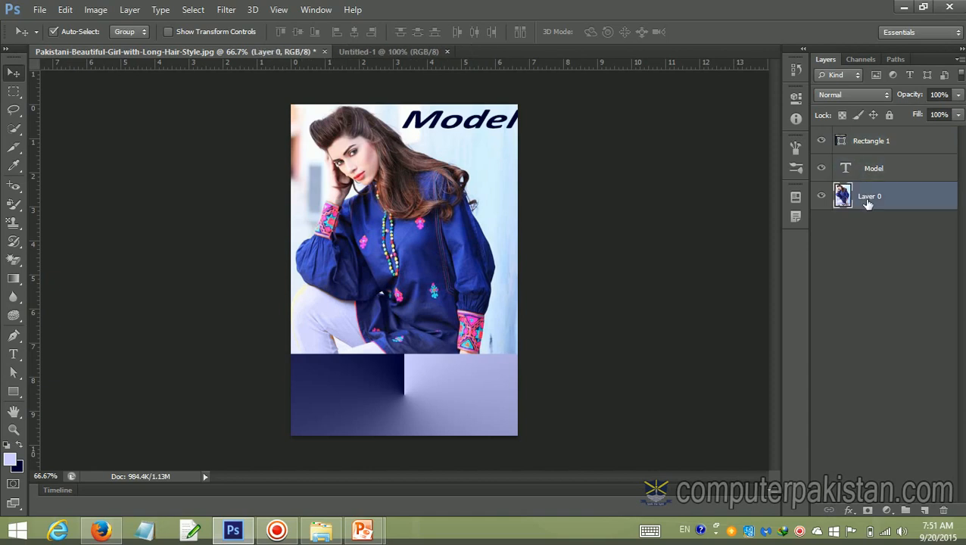
pyautogui.rightClick(867, 204)
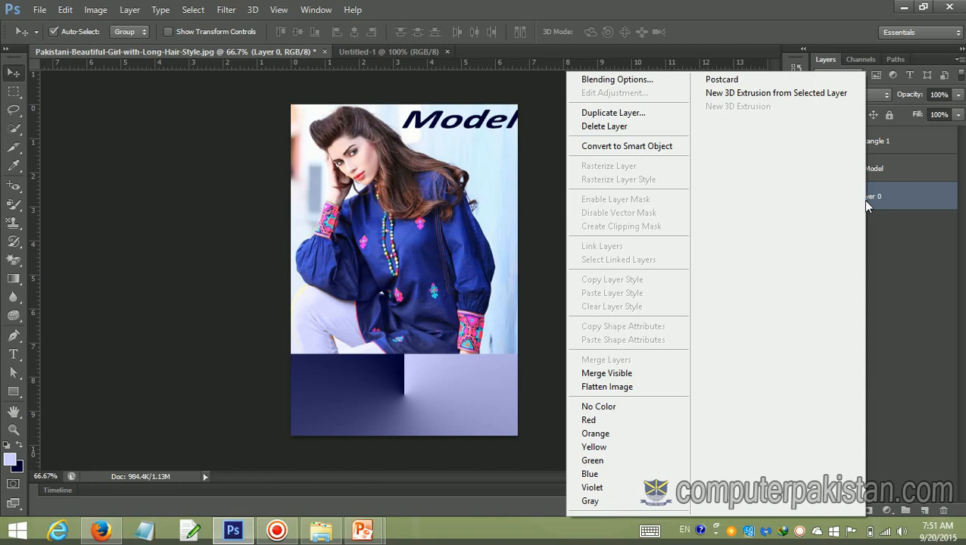
pyautogui.click(916, 302)
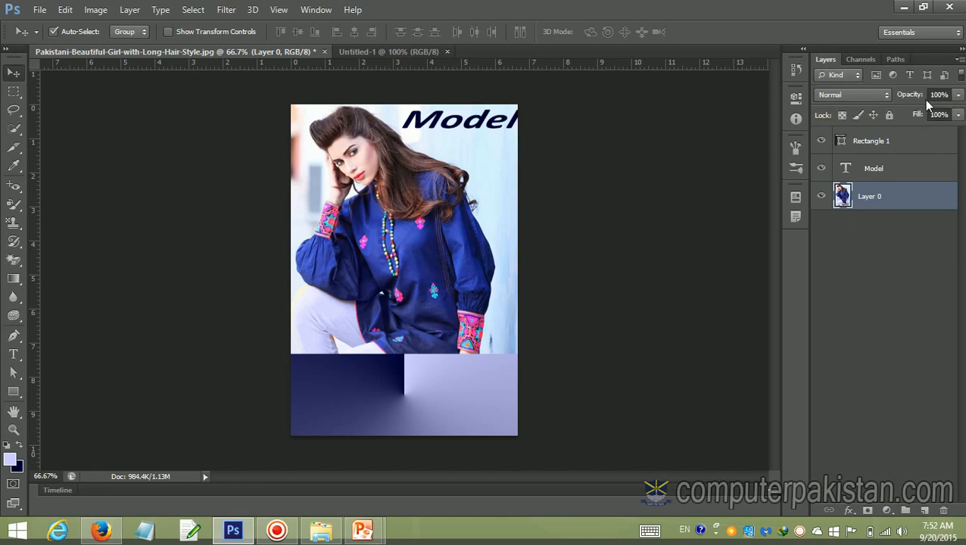
# - Lower Rectangle 1's opacity to 23%, raise it to 86%, and look over the blending modes without changing Normal
pyautogui.click(909, 148)
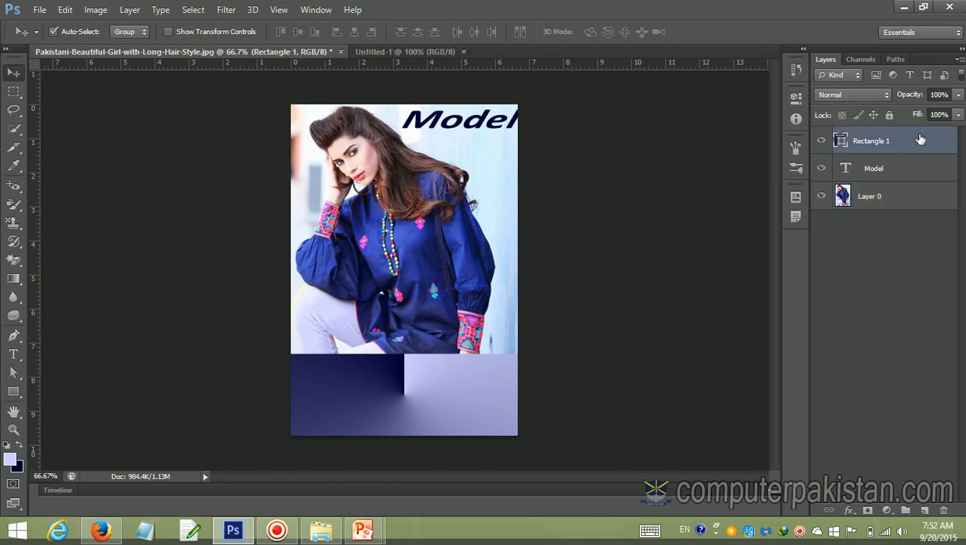
pyautogui.click(959, 95)
pyautogui.moveTo(957, 112); pyautogui.dragTo(901, 119)
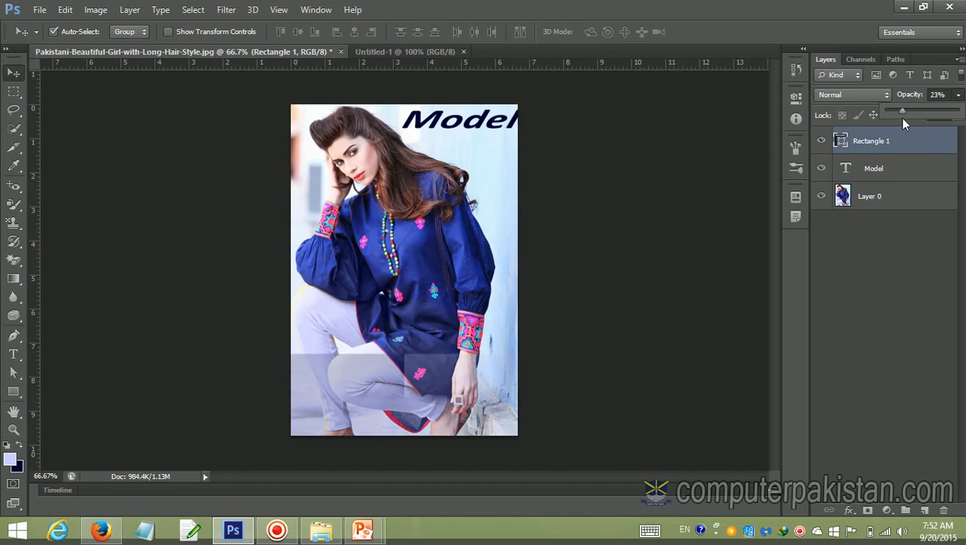
pyautogui.moveTo(936, 124)
pyautogui.mouseDown()
pyautogui.moveTo(960, 135)
pyautogui.moveTo(949, 135)
pyautogui.mouseUp()
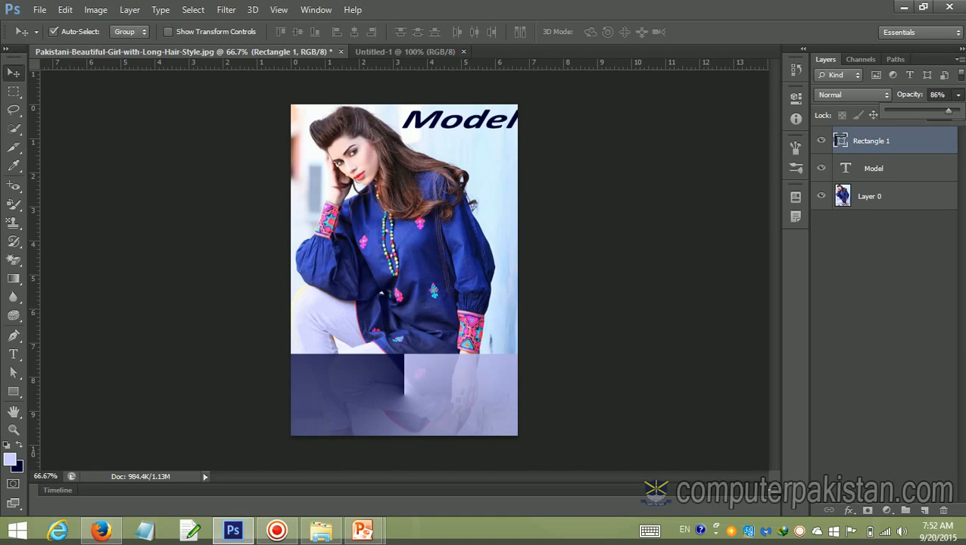
pyautogui.click(887, 97)
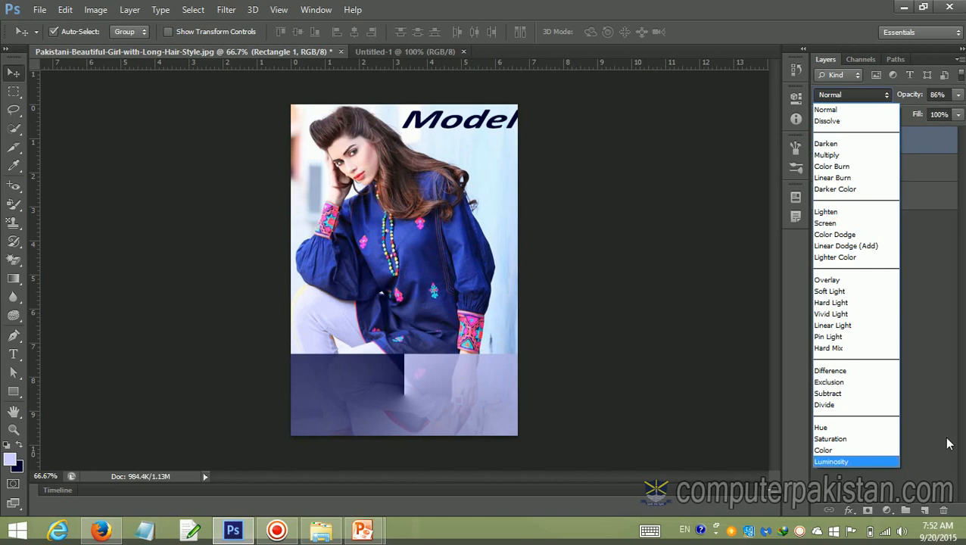
pyautogui.click(956, 414)
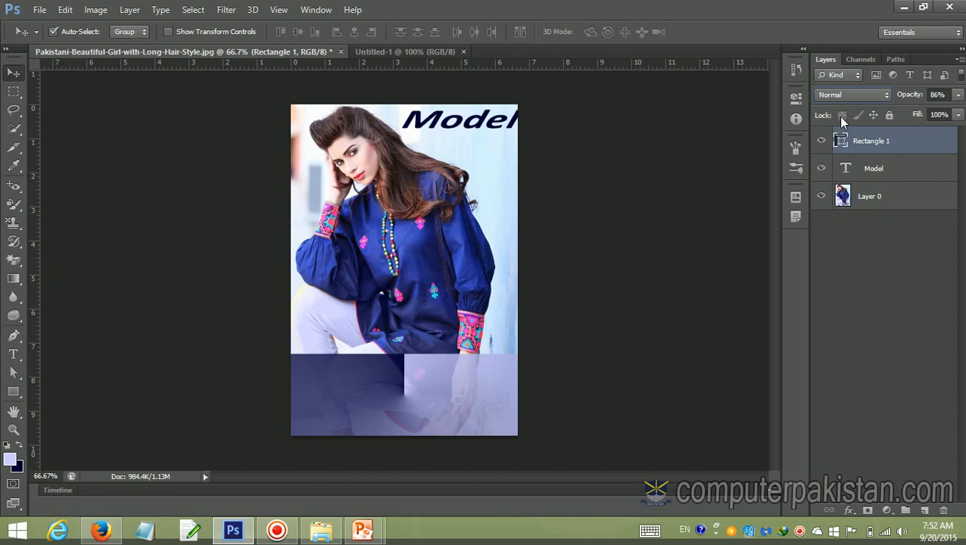
# - Fully lock Rectangle 1, try to move the rectangle on the canvas, and release the full locks on Layer 0 and Rectangle 1
pyautogui.click(889, 115)
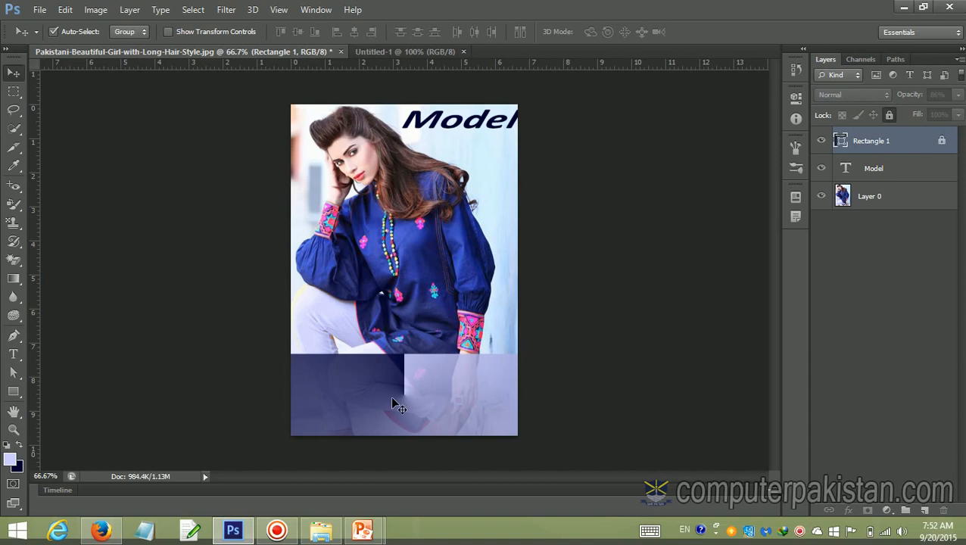
pyautogui.moveTo(393, 402)
pyautogui.mouseDown()
pyautogui.moveTo(383, 383)
pyautogui.moveTo(383, 407)
pyautogui.moveTo(393, 401)
pyautogui.moveTo(403, 409)
pyautogui.moveTo(395, 412)
pyautogui.mouseUp()
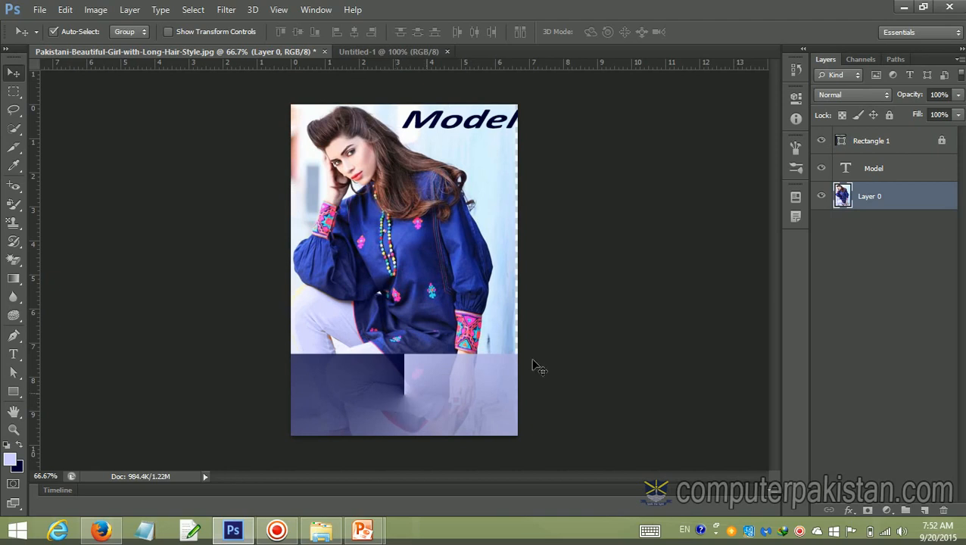
pyautogui.click(889, 115)
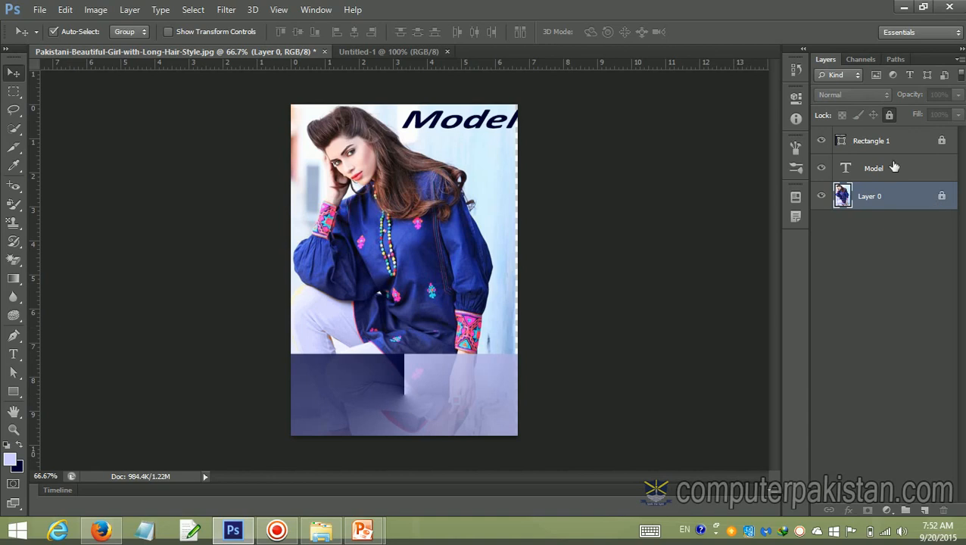
pyautogui.click(930, 141)
pyautogui.click(889, 114)
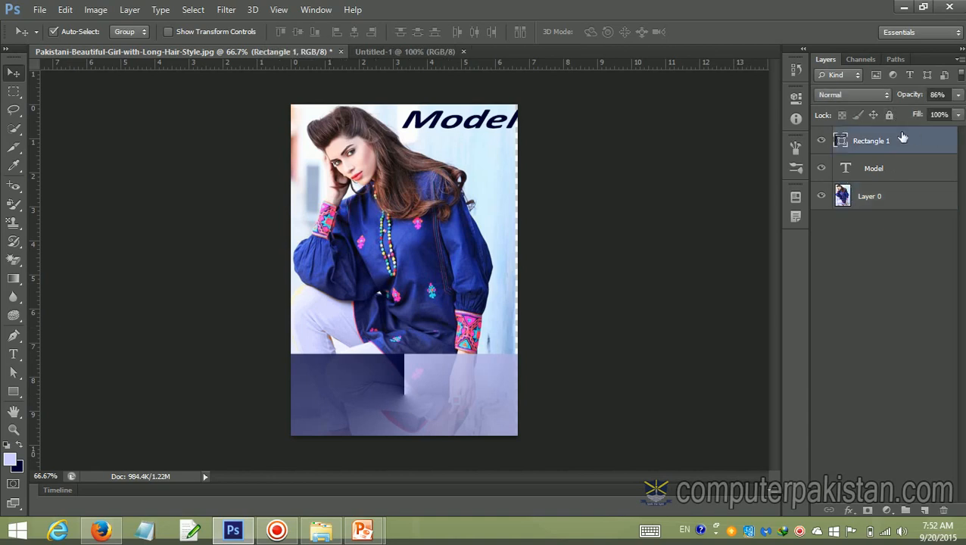
# - Lock only Rectangle 1's position, try to move the rectangle on the canvas, and remove its position lock
pyautogui.click(873, 115)
pyautogui.moveTo(430, 377)
pyautogui.mouseDown()
pyautogui.moveTo(419, 371)
pyautogui.moveTo(421, 380)
pyautogui.mouseUp()
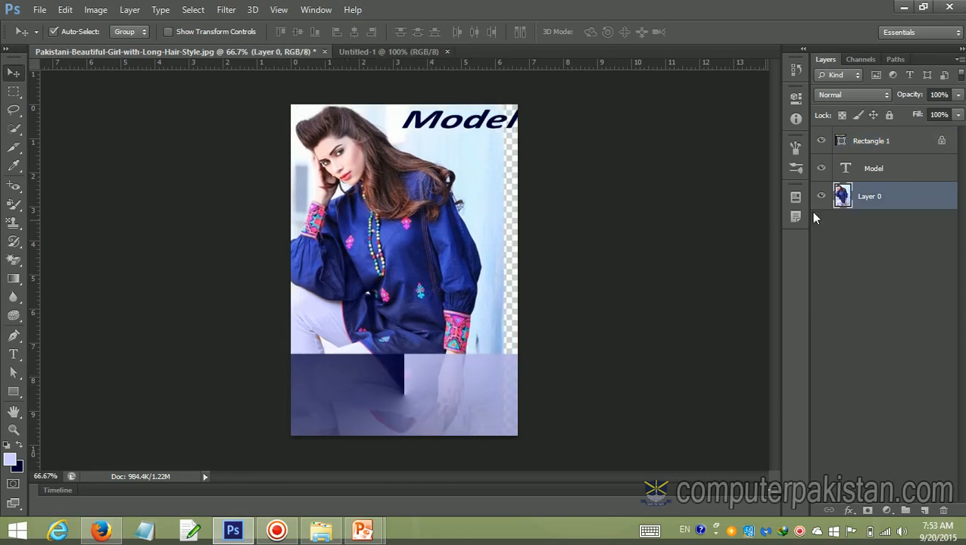
pyautogui.click(888, 115)
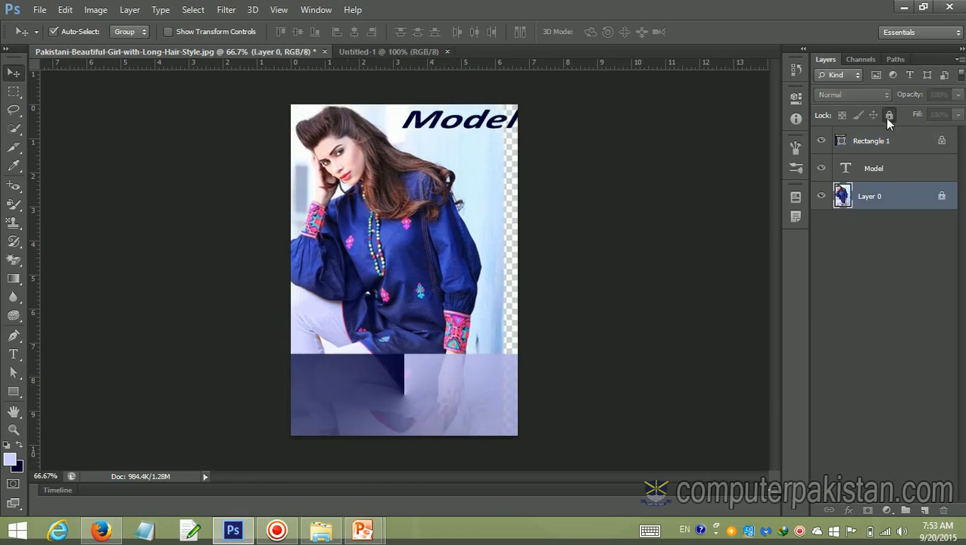
pyautogui.click(888, 115)
pyautogui.click(938, 141)
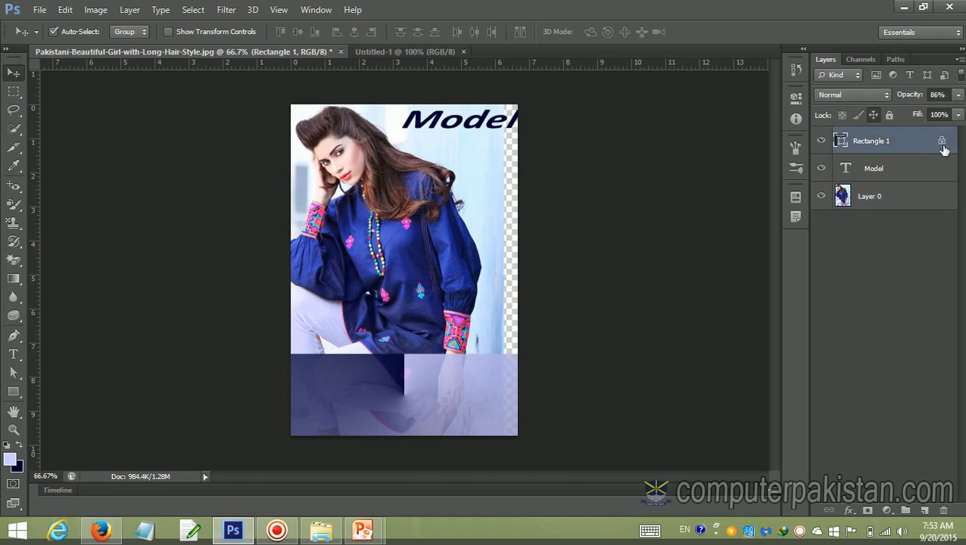
pyautogui.click(887, 116)
pyautogui.click(888, 117)
pyautogui.click(874, 116)
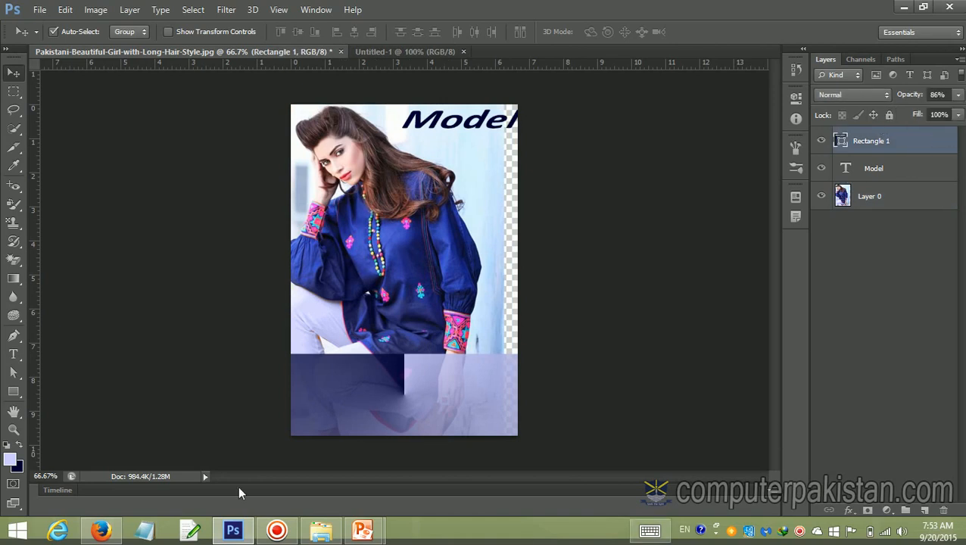
# - Try moving the unlocked rectangle, shift the photo back to the right to nearly fill the canvas, and deselect all layers
pyautogui.moveTo(420, 383)
pyautogui.mouseDown()
pyautogui.moveTo(456, 362)
pyautogui.moveTo(418, 377)
pyautogui.mouseUp()
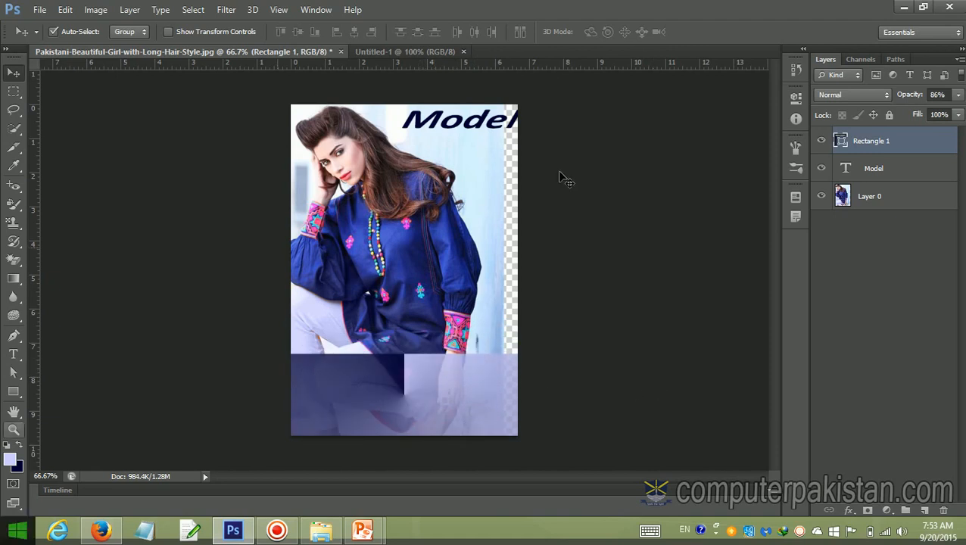
pyautogui.moveTo(487, 216); pyautogui.dragTo(506, 217)
pyautogui.click(890, 261)
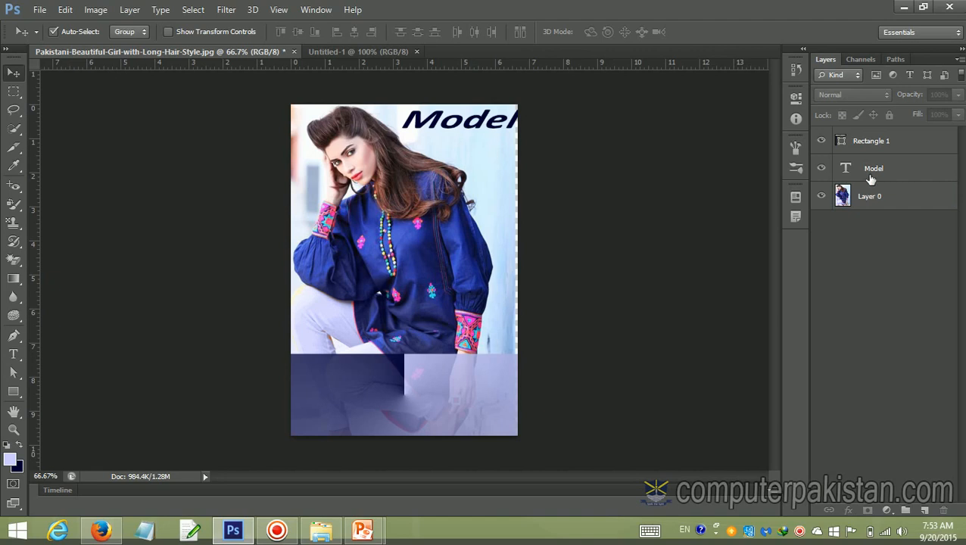
# - Create a new empty layer above Rectangle 1, rename it "blank", and deselect it
pyautogui.click(926, 513)
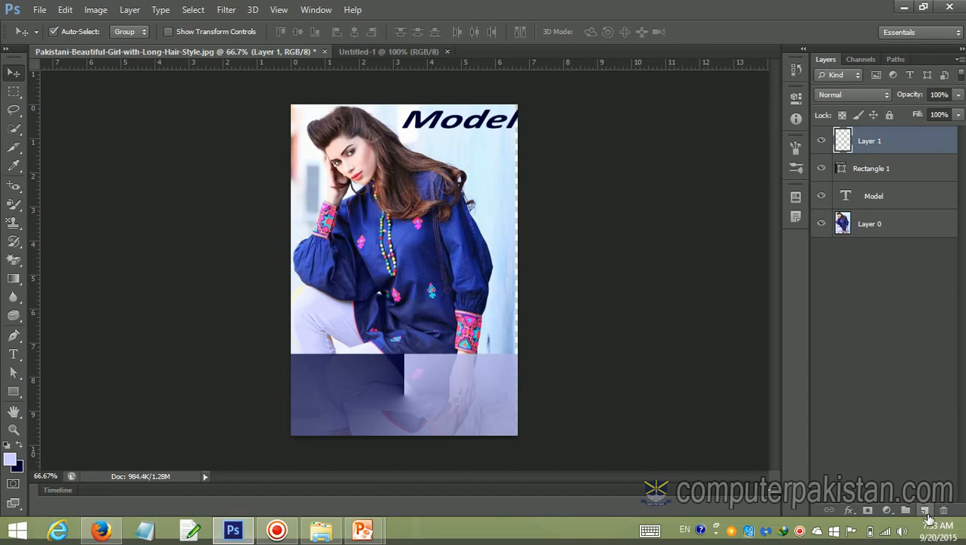
pyautogui.doubleClick(871, 142)
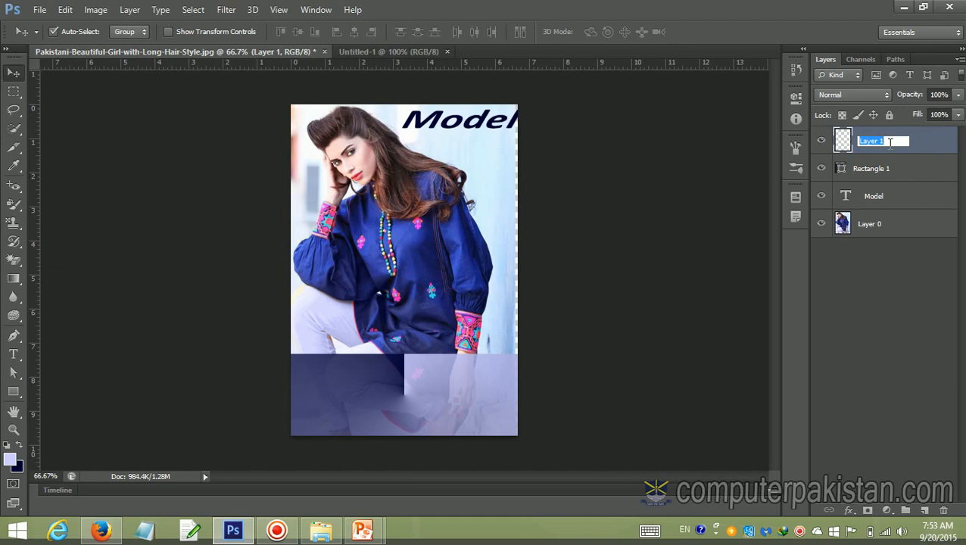
pyautogui.press('BackSpace')
pyautogui.write('blank')
pyautogui.click(913, 269)
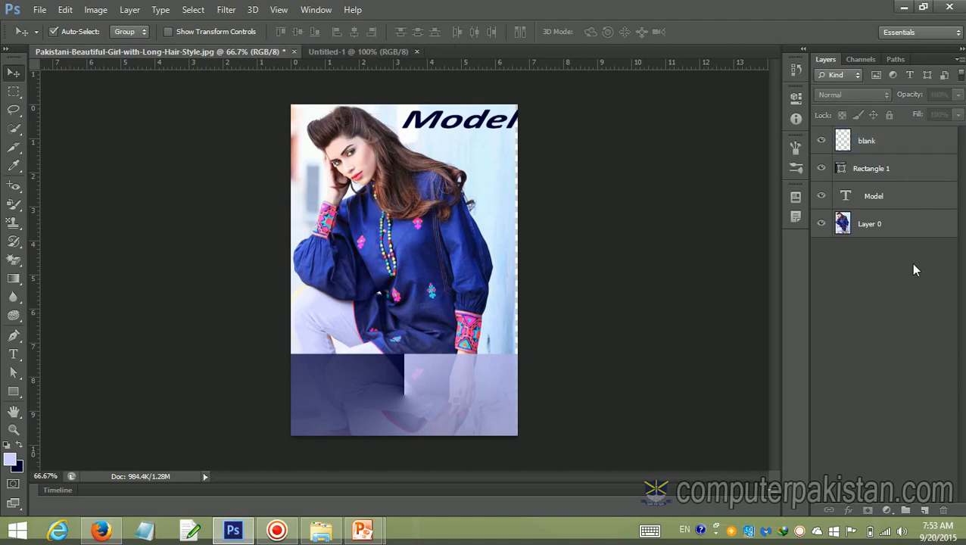
# - Hide Layer 0, the Model text layer and Rectangle 1 so only the blank layer is shown
pyautogui.click(823, 224)
pyautogui.click(822, 197)
pyautogui.click(822, 169)
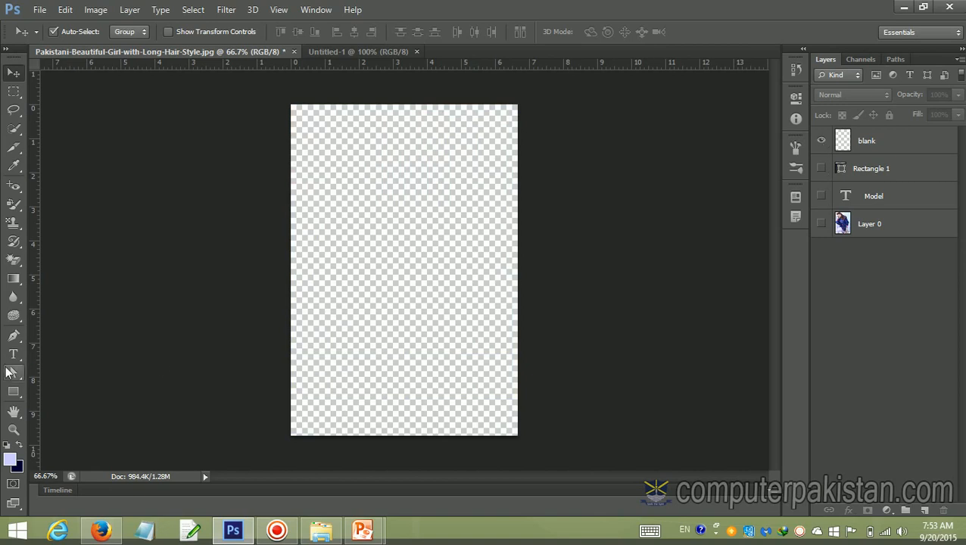
# - Try to draw a gradient on the empty canvas with no layer selected
pyautogui.click(13, 279)
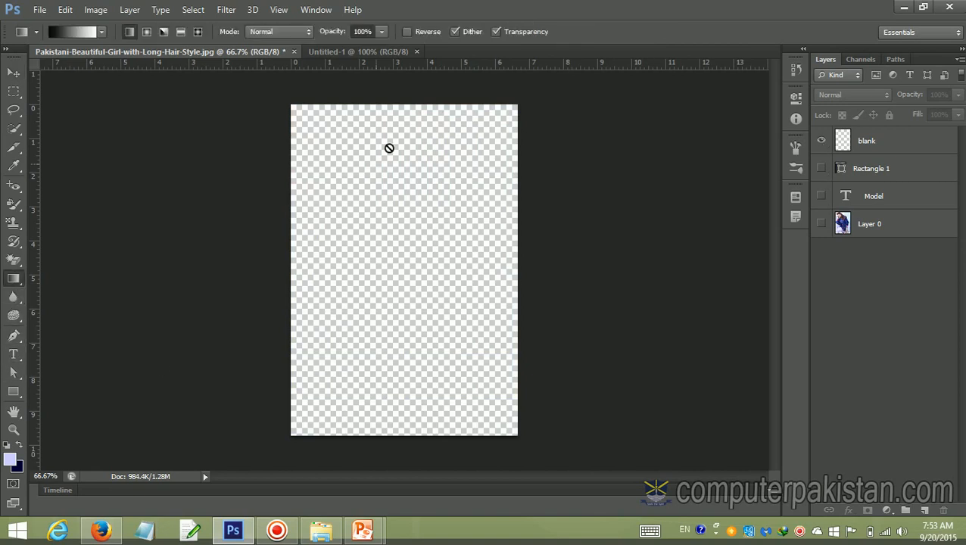
pyautogui.click(306, 120)
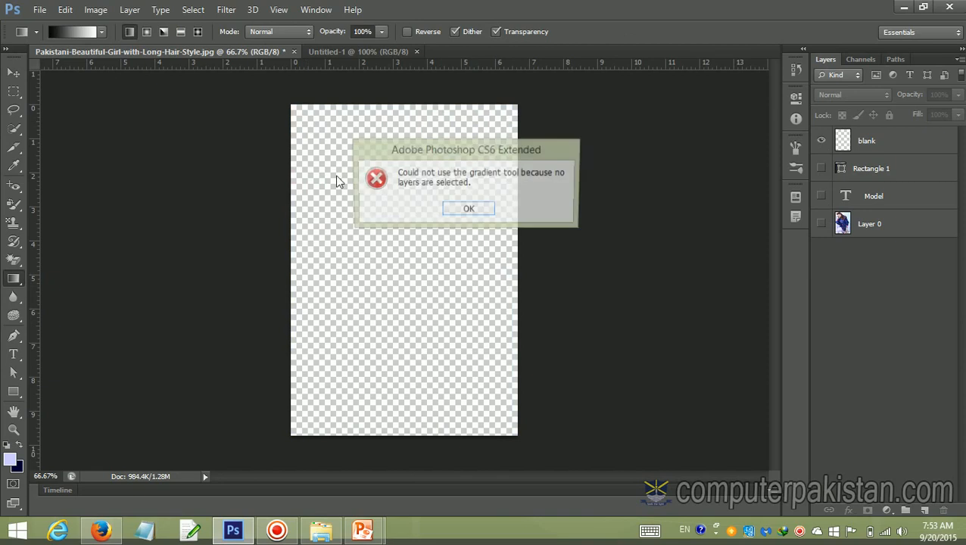
pyautogui.click(455, 212)
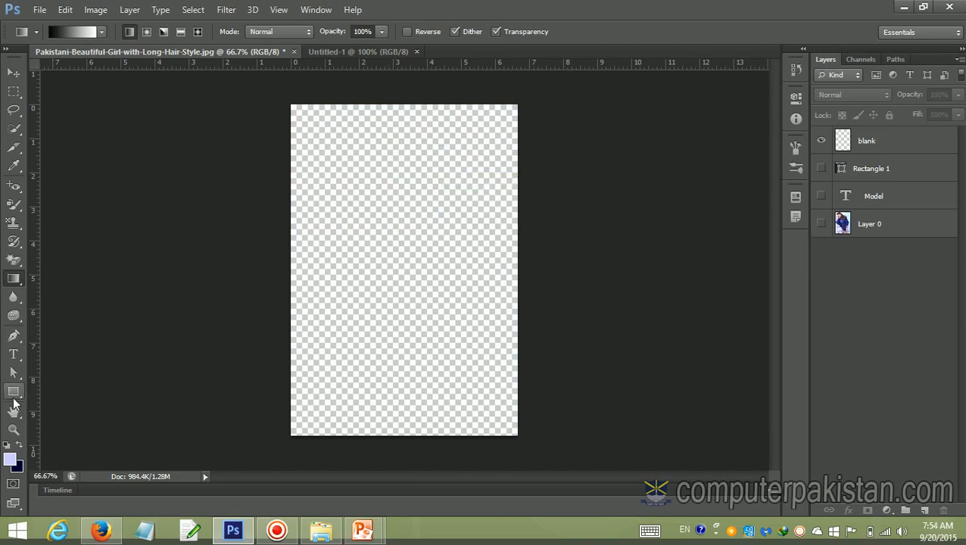
# - Draw a light lavender rectangle about 235 by 145 px in the upper middle of the canvas
pyautogui.click(13, 392)
pyautogui.moveTo(351, 144)
pyautogui.mouseDown()
pyautogui.moveTo(419, 252)
pyautogui.moveTo(457, 234)
pyautogui.moveTo(462, 214)
pyautogui.mouseUp()
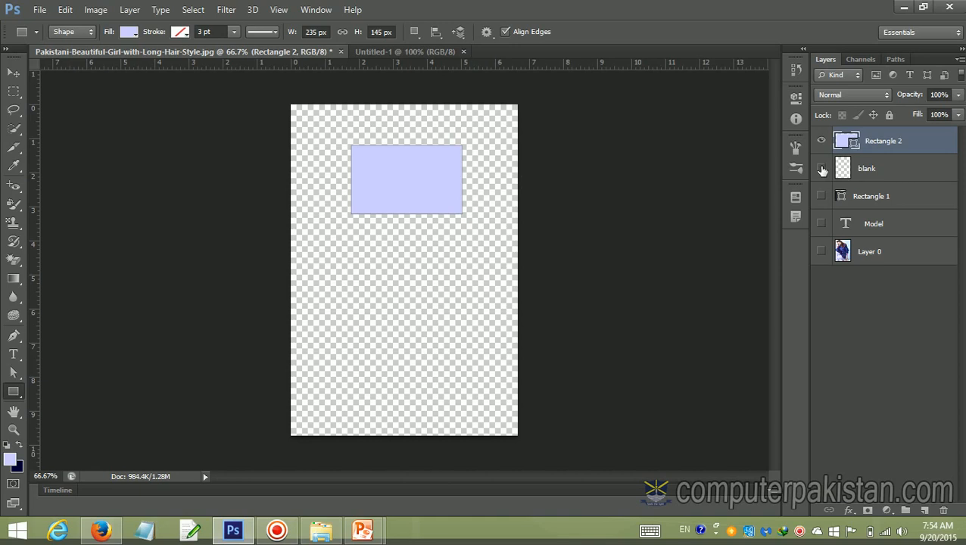
# - Show Layer 0, the Model text layer and Rectangle 1 again
pyautogui.click(822, 252)
pyautogui.click(822, 224)
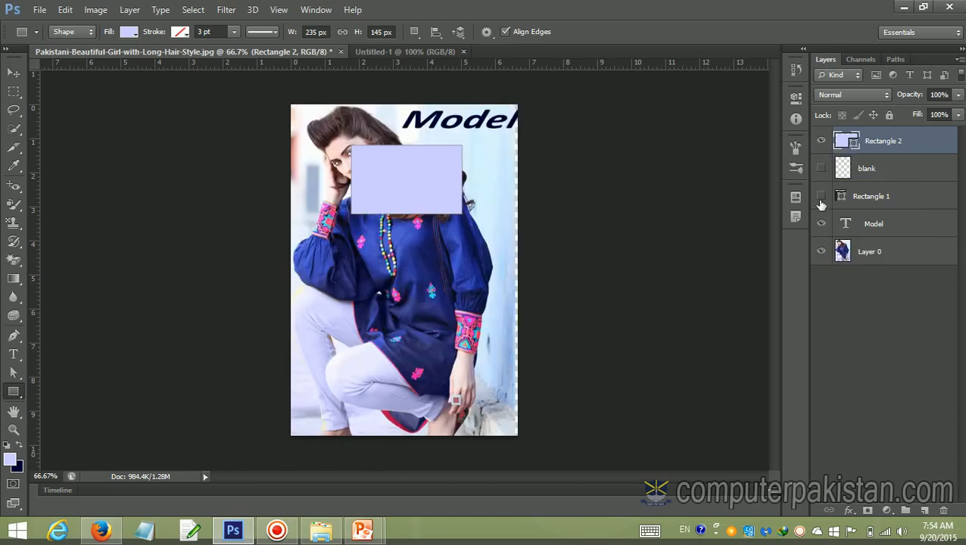
pyautogui.click(822, 196)
# - Hide and show the Rectangle 2 layer once, and delete it
pyautogui.click(822, 142)
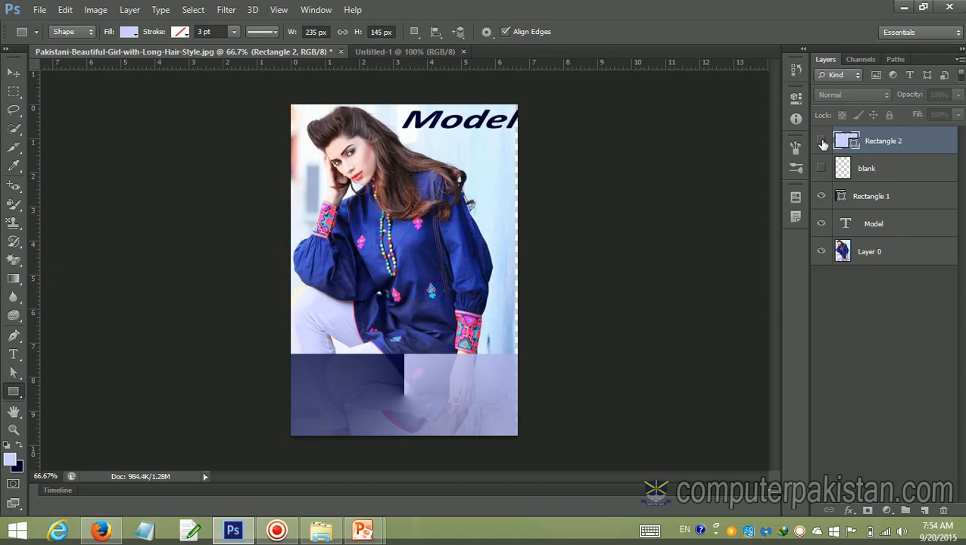
pyautogui.click(822, 142)
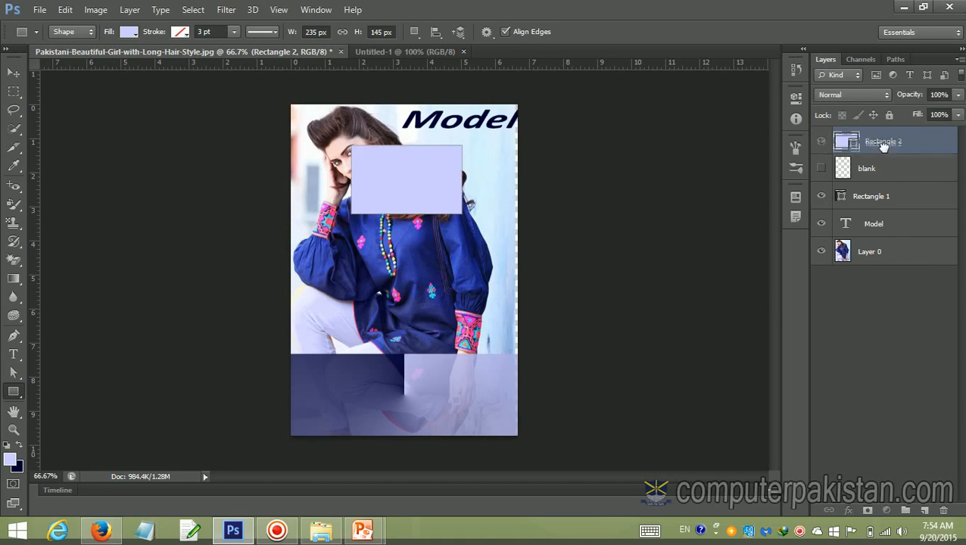
pyautogui.moveTo(879, 147); pyautogui.dragTo(944, 514)
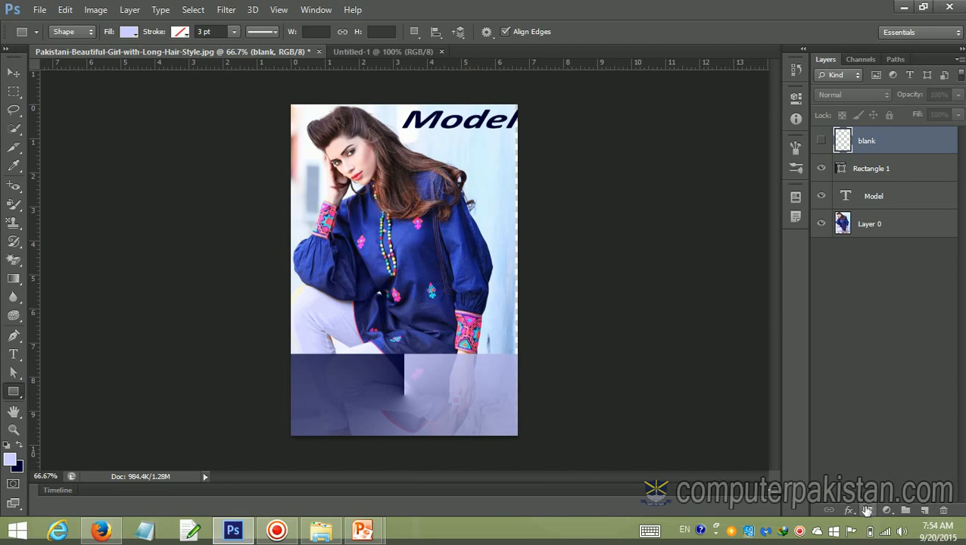
# - Add a layer mask to the blank layer and look over the available layer effects without applying any
pyautogui.click(868, 511)
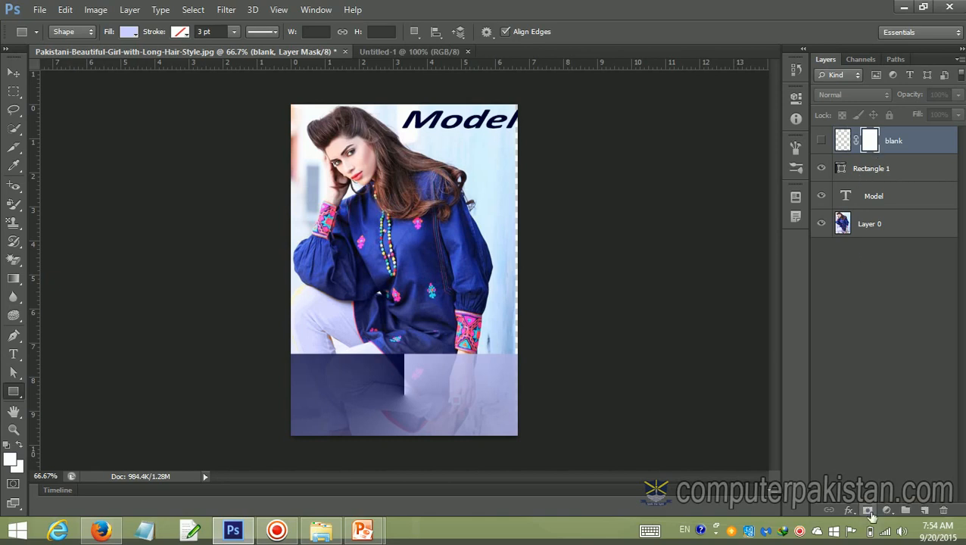
pyautogui.click(851, 510)
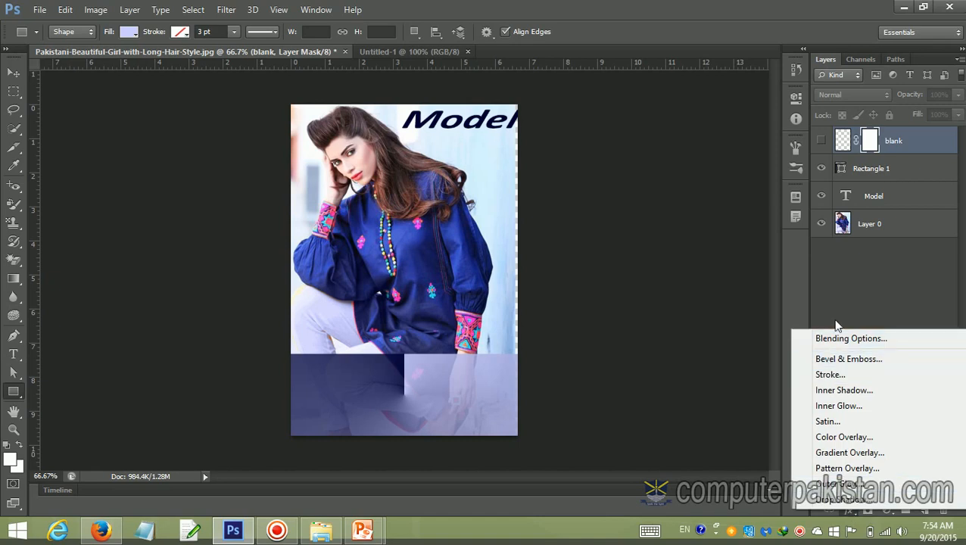
pyautogui.click(844, 175)
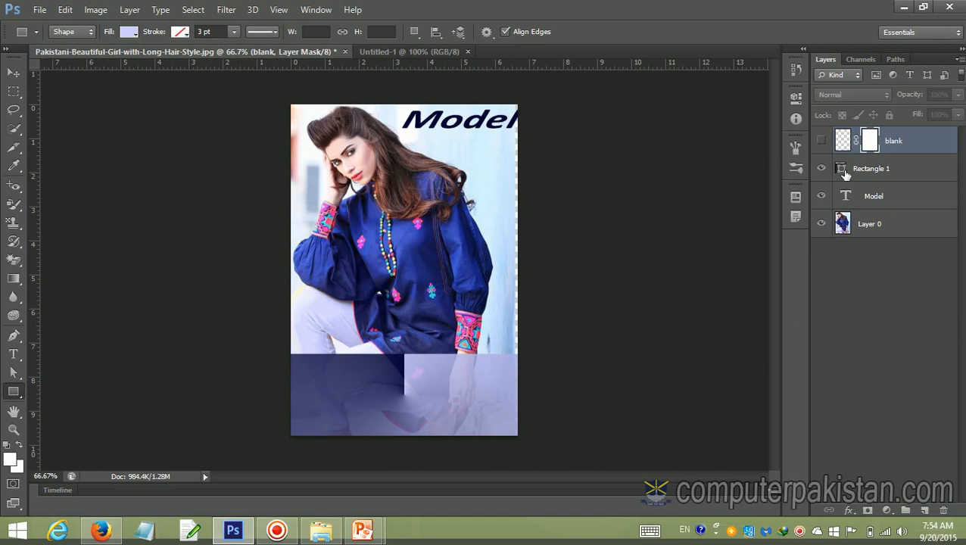
# - Preview a 3 px black outside Stroke effect on Rectangle 1 and discard it
pyautogui.click(845, 176)
pyautogui.click(846, 513)
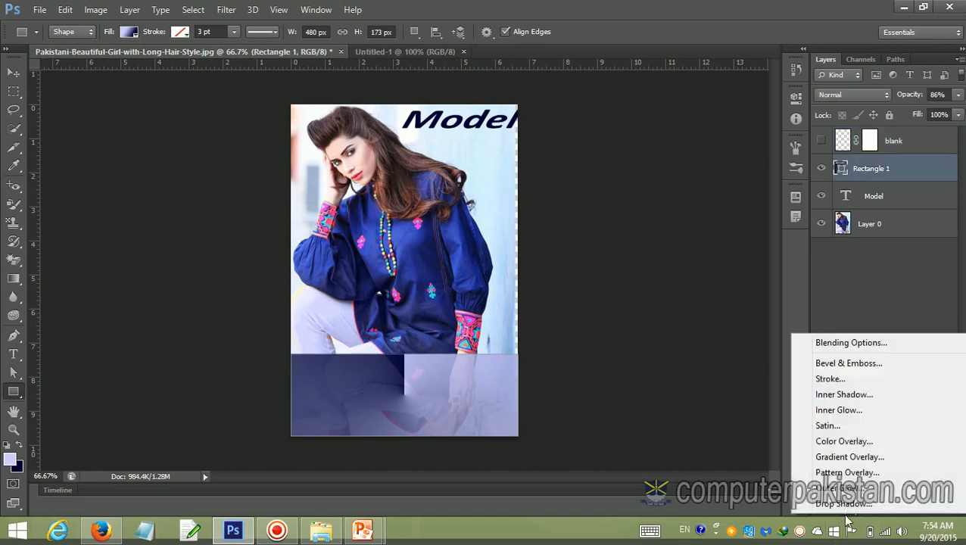
pyautogui.click(836, 382)
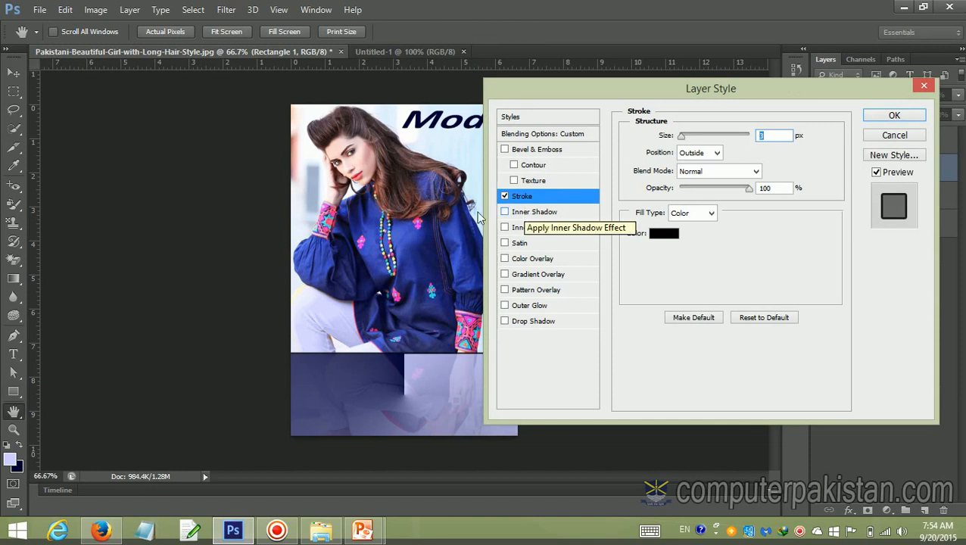
pyautogui.click(884, 135)
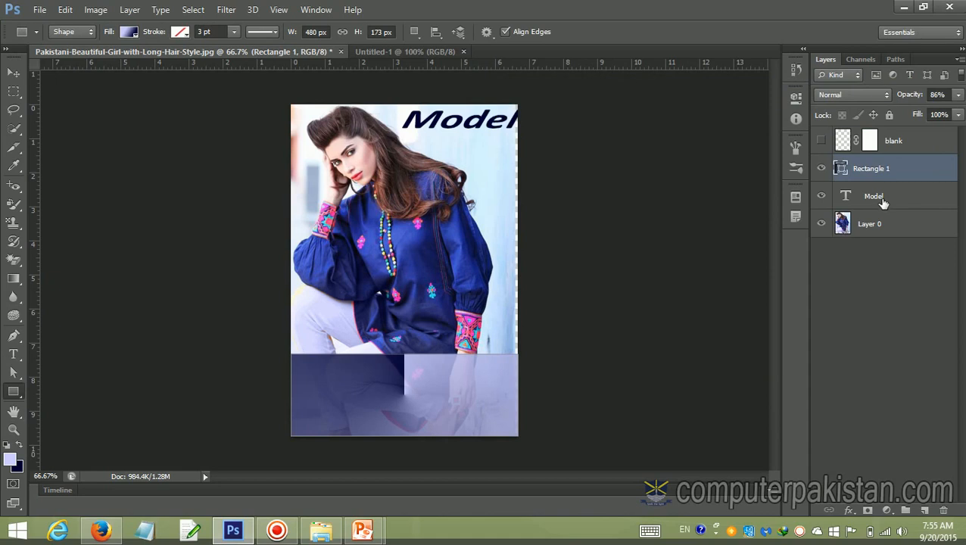
# - Turn on Bevel & Emboss with Contour and Texture, plus Stroke, in the Model text layer's style settings
pyautogui.click(915, 203)
pyautogui.doubleClick(915, 203)
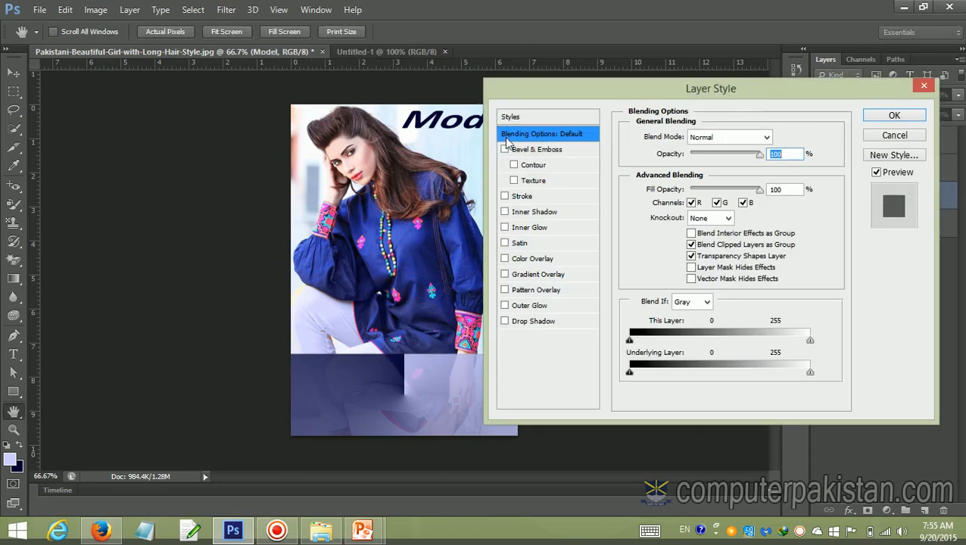
pyautogui.moveTo(577, 94); pyautogui.dragTo(666, 120)
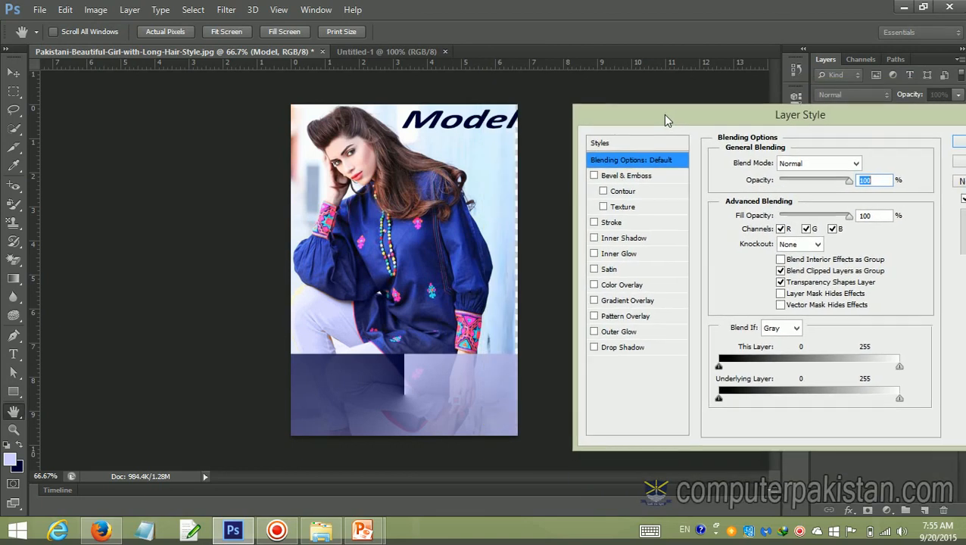
pyautogui.click(594, 176)
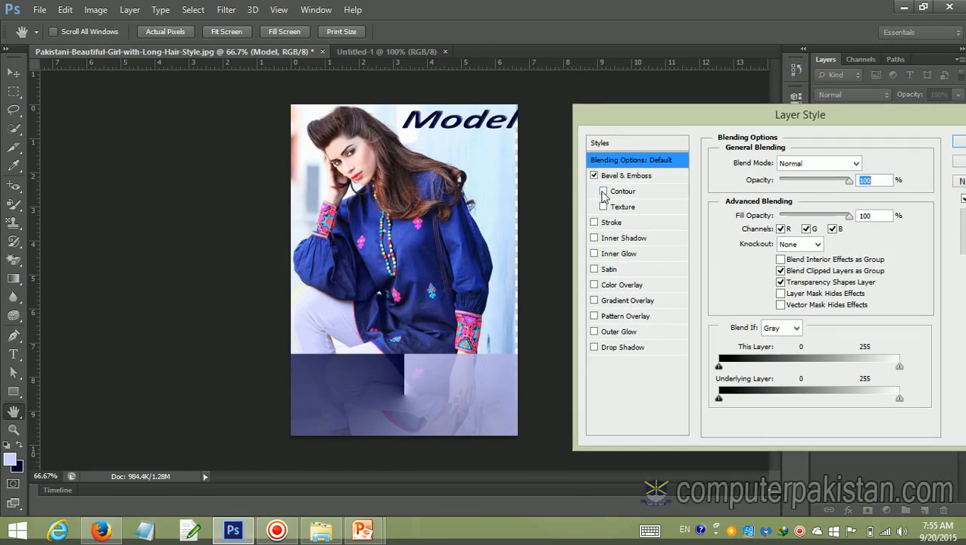
pyautogui.click(603, 192)
pyautogui.click(604, 207)
pyautogui.click(594, 222)
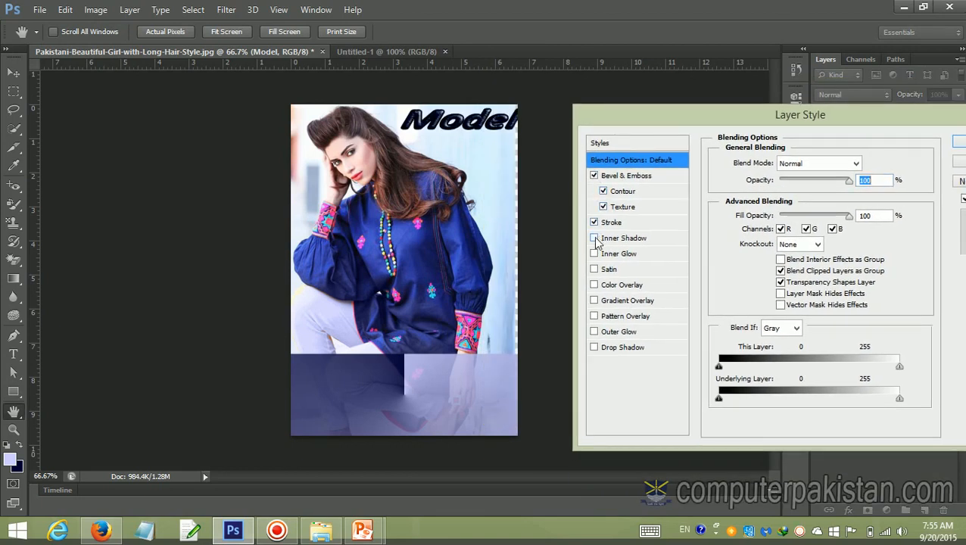
# - Add Inner Shadow, Inner Glow, Satin, Color, Gradient and Pattern Overlay, Outer Glow and Drop Shadow to Model, switching Color Overlay off and on once
pyautogui.click(594, 238)
pyautogui.click(594, 253)
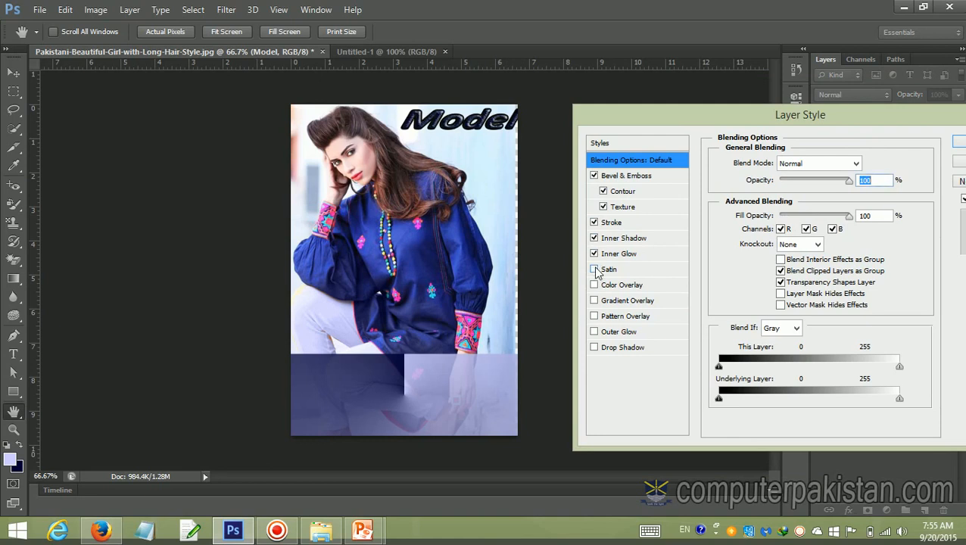
pyautogui.click(594, 269)
pyautogui.click(594, 285)
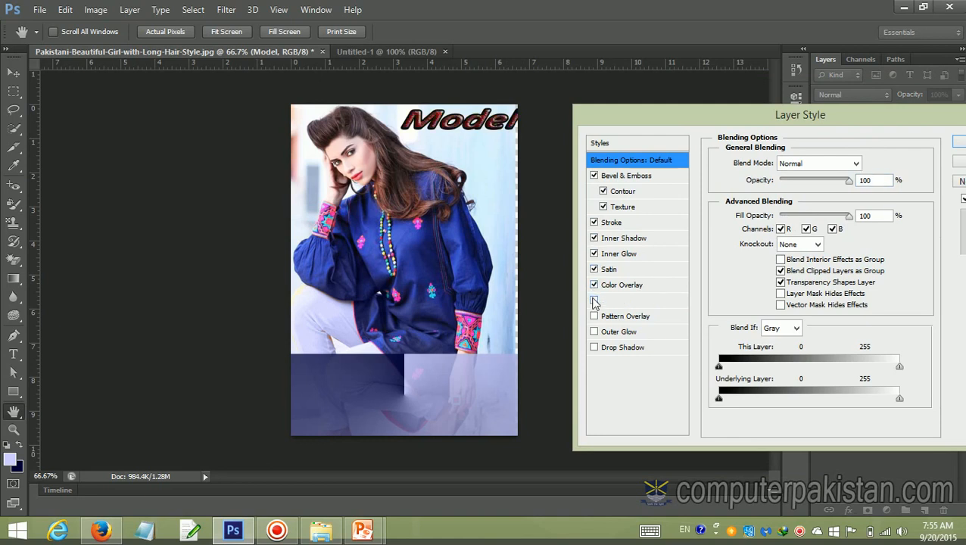
pyautogui.click(595, 301)
pyautogui.click(595, 316)
pyautogui.click(594, 332)
pyautogui.click(595, 347)
pyautogui.click(595, 287)
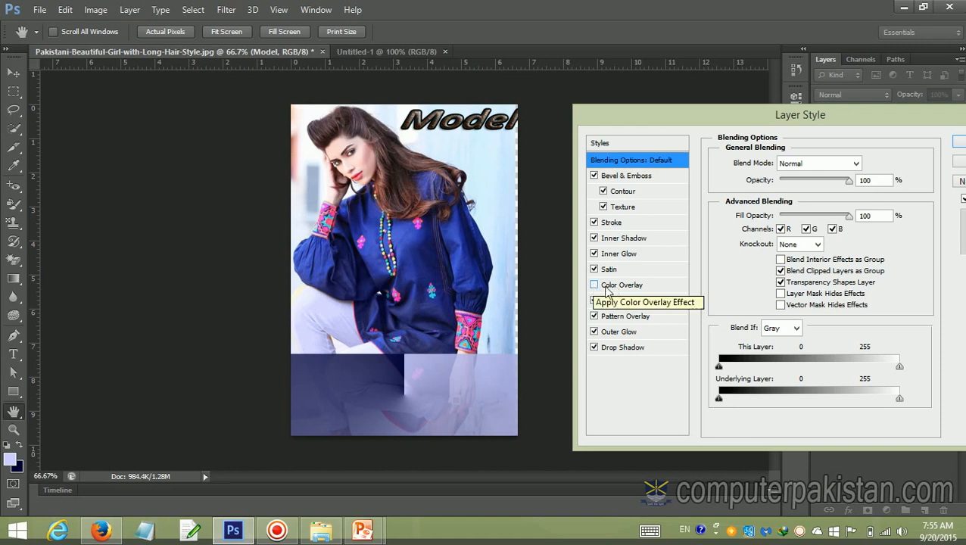
pyautogui.click(595, 286)
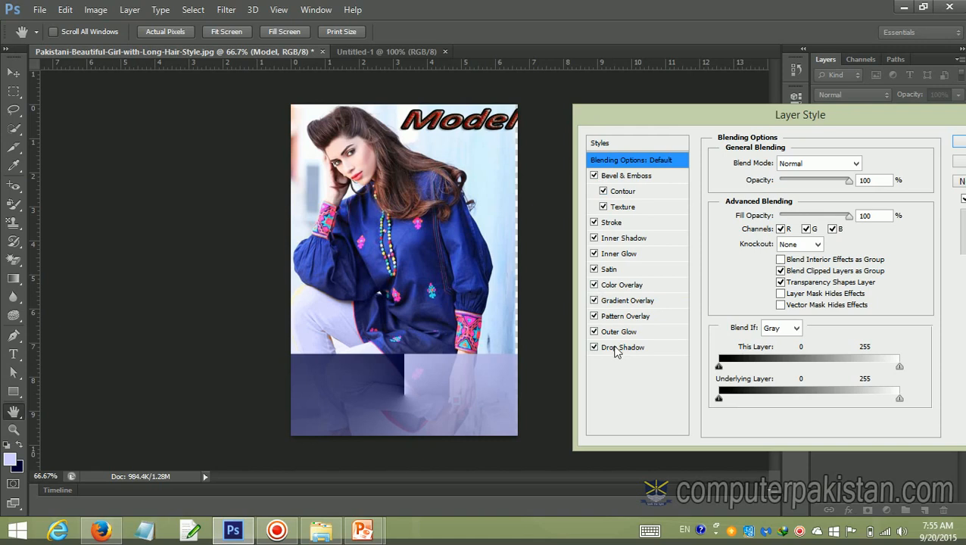
# - Lower the Model layer's blending opacity to 59% and apply the layer style
pyautogui.moveTo(847, 183); pyautogui.dragTo(819, 194)
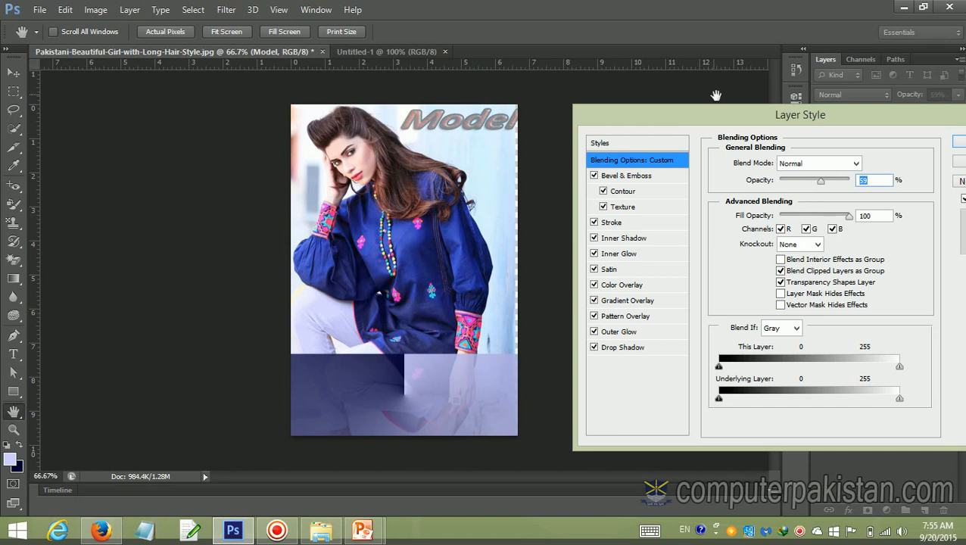
pyautogui.moveTo(719, 126); pyautogui.dragTo(572, 116)
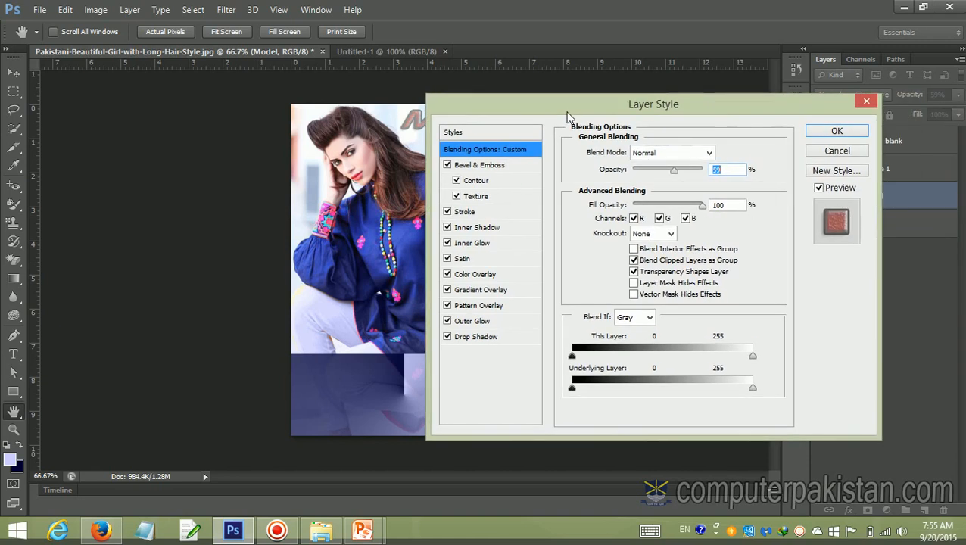
pyautogui.click(836, 131)
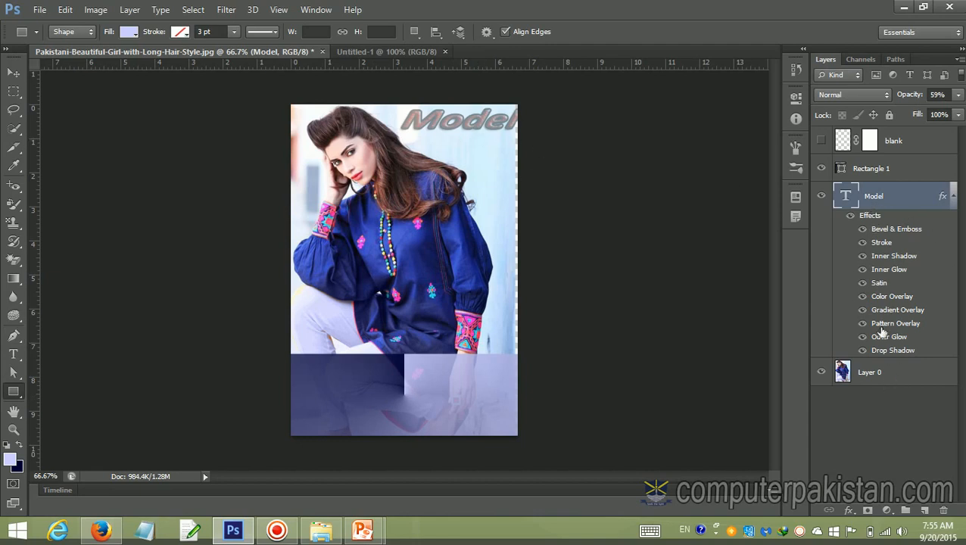
# - Rename the Rectangle 1 layer as footer, without creating a new rectangle
pyautogui.click(896, 174)
pyautogui.doubleClick(878, 169)
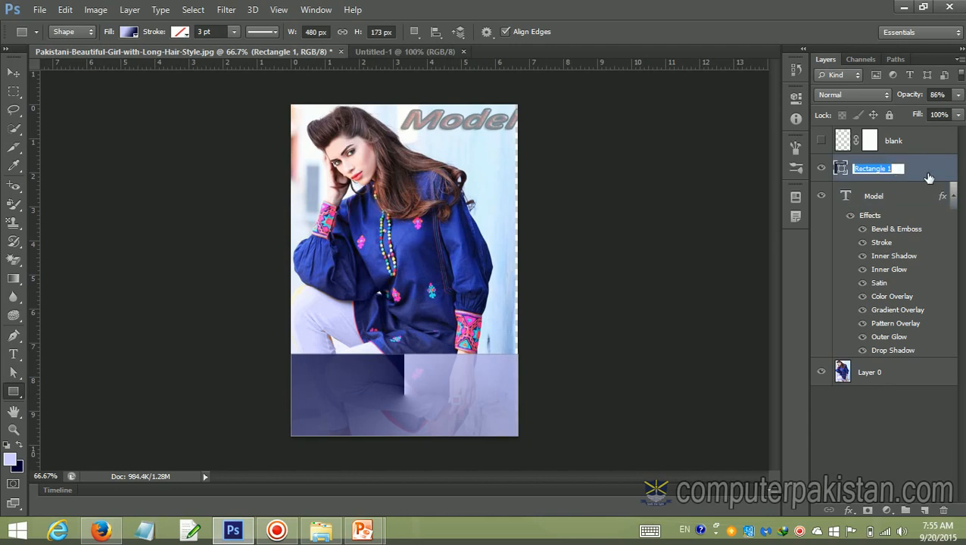
pyautogui.write('footer')
pyautogui.press('Return')
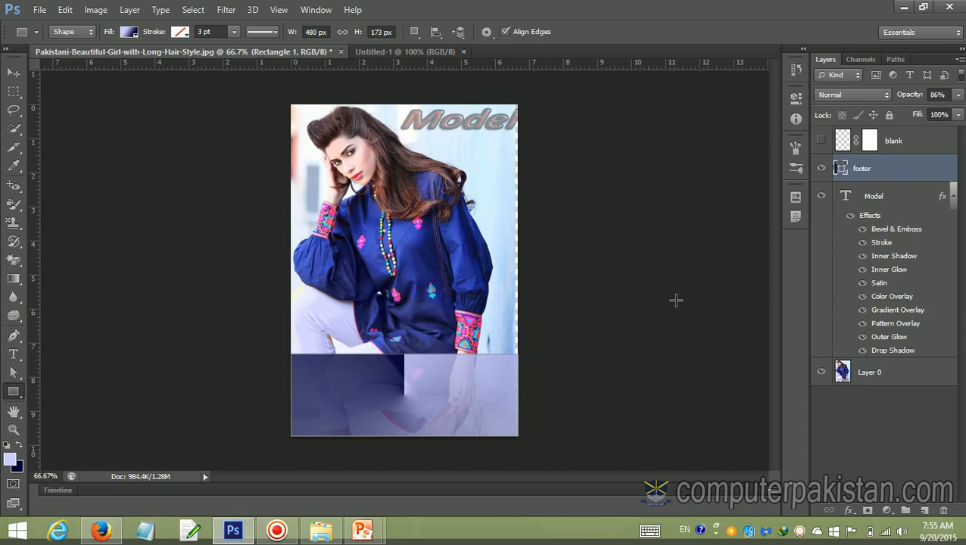
pyautogui.click(573, 237)
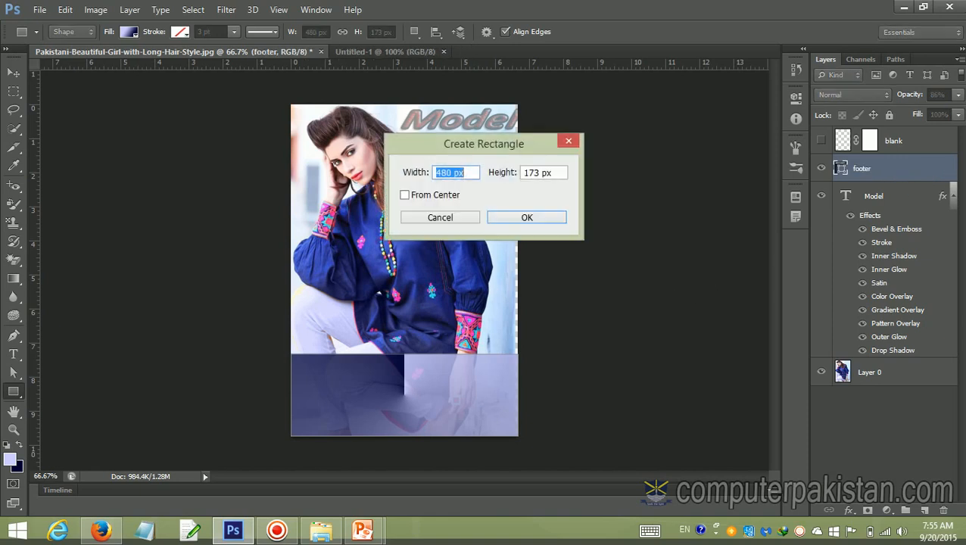
pyautogui.click(448, 218)
# - Turn on Bevel & Emboss with Contour and Texture, Stroke and Inner Shadow in the footer layer's style settings
pyautogui.doubleClick(924, 175)
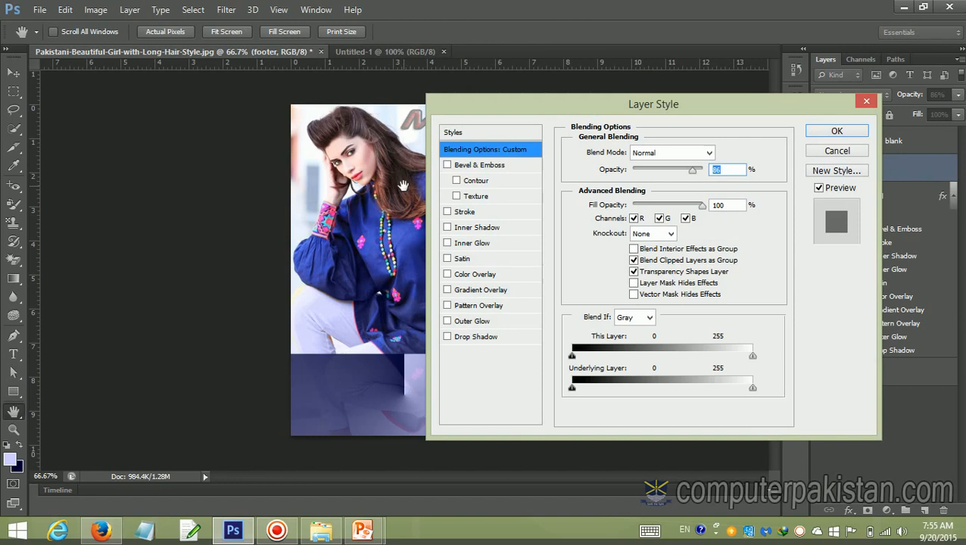
pyautogui.click(447, 165)
pyautogui.click(457, 181)
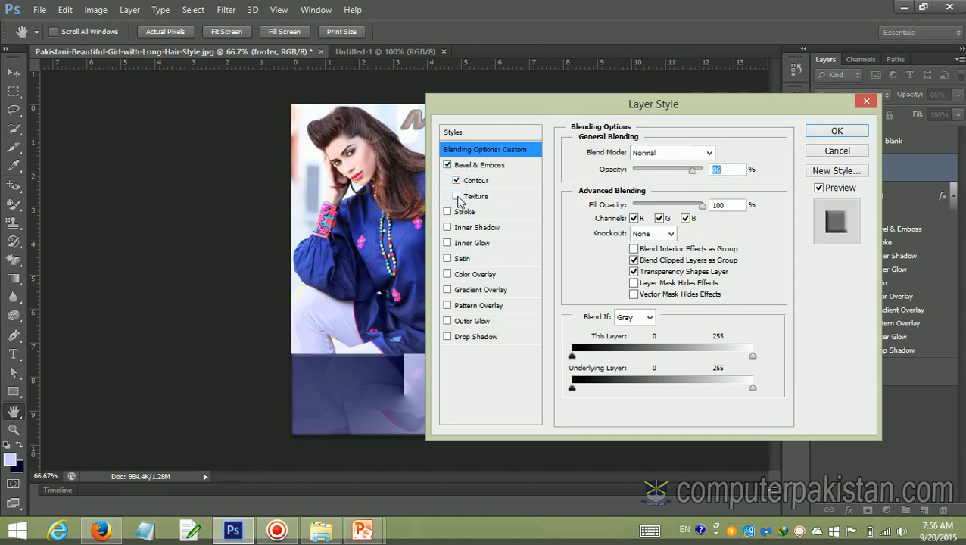
pyautogui.click(456, 196)
pyautogui.click(447, 212)
pyautogui.click(448, 228)
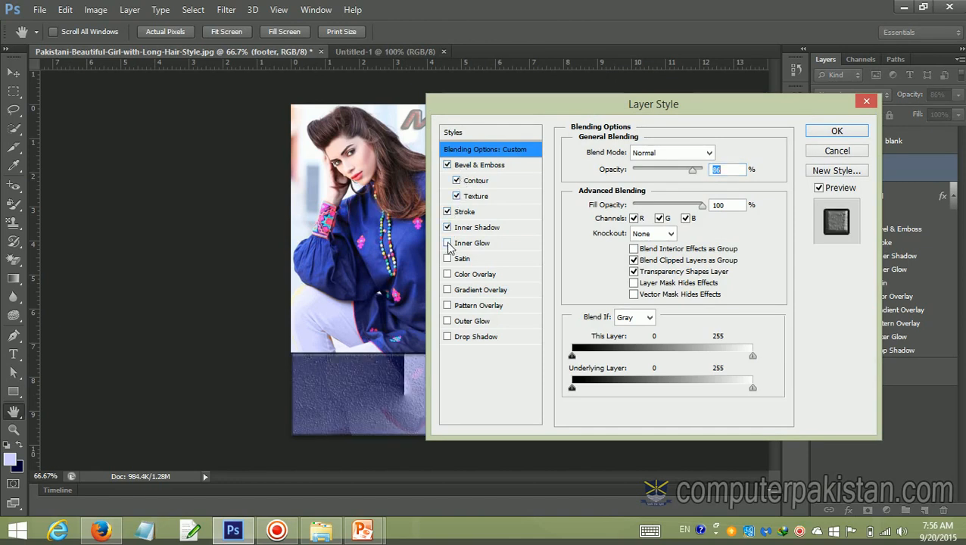
# - Add Inner Glow, Satin, Gradient Overlay, Pattern Overlay, Outer Glow and Drop Shadow to footer, leave Color Overlay off, and apply the style
pyautogui.click(448, 243)
pyautogui.click(448, 259)
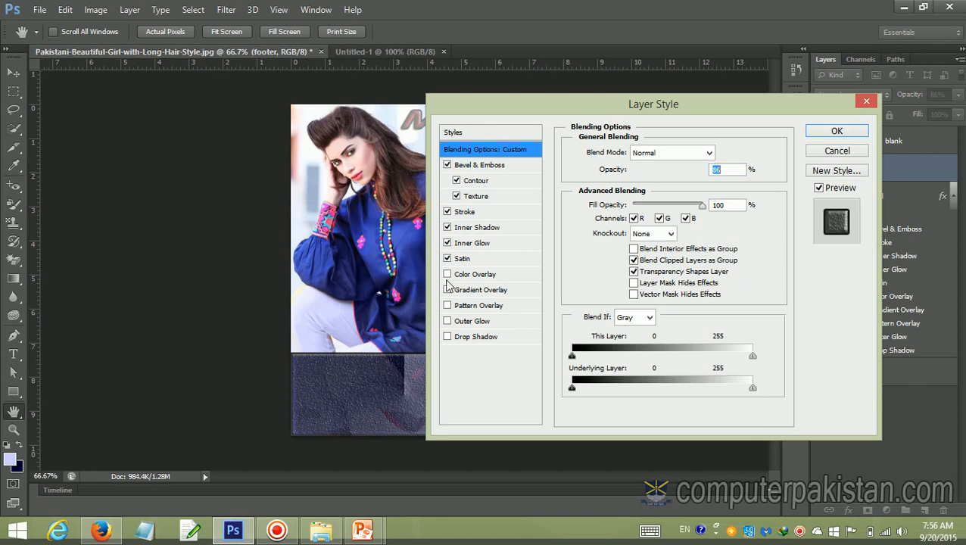
pyautogui.click(447, 275)
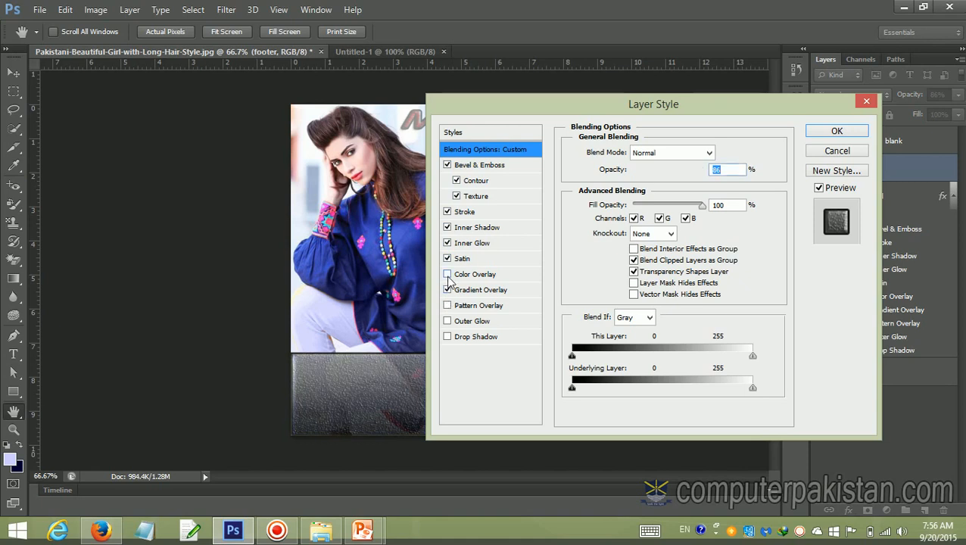
pyautogui.click(448, 290)
pyautogui.click(447, 306)
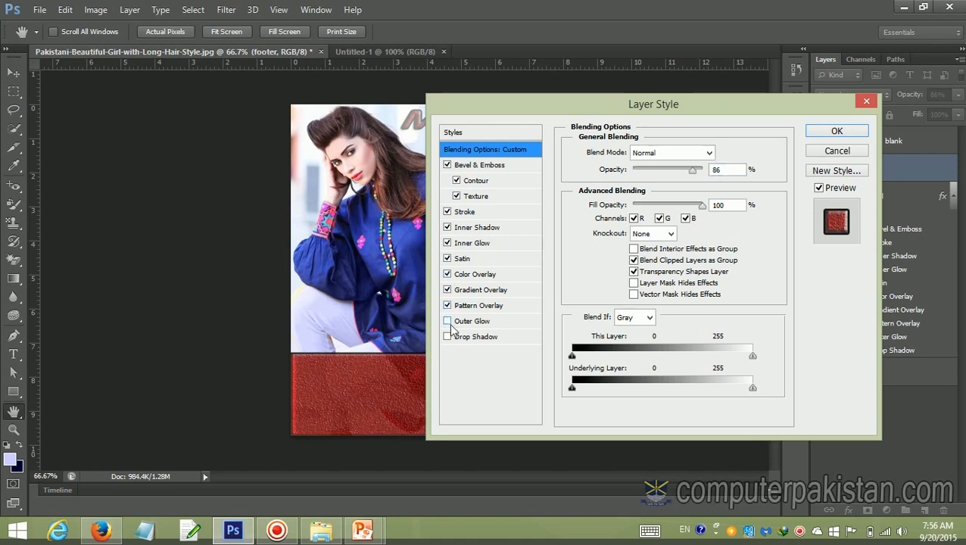
pyautogui.click(448, 337)
pyautogui.click(448, 274)
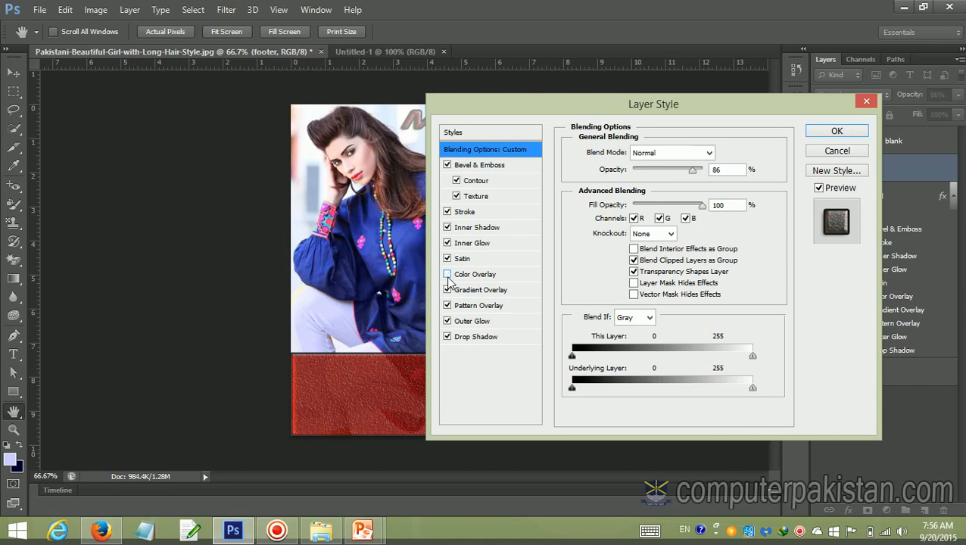
pyautogui.click(836, 132)
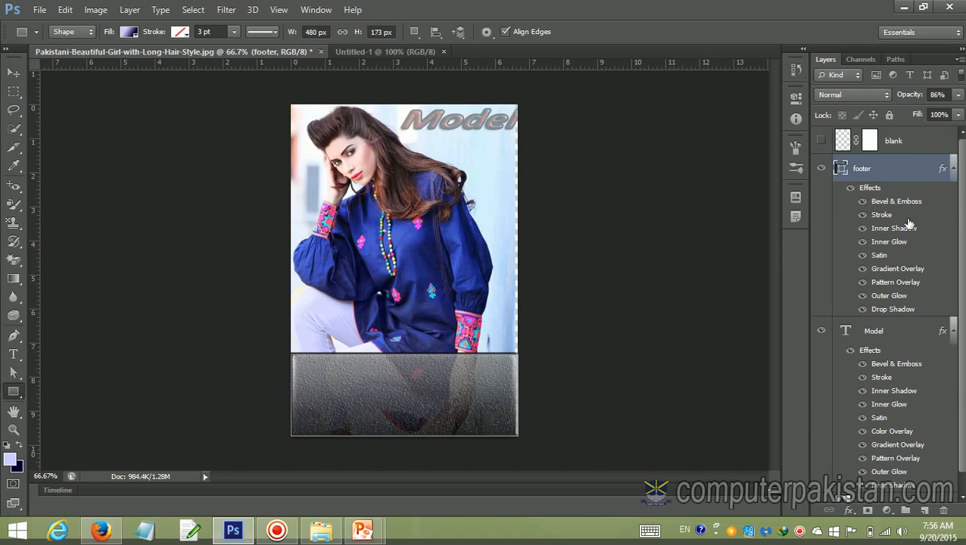
# - Rename Layer 0 as image, without creating a new rectangle
pyautogui.scroll(-1, 958, 189)
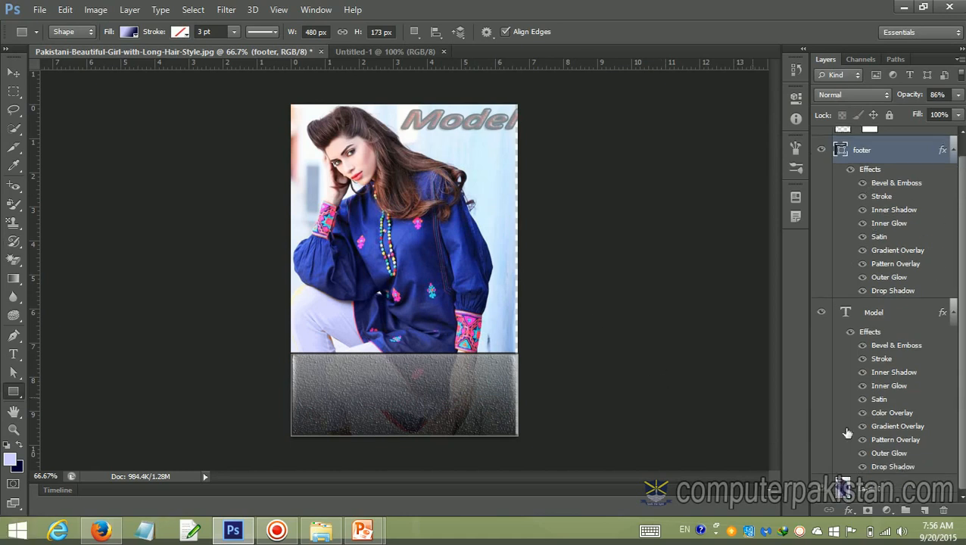
pyautogui.click(887, 491)
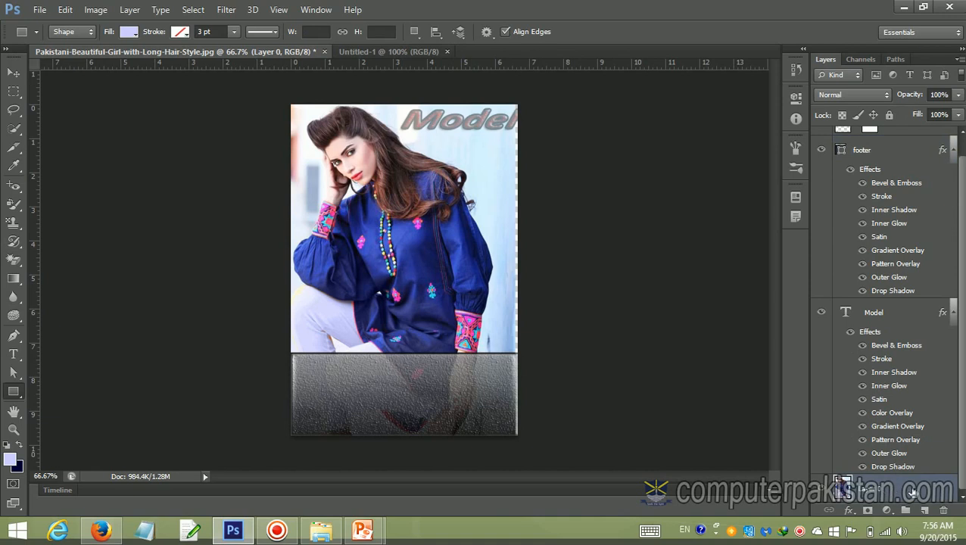
pyautogui.doubleClick(867, 489)
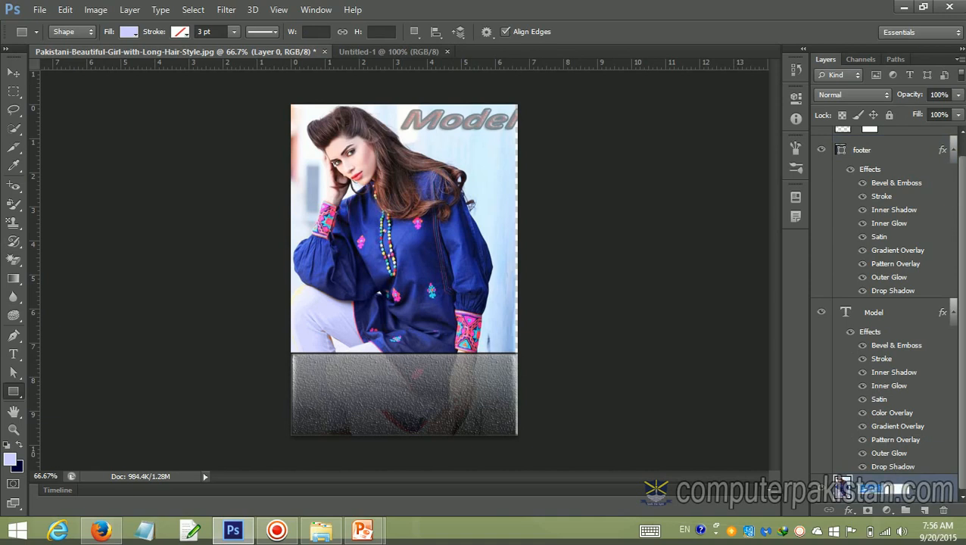
pyautogui.press('BackSpace')
pyautogui.click(714, 382)
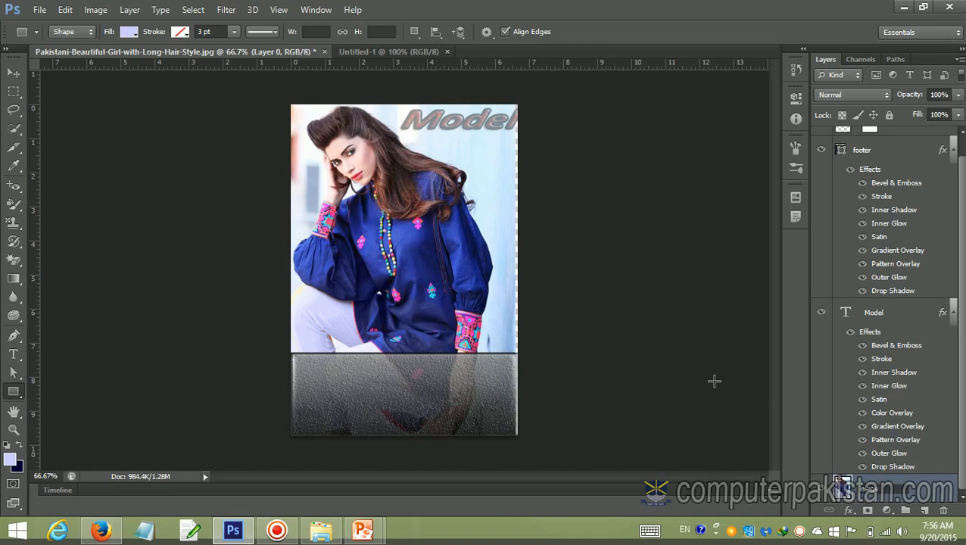
pyautogui.click(441, 218)
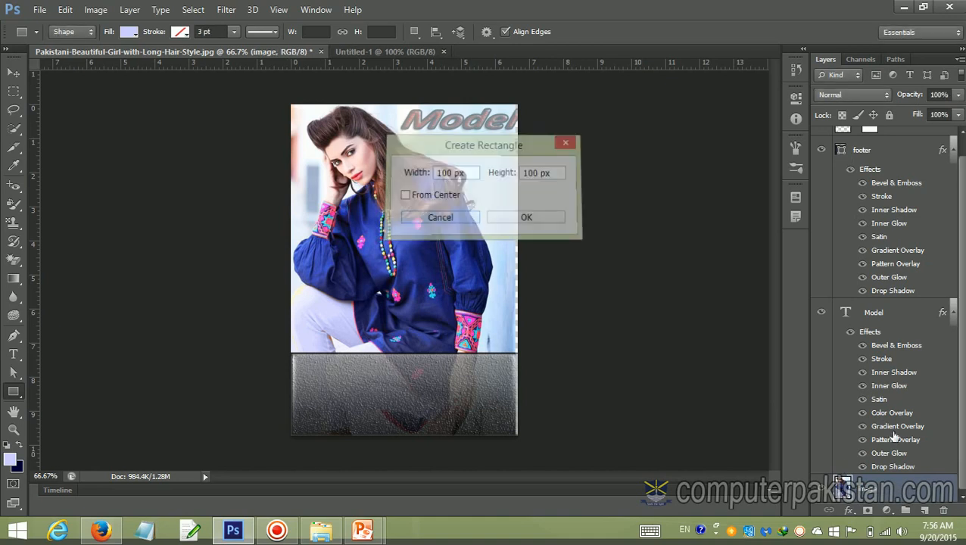
# - Turn on Bevel & Emboss with Contour and Texture, Stroke, Inner Shadow and Inner Glow in the image layer's style settings
pyautogui.doubleClick(915, 487)
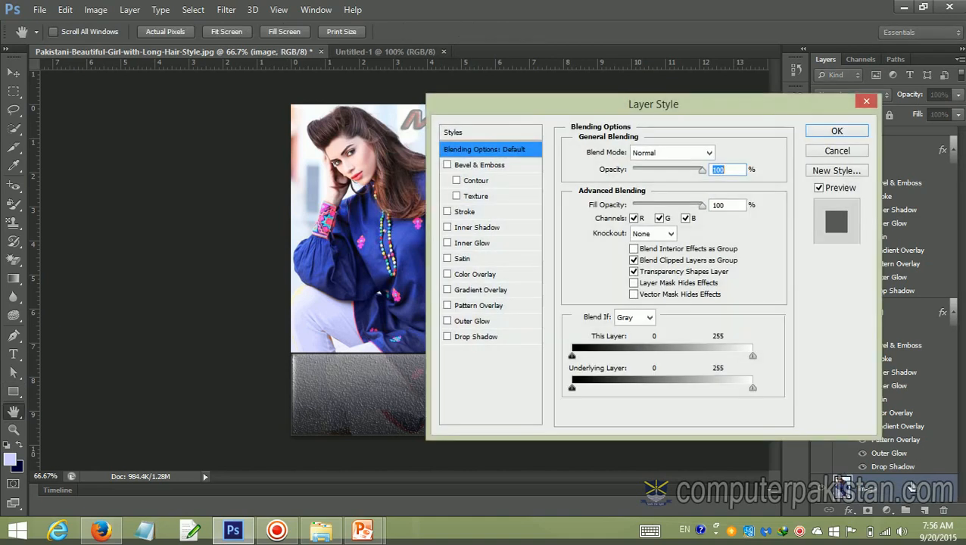
pyautogui.click(447, 165)
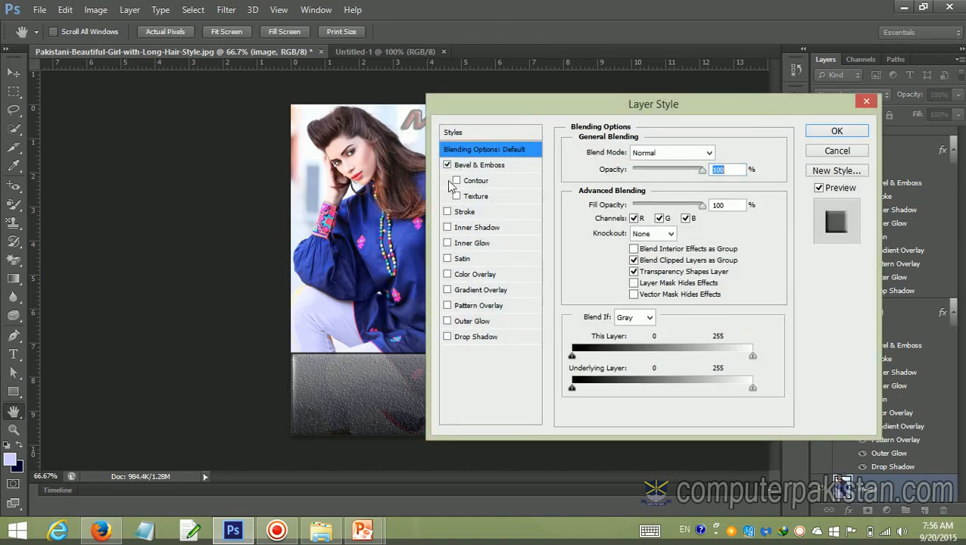
pyautogui.click(457, 181)
pyautogui.click(457, 197)
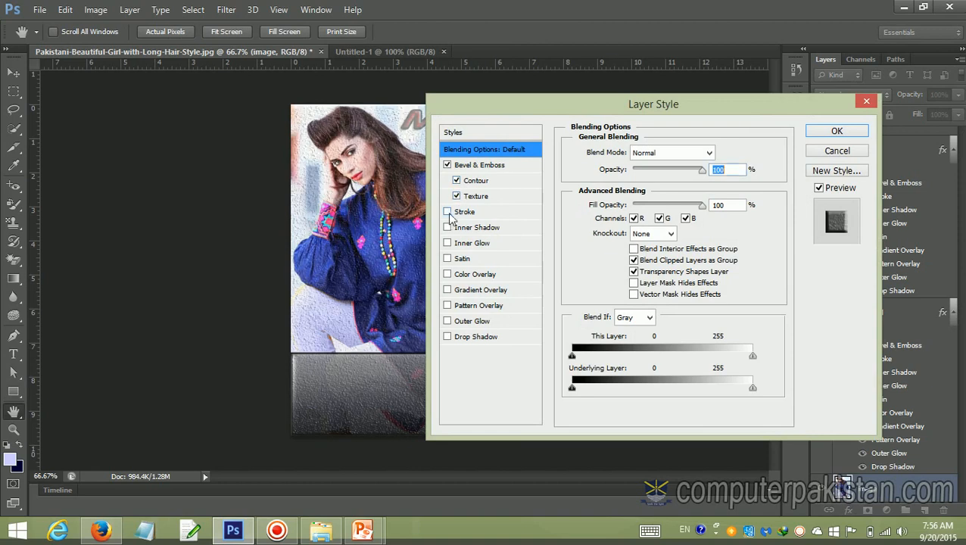
pyautogui.click(448, 212)
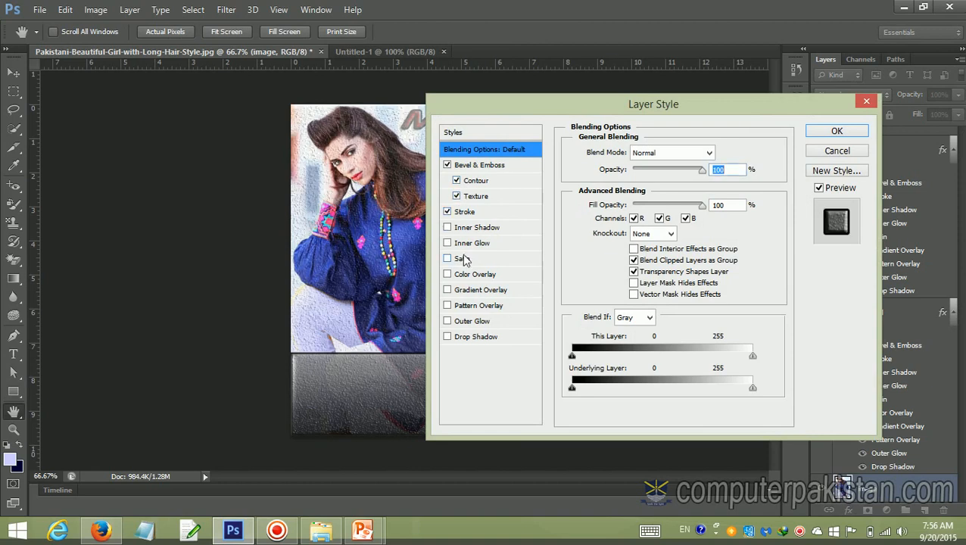
pyautogui.click(447, 227)
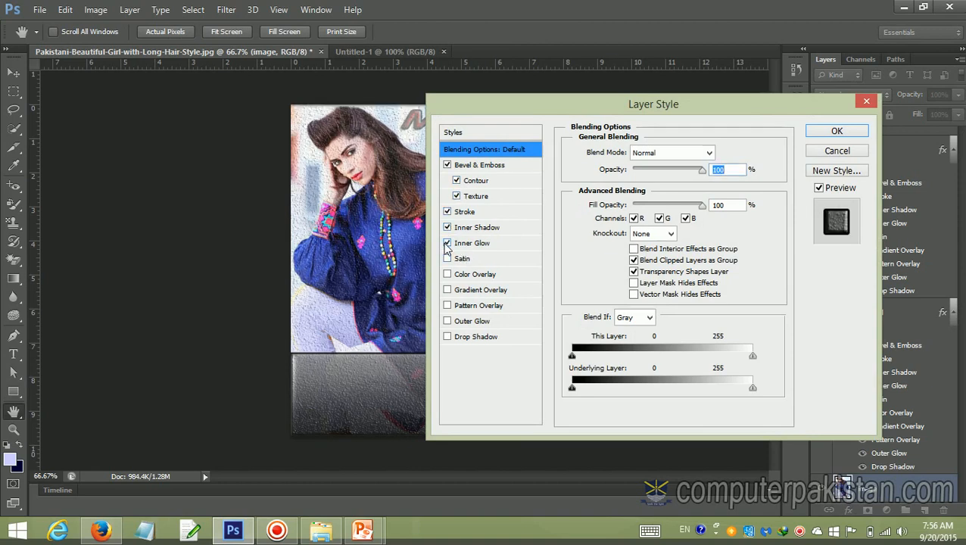
# - Turn on Satin, Gradient Overlay, Pattern Overlay, Outer Glow and Drop Shadow for the image layer, leaving Color Overlay off
pyautogui.click(447, 258)
pyautogui.click(448, 274)
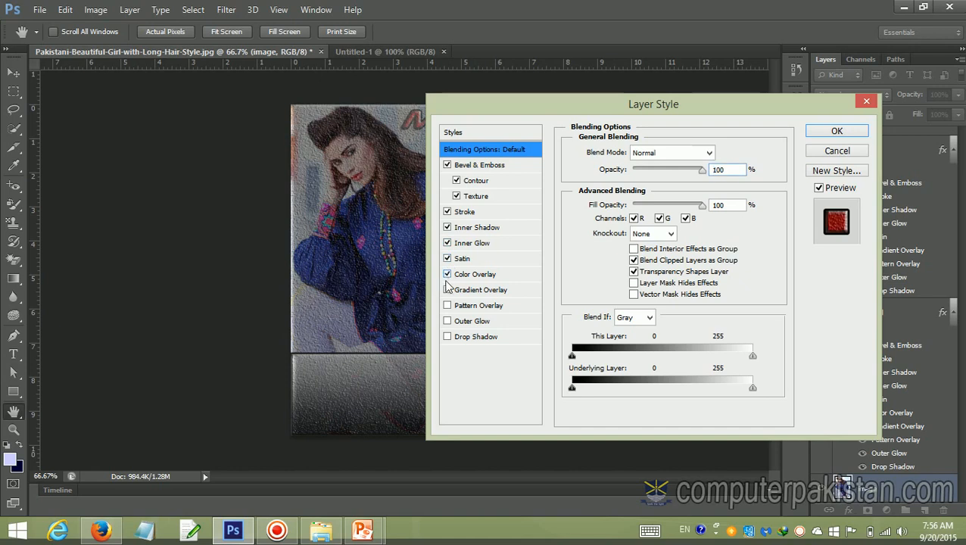
pyautogui.click(448, 274)
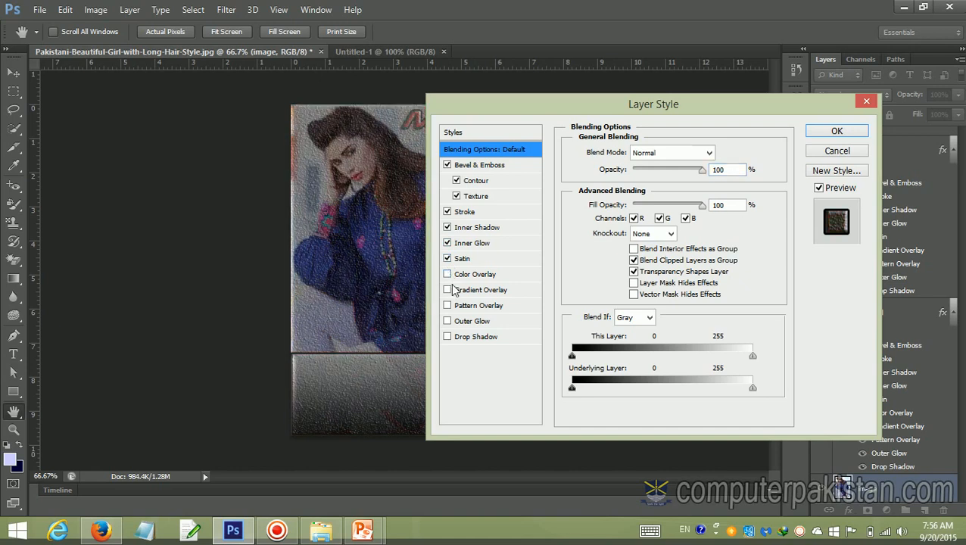
pyautogui.click(447, 290)
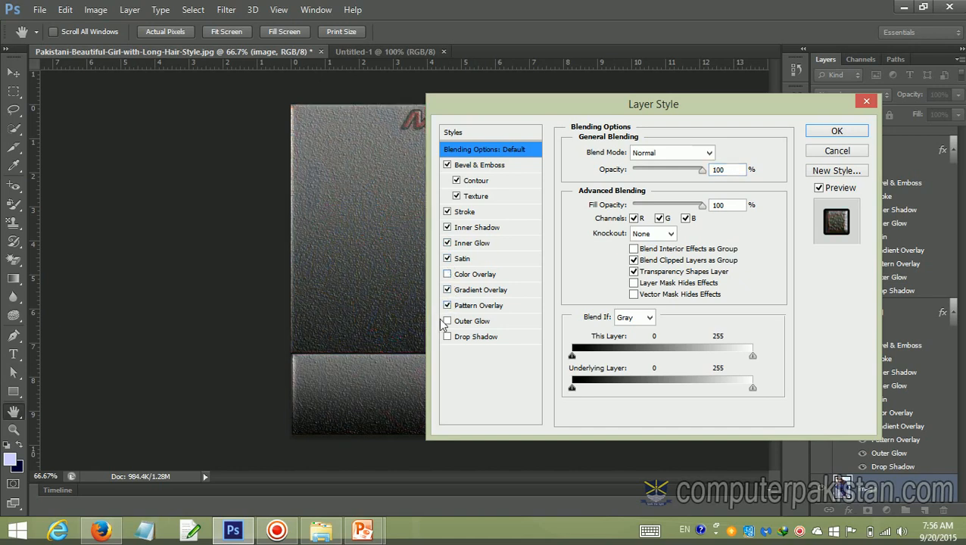
pyautogui.click(447, 321)
pyautogui.click(447, 337)
# - Turn off Gradient Overlay and Pattern Overlay for the image layer after comparing their effect, and apply the layer style
pyautogui.click(448, 291)
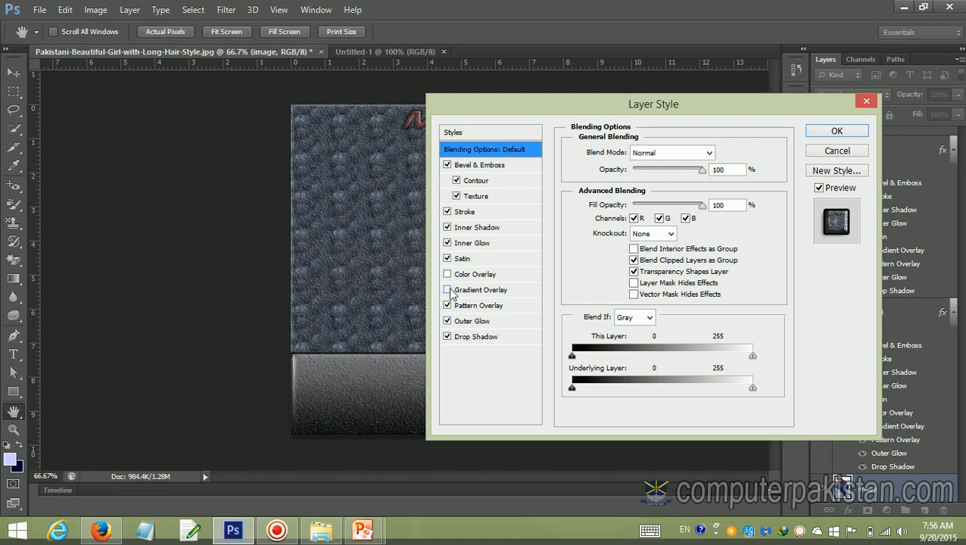
pyautogui.click(447, 305)
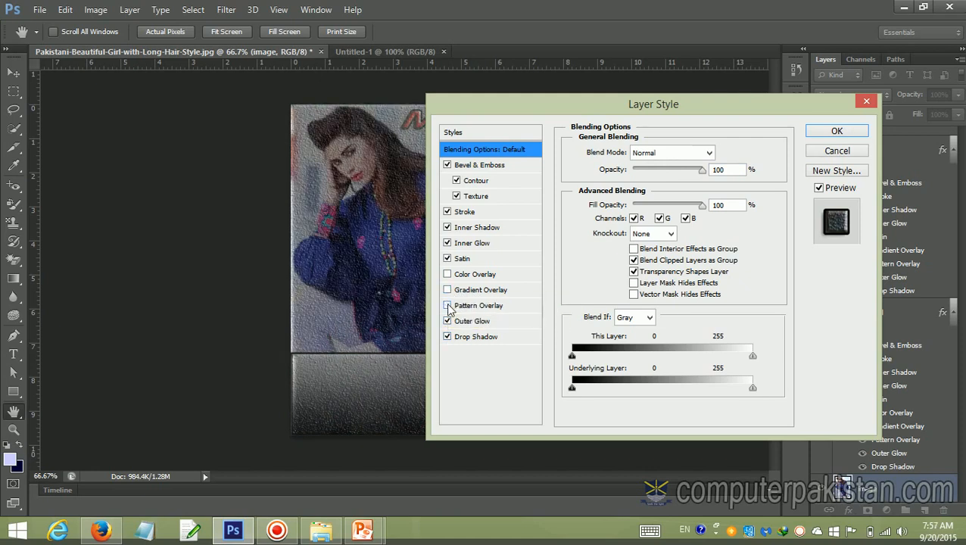
pyautogui.click(447, 290)
pyautogui.click(448, 291)
pyautogui.click(447, 305)
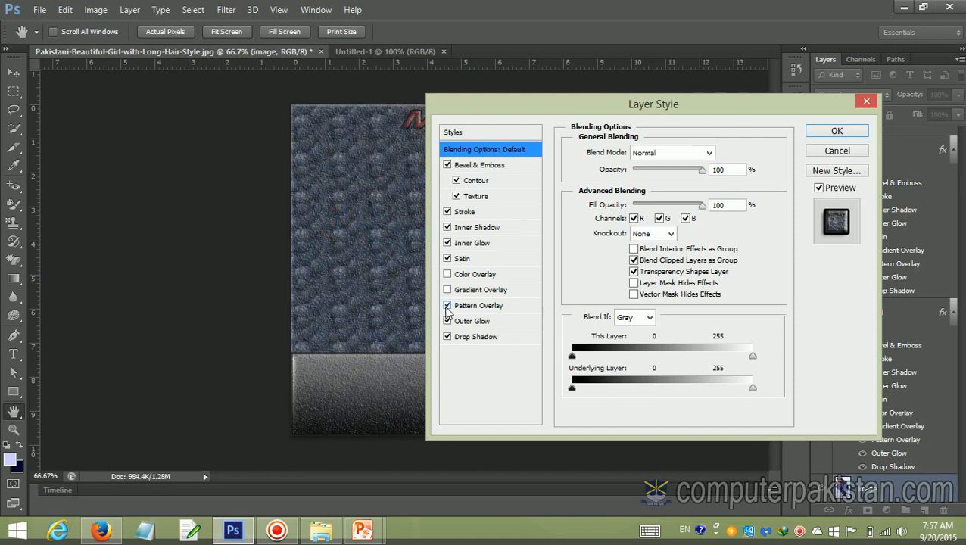
pyautogui.click(448, 305)
pyautogui.click(836, 132)
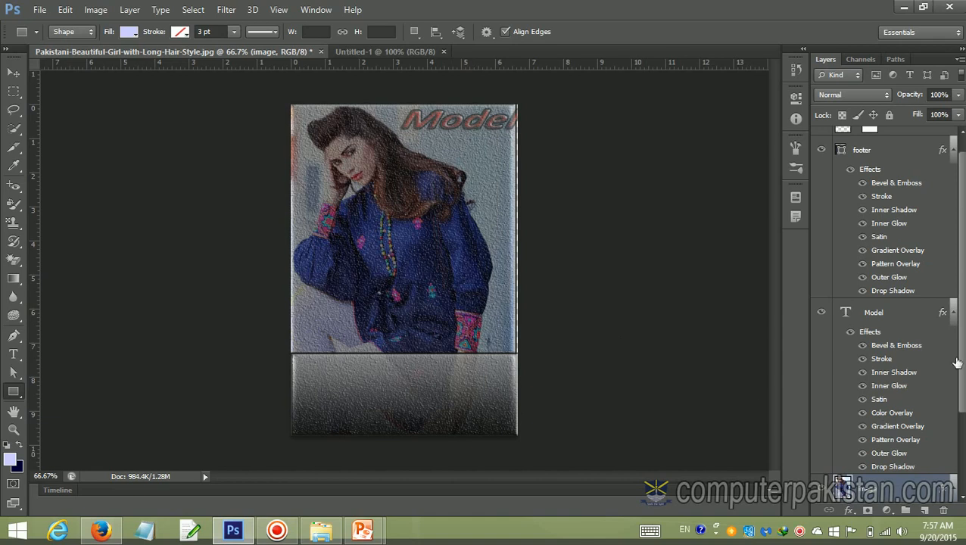
# - Review the Model text layer's blending options and enabled effects without changing them
pyautogui.scroll(-3, 961, 252)
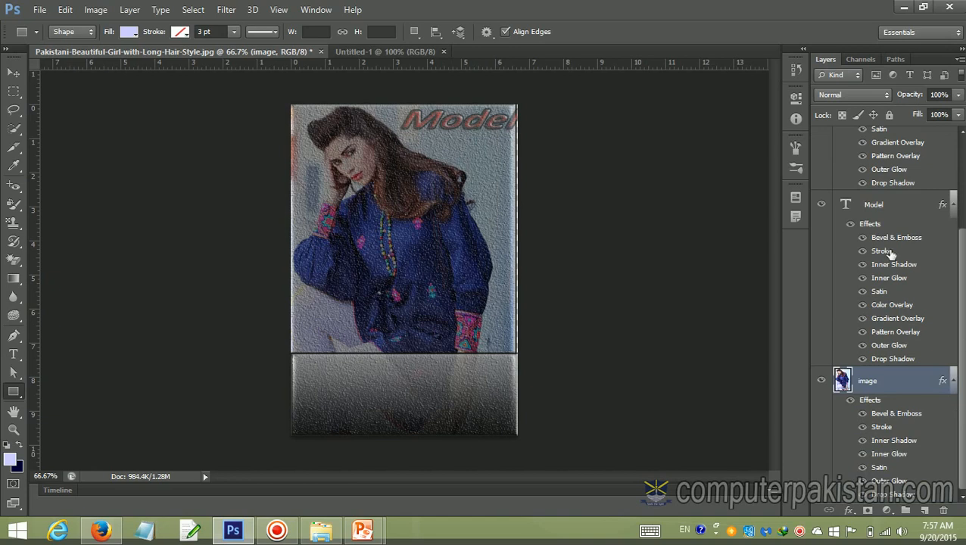
pyautogui.keyDown('ctrl'); pyautogui.click(903, 209); pyautogui.keyUp('ctrl')
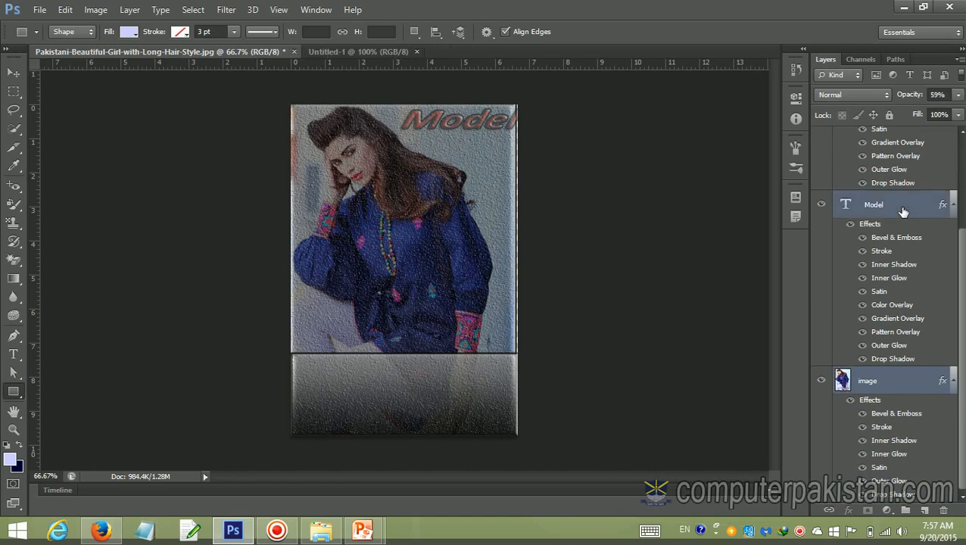
pyautogui.doubleClick(904, 209)
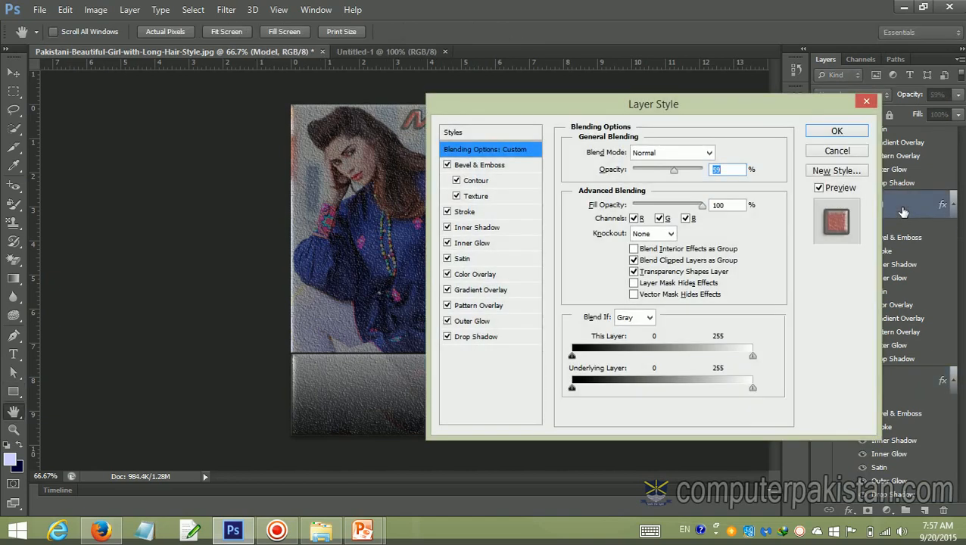
pyautogui.click(838, 151)
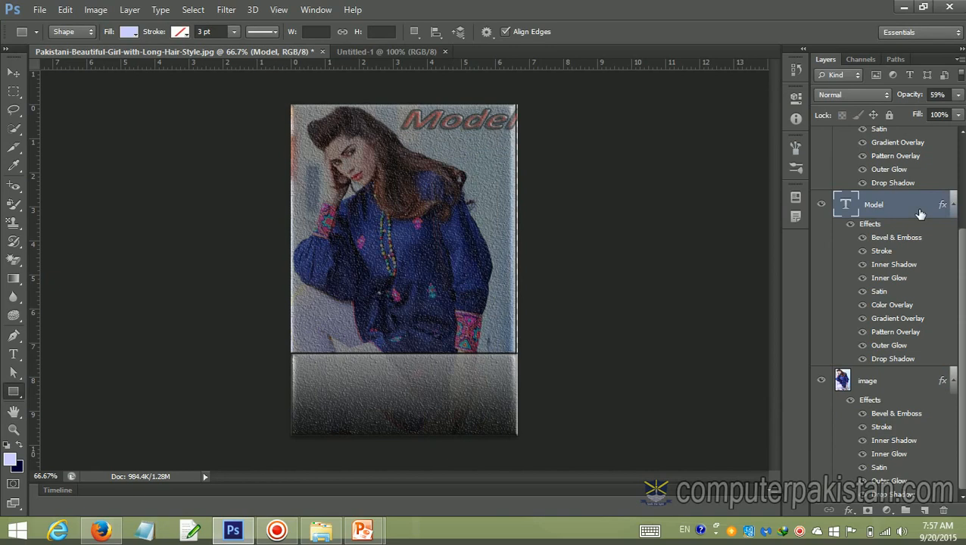
# - Duplicate the Model text layer within the same document as Model copy
pyautogui.rightClick(920, 214)
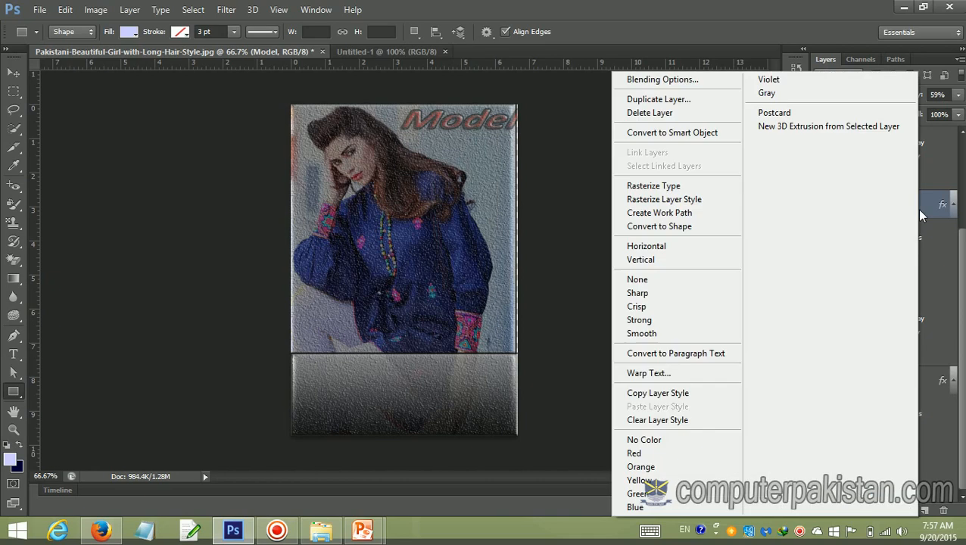
pyautogui.click(658, 104)
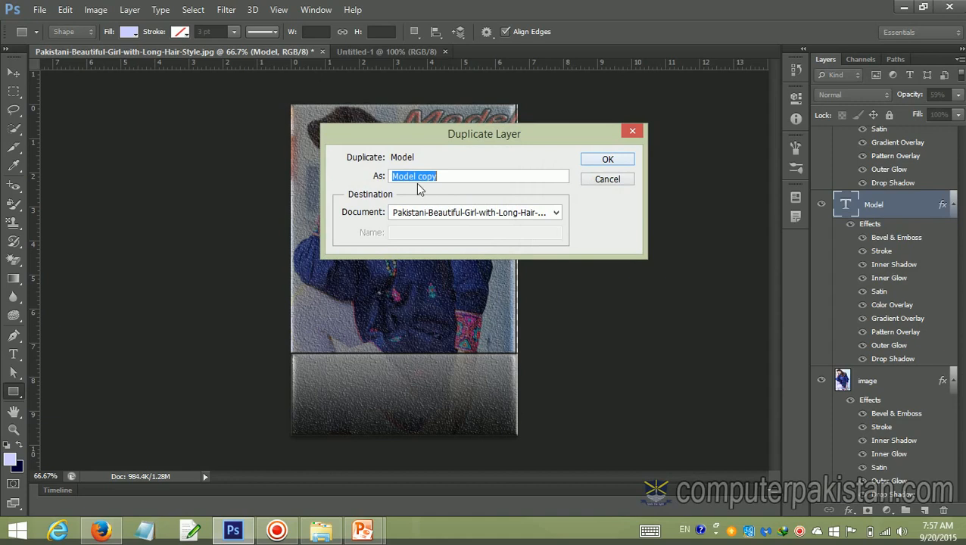
pyautogui.click(608, 160)
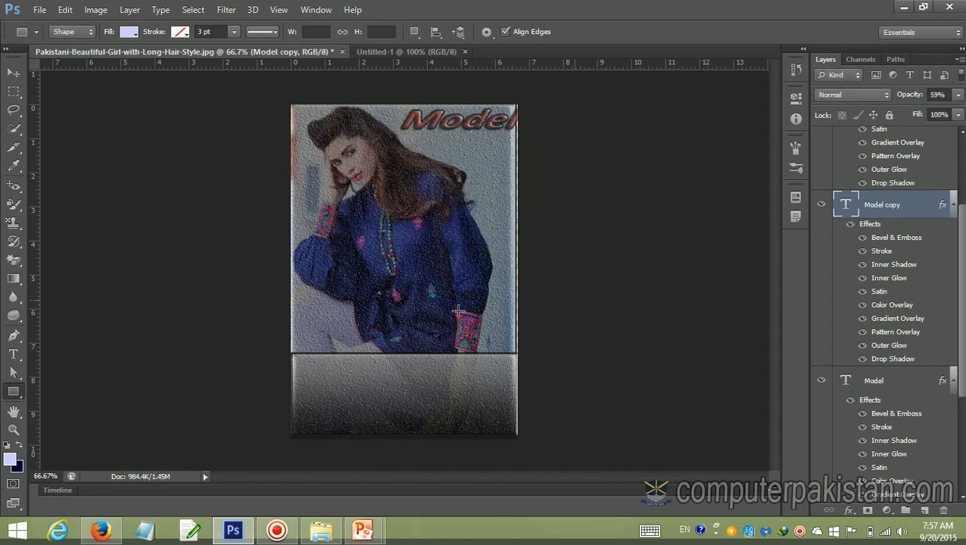
# - Move the Model copy text just below the original heading and set its layer opacity to 100%
pyautogui.click(10, 76)
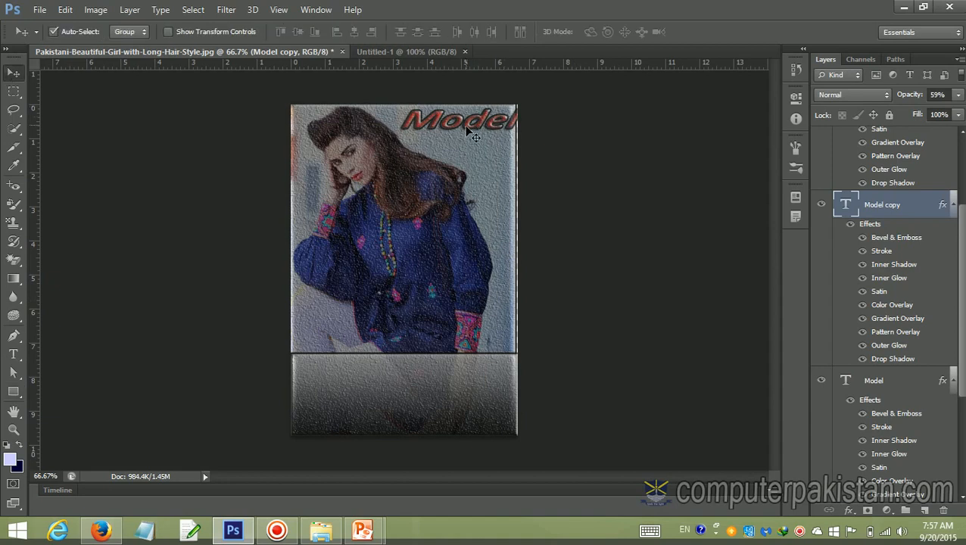
pyautogui.moveTo(469, 127); pyautogui.dragTo(466, 159)
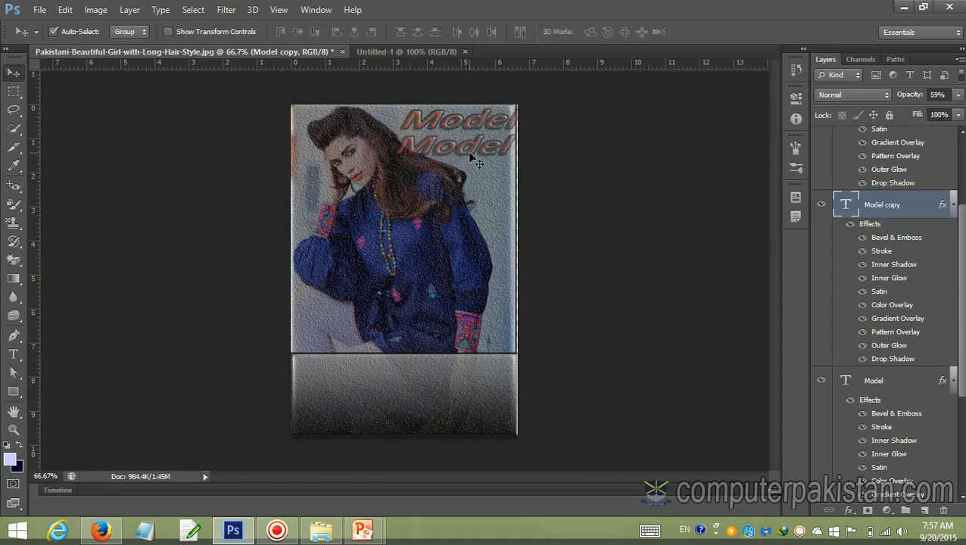
pyautogui.click(959, 95)
pyautogui.moveTo(930, 110); pyautogui.dragTo(960, 110)
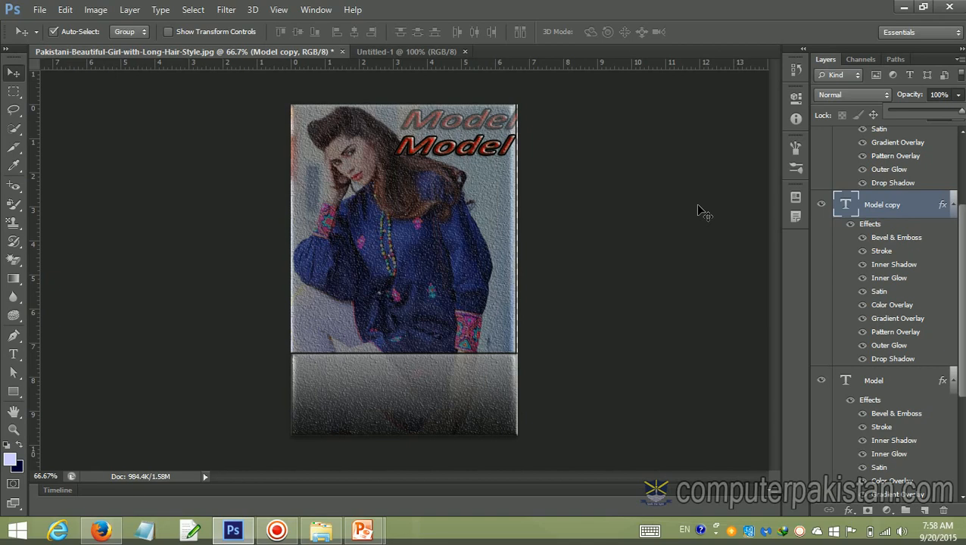
pyautogui.rightClick(912, 203)
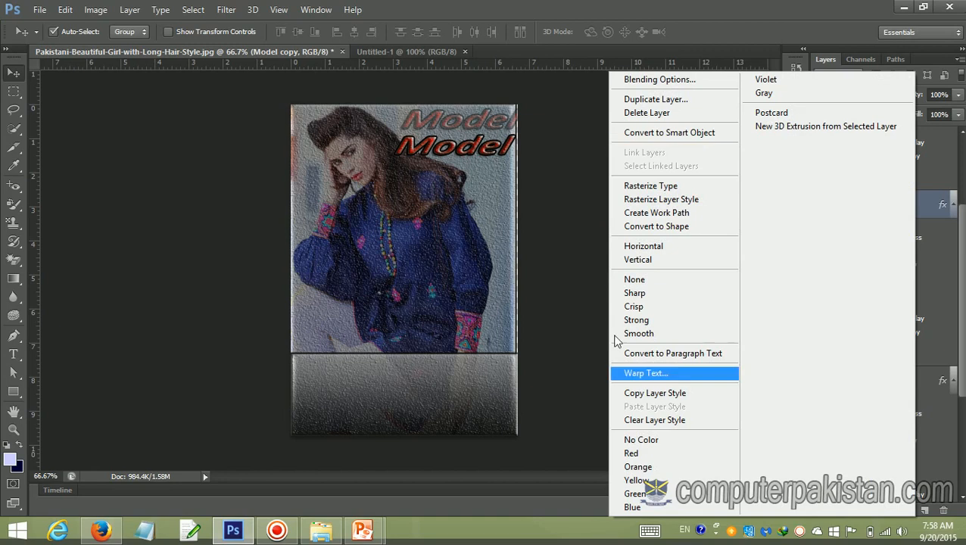
pyautogui.click(586, 215)
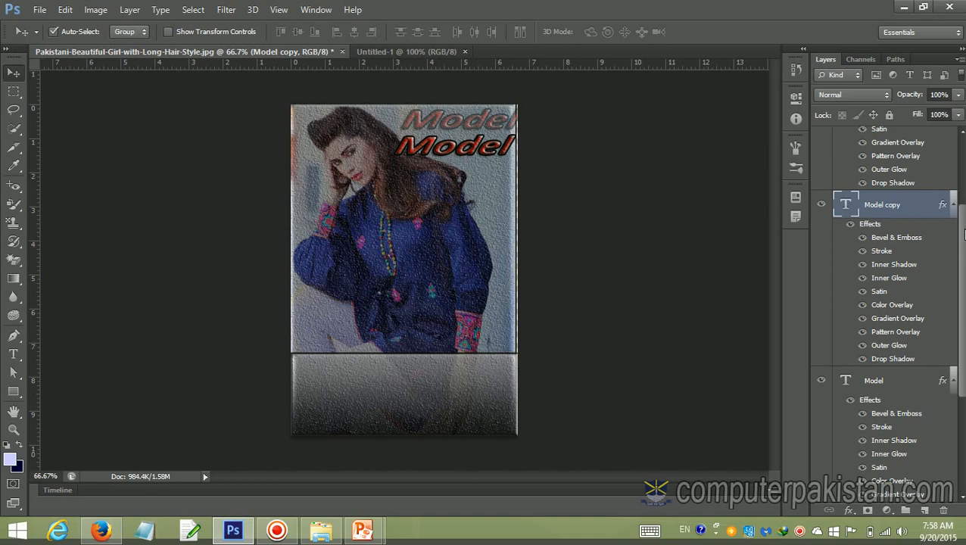
# - Group the footer, Model copy, Model and image layers, leaving the blank layer outside the group
pyautogui.scroll(5, 893, 212)
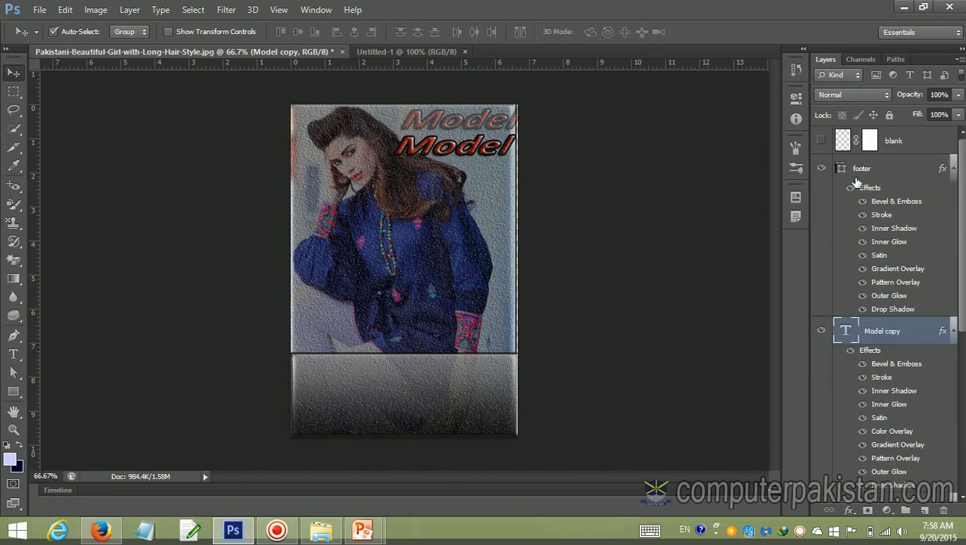
pyautogui.keyDown('ctrl'); pyautogui.click(857, 180); pyautogui.keyUp('ctrl')
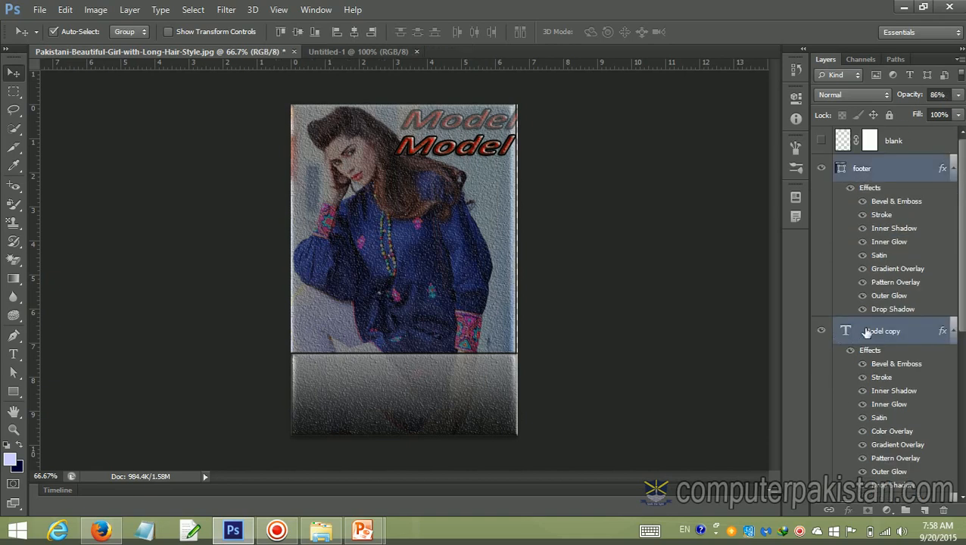
pyautogui.scroll(-4, 958, 238)
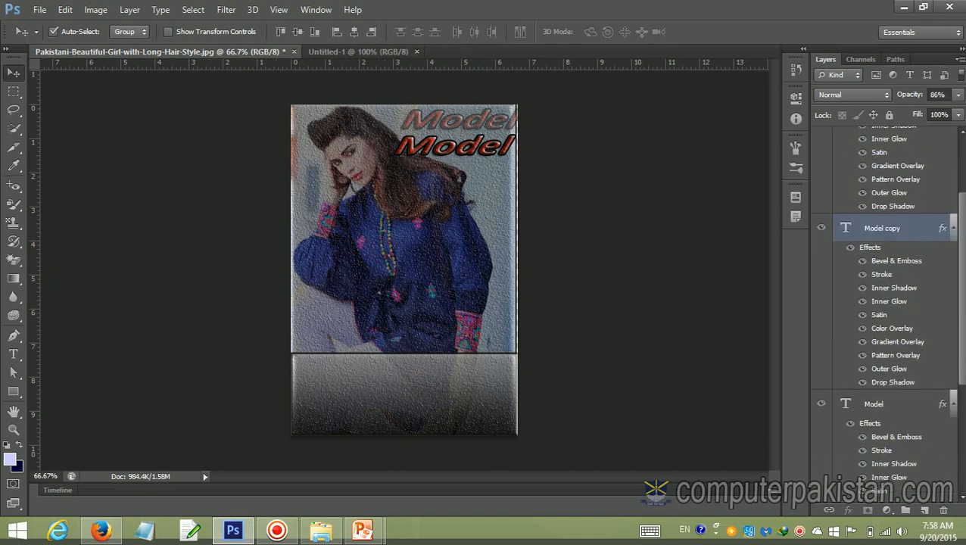
pyautogui.keyDown('ctrl'); pyautogui.click(871, 400); pyautogui.keyUp('ctrl')
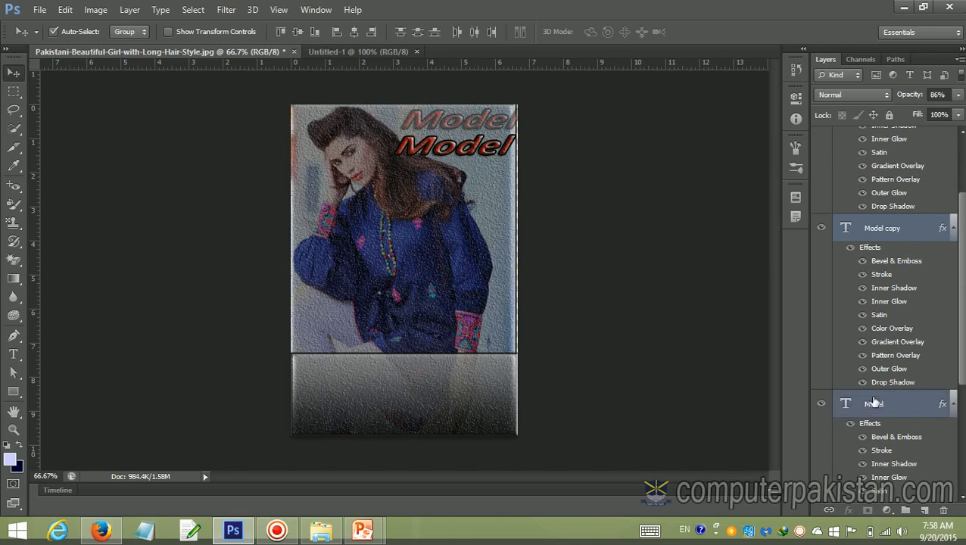
pyautogui.moveTo(963, 297); pyautogui.dragTo(964, 401)
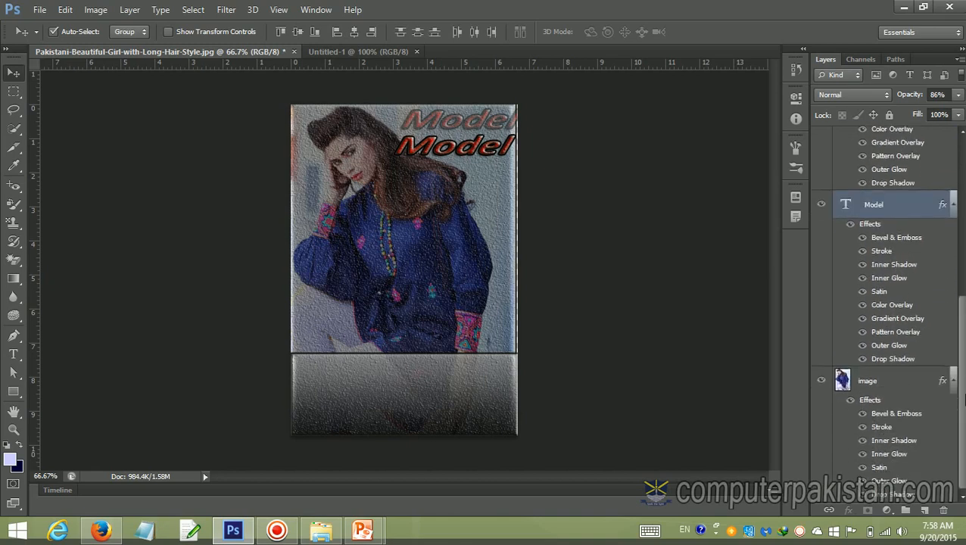
pyautogui.keyDown('ctrl'); pyautogui.click(889, 386); pyautogui.keyUp('ctrl')
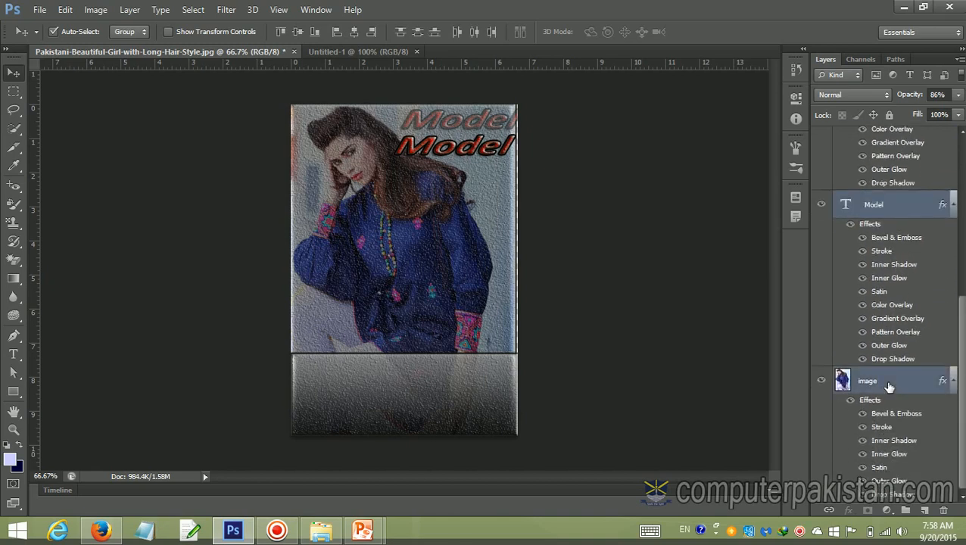
pyautogui.rightClick(853, 211)
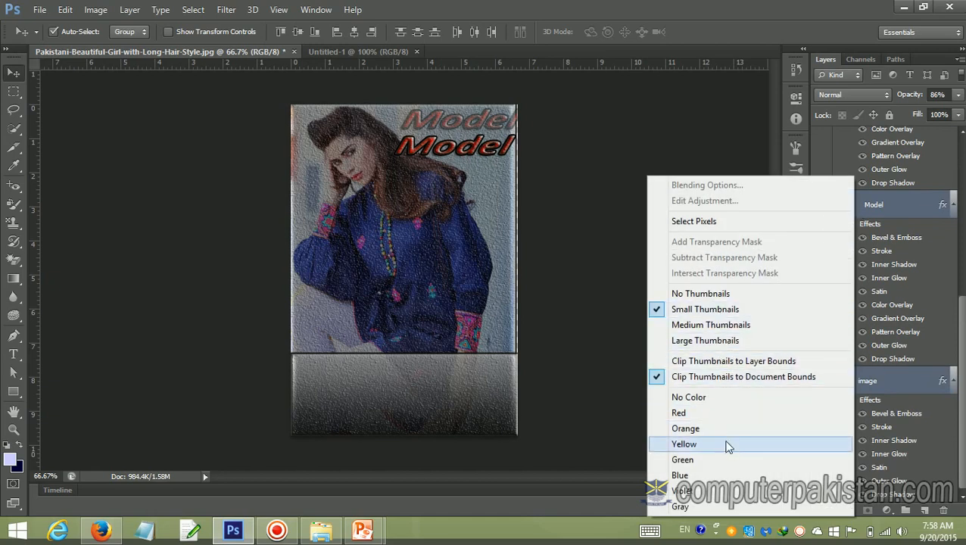
pyautogui.click(622, 346)
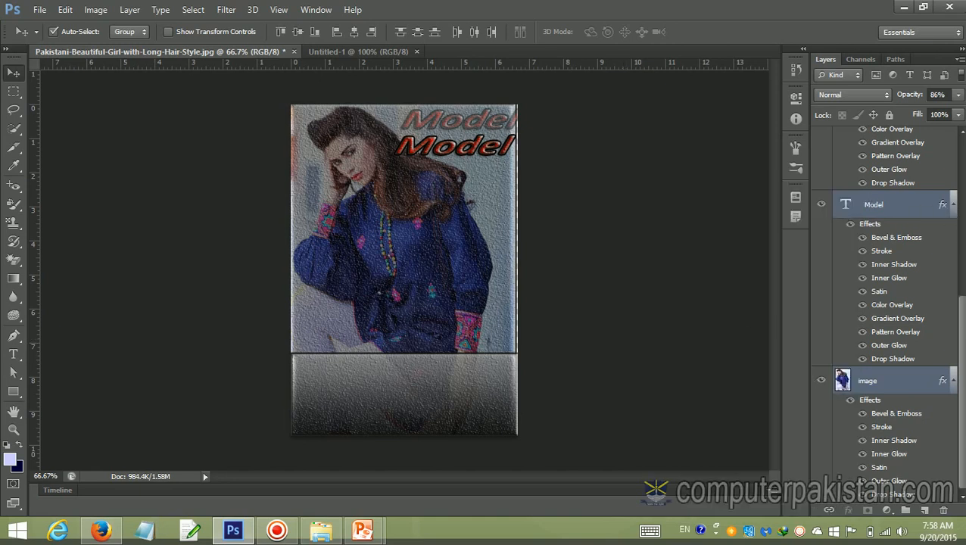
pyautogui.scroll(5, 964, 371)
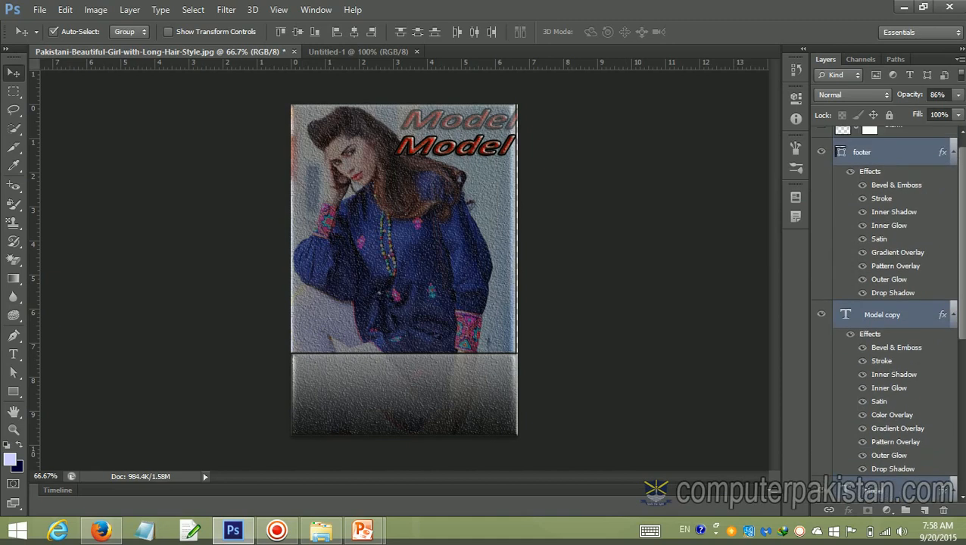
pyautogui.click(127, 10)
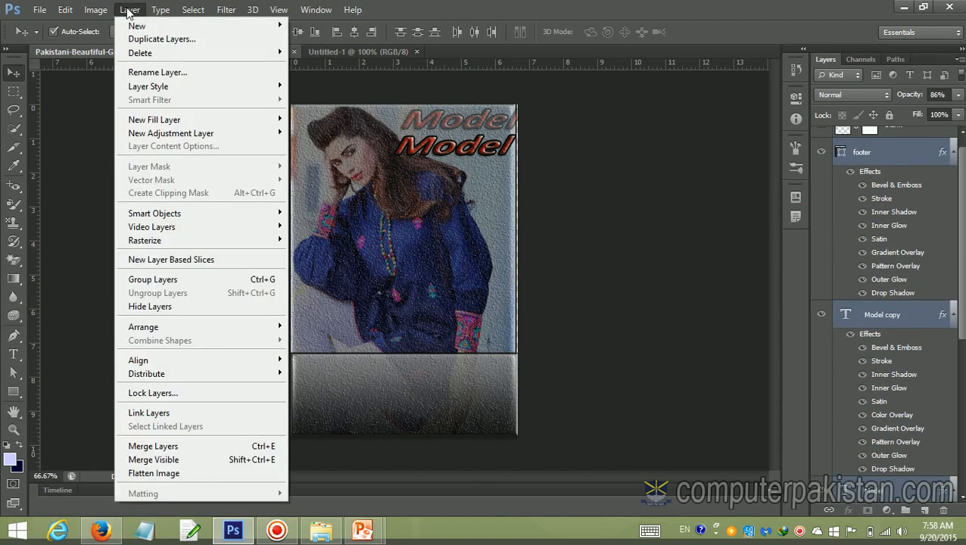
pyautogui.click(174, 280)
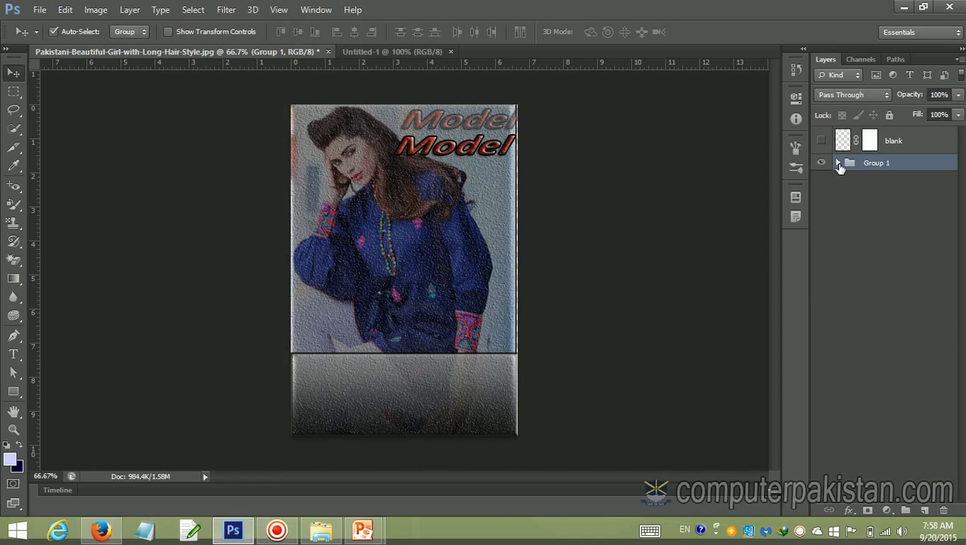
# - Expand Group 1 to show its layers and clear the selection outline around the lower Model text
pyautogui.click(838, 163)
pyautogui.click(838, 164)
pyautogui.click(838, 163)
pyautogui.moveTo(848, 188); pyautogui.dragTo(858, 349)
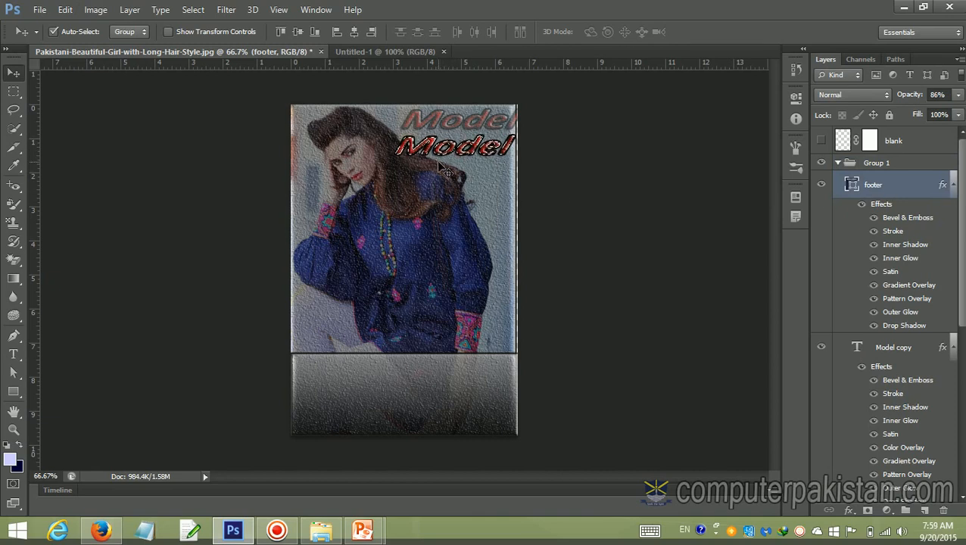
pyautogui.click(14, 91)
pyautogui.hotkey('ctrl', 'd')
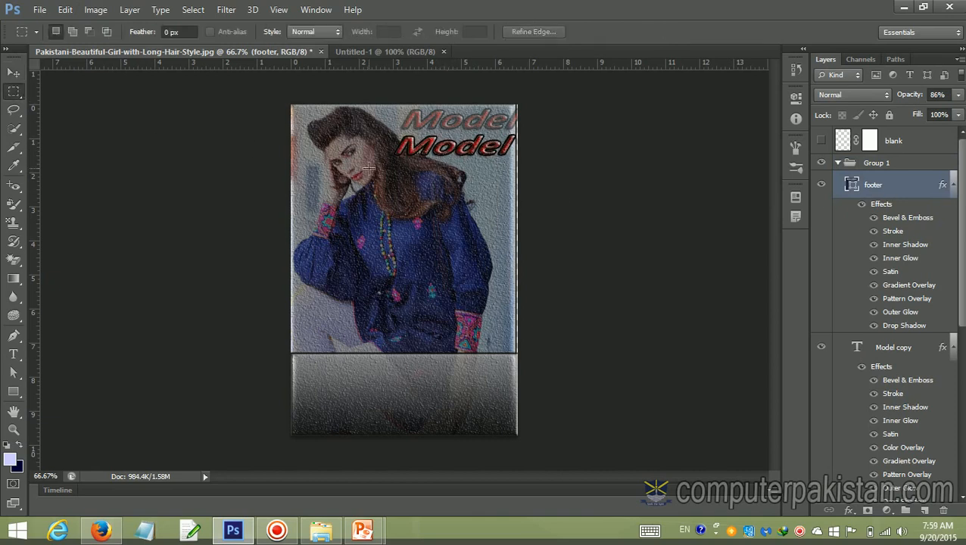
# - Merge the footer, Model copy, Model and image layers inside Group 1 into a single layer
pyautogui.click(918, 349)
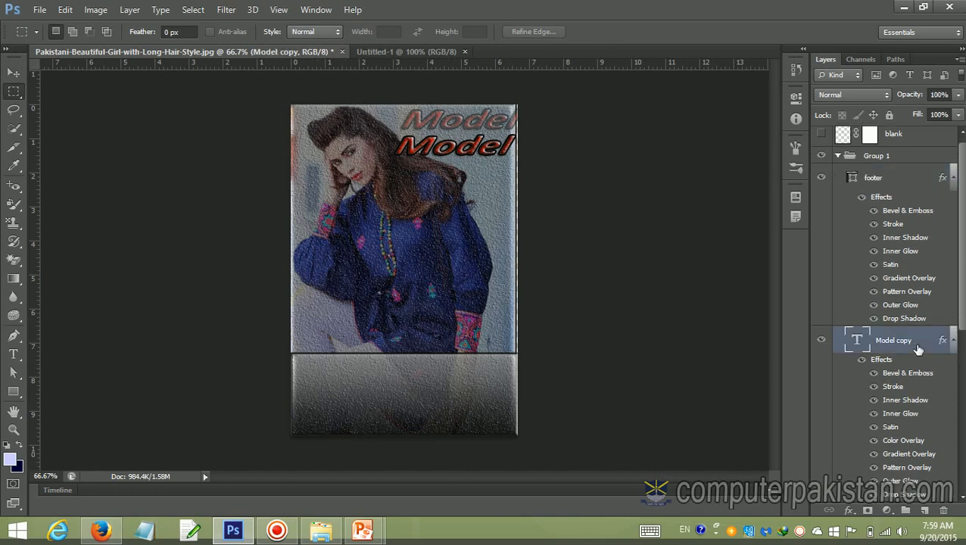
pyautogui.keyDown('ctrl'); pyautogui.click(910, 185); pyautogui.keyUp('ctrl')
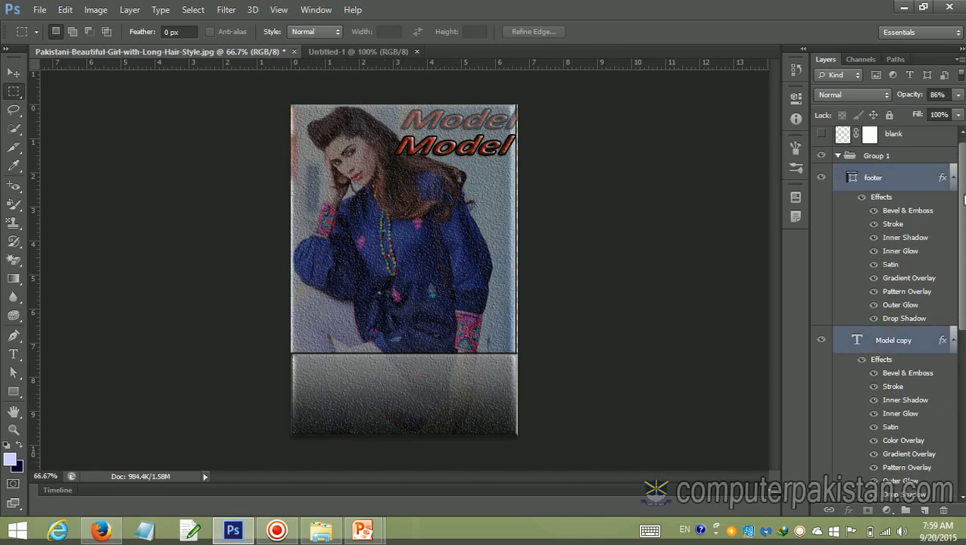
pyautogui.moveTo(961, 201); pyautogui.dragTo(961, 276)
pyautogui.scroll(-2, 908, 329)
pyautogui.keyDown('ctrl'); pyautogui.click(891, 319); pyautogui.keyUp('ctrl')
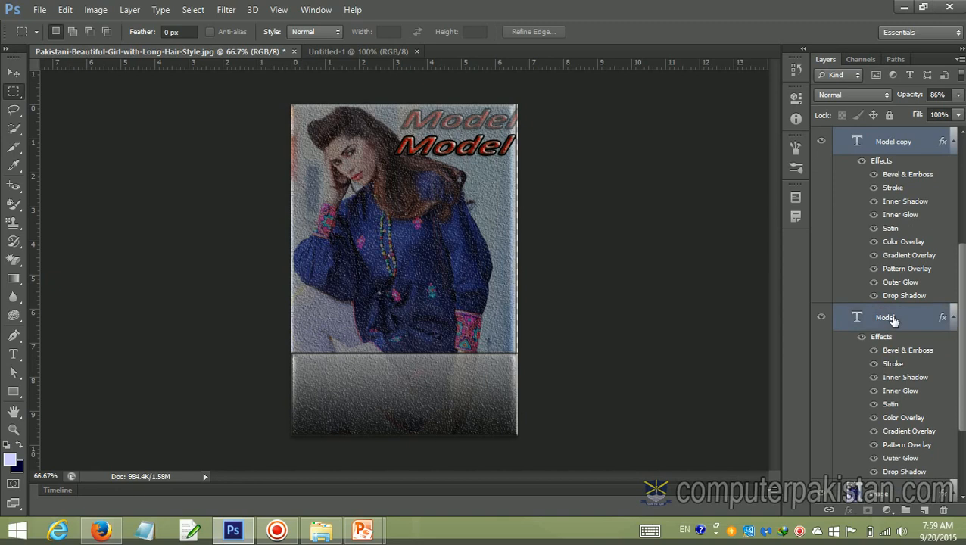
pyautogui.moveTo(963, 369); pyautogui.dragTo(963, 414)
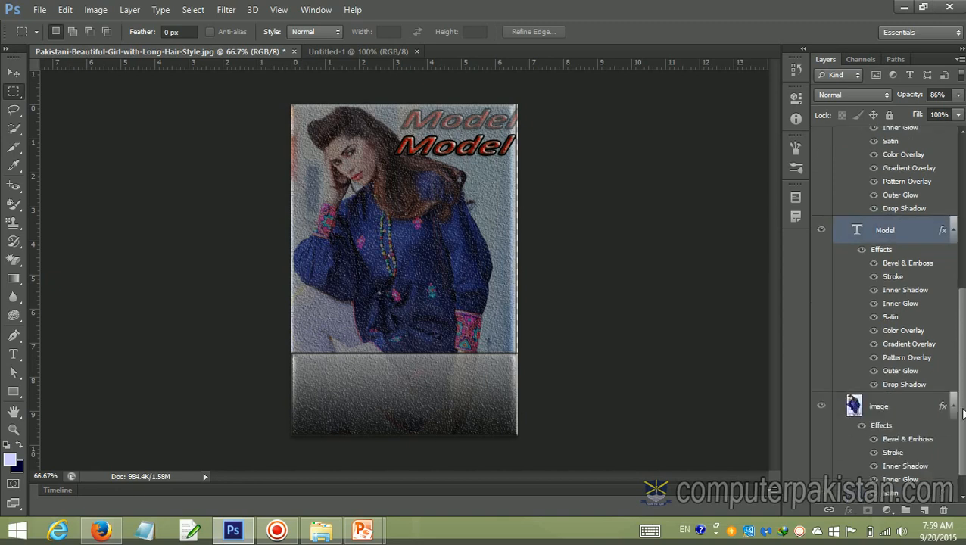
pyautogui.keyDown('ctrl'); pyautogui.click(896, 407); pyautogui.keyUp('ctrl')
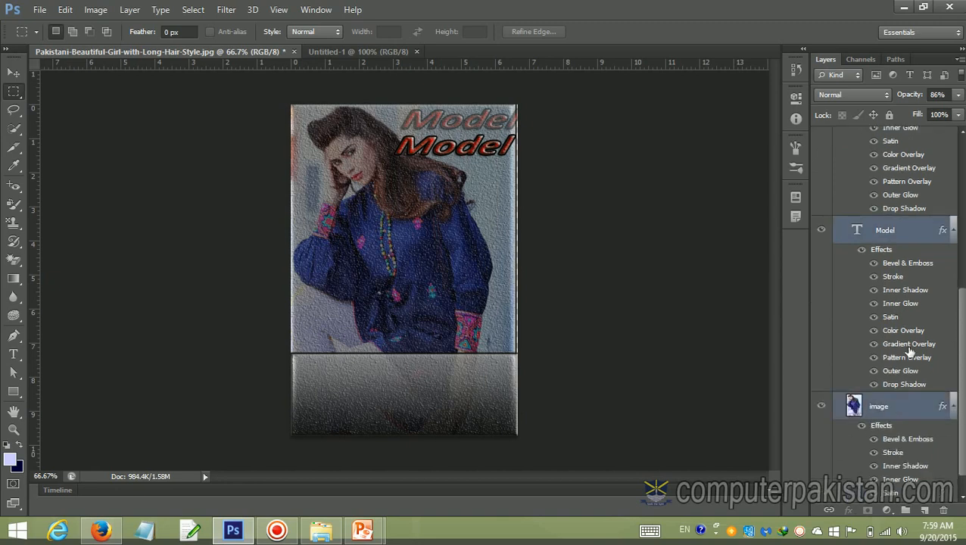
pyautogui.moveTo(964, 367); pyautogui.dragTo(964, 217)
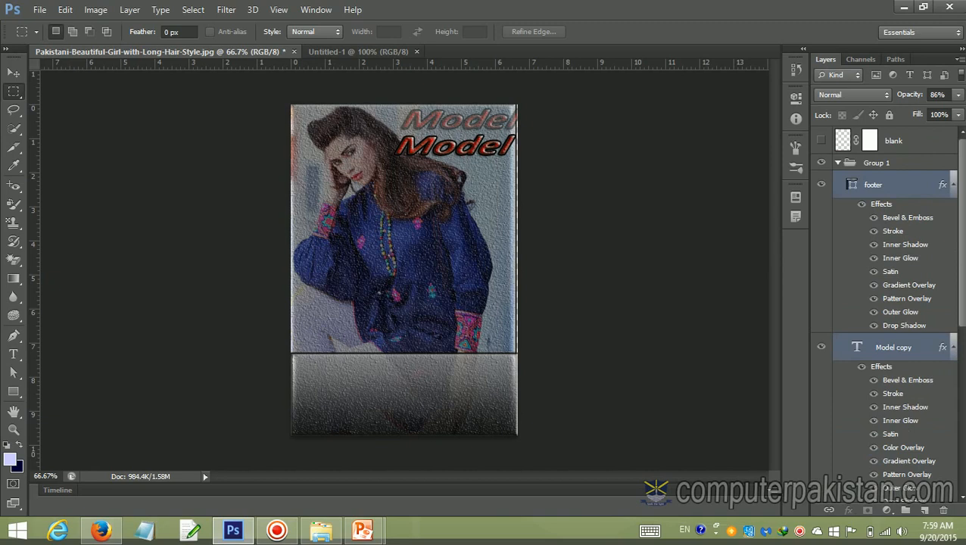
pyautogui.click(121, 12)
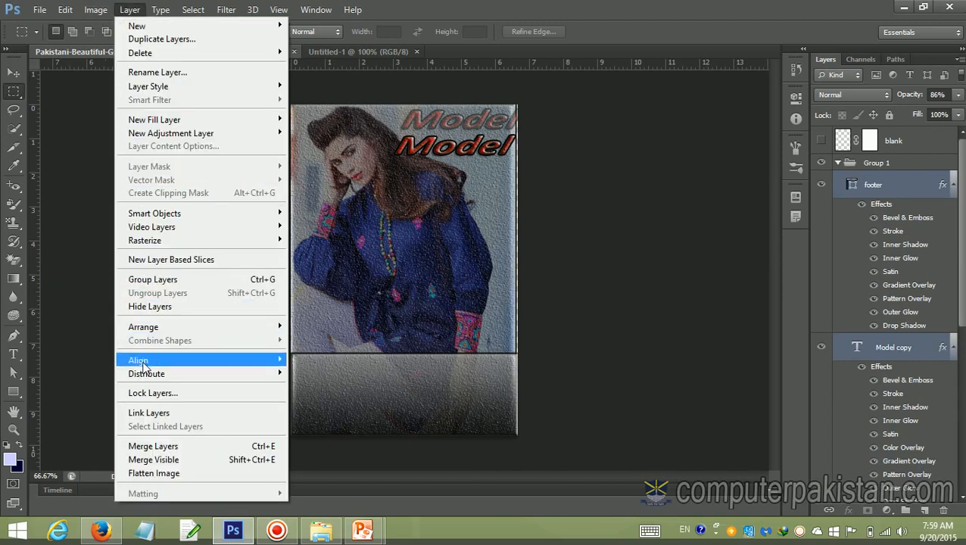
pyautogui.click(163, 449)
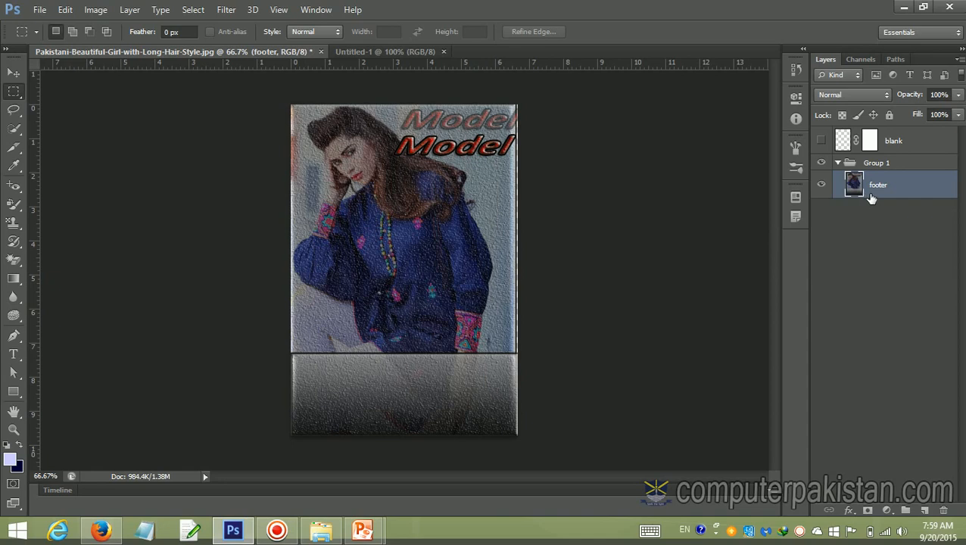
# - Create a new empty group above Group 1, and delete that new group
pyautogui.click(838, 163)
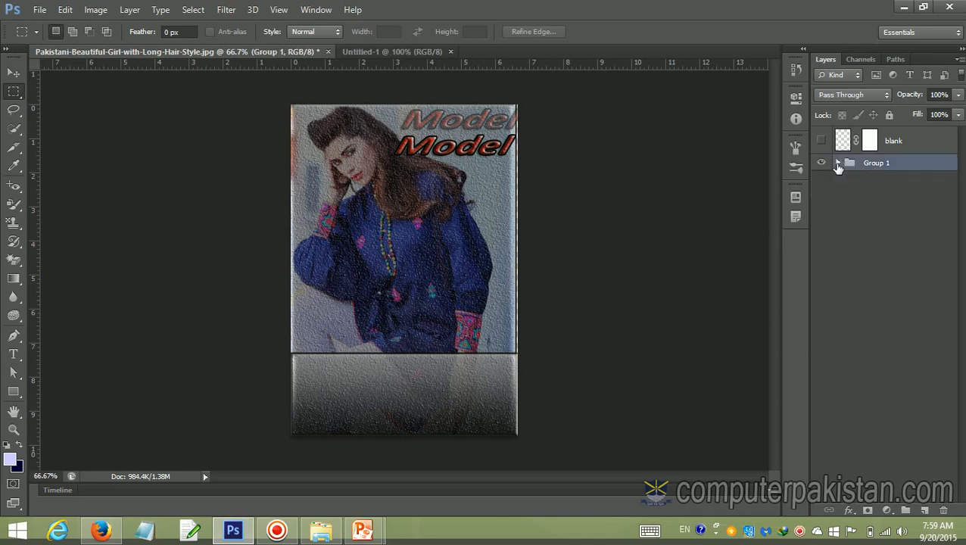
pyautogui.click(838, 163)
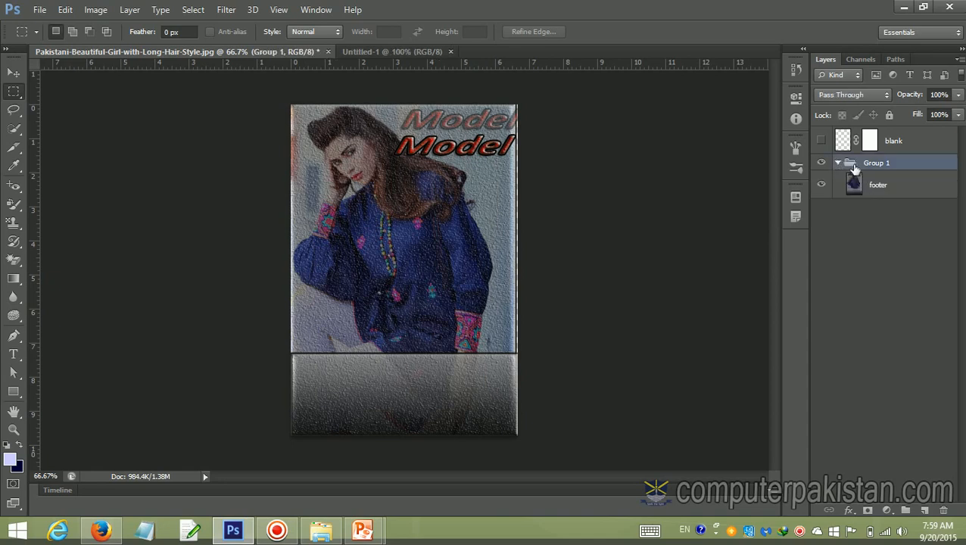
pyautogui.click(906, 510)
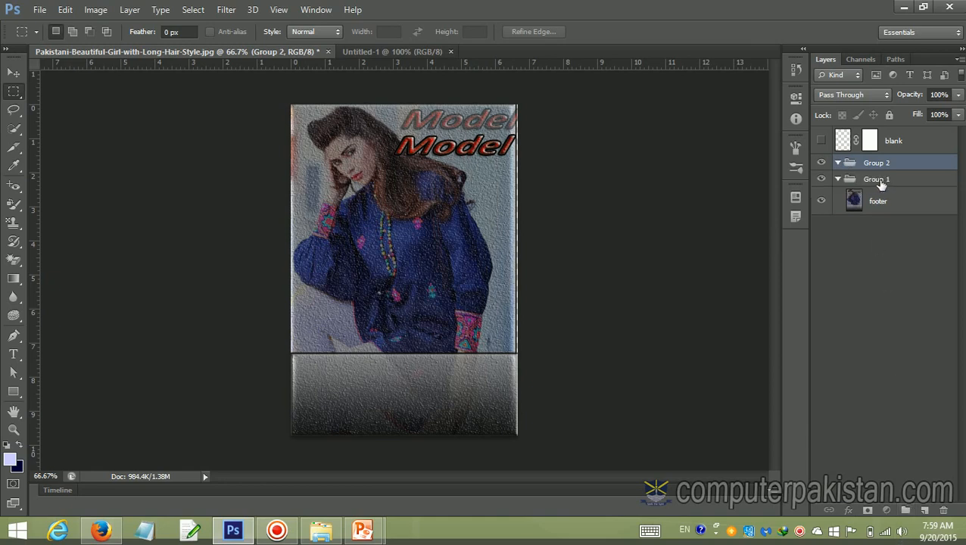
pyautogui.moveTo(880, 184); pyautogui.dragTo(951, 513)
pyautogui.click(905, 164)
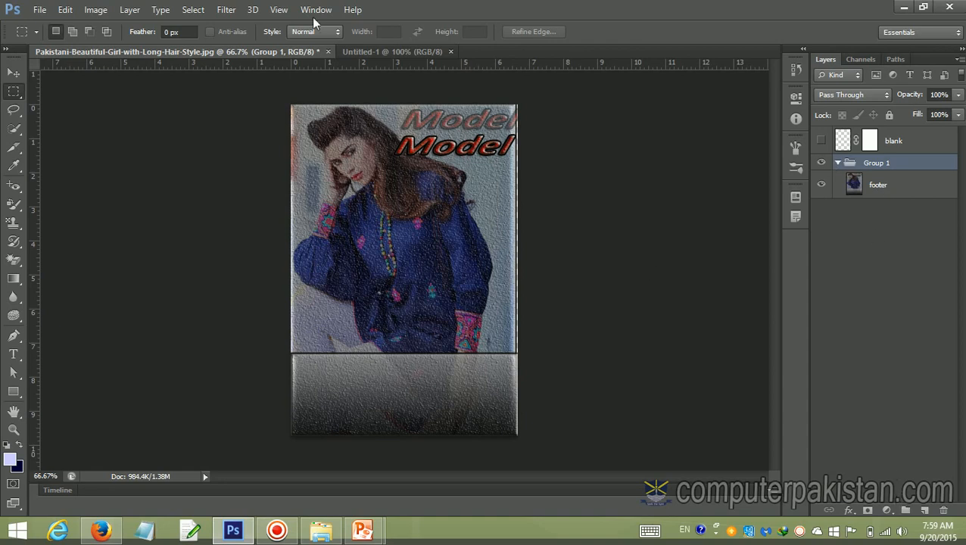
# - Ungroup Group 1 so that the merged footer layer stands on its own
pyautogui.click(126, 11)
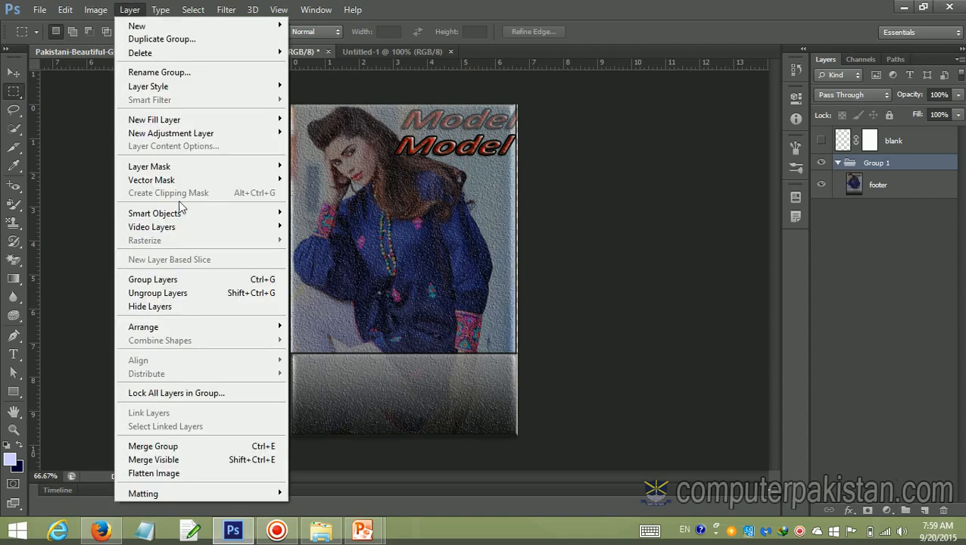
pyautogui.click(184, 295)
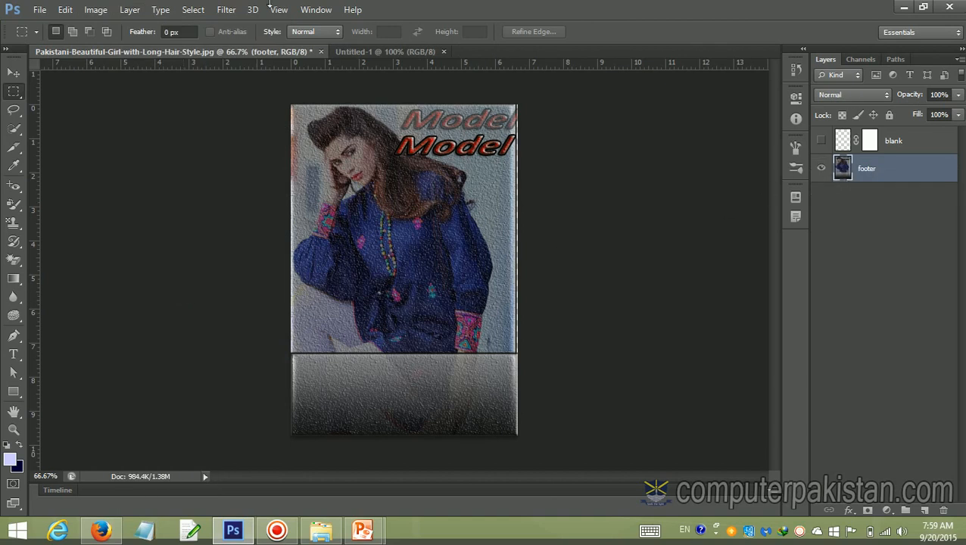
pyautogui.click(125, 12)
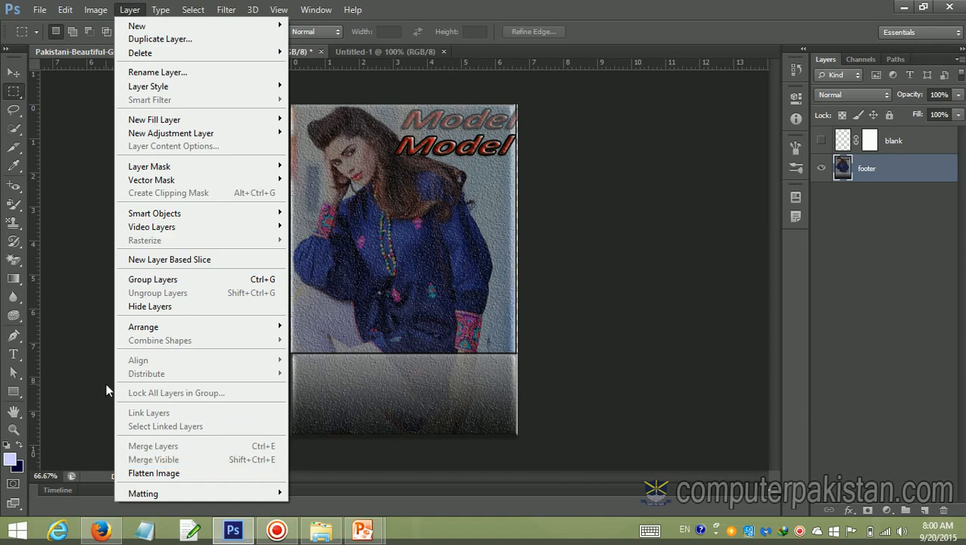
pyautogui.click(686, 385)
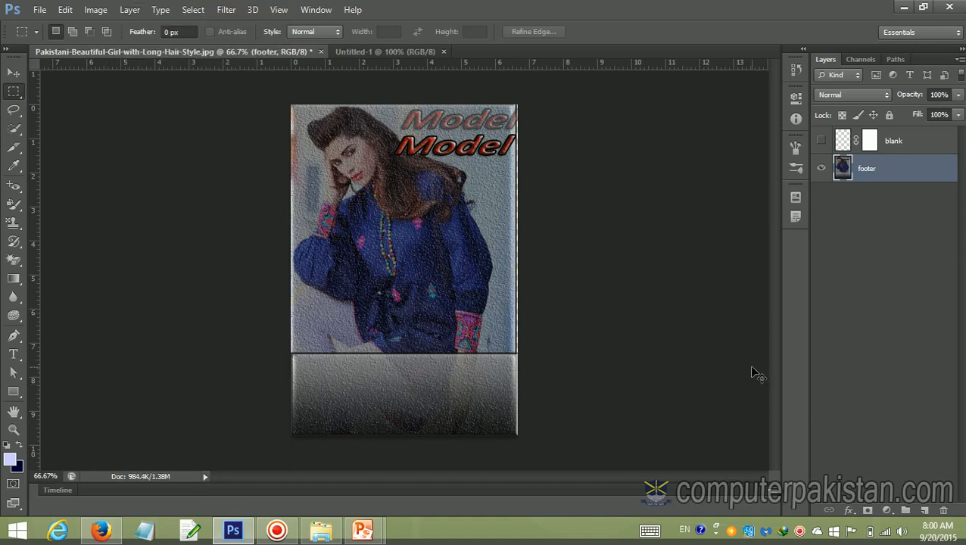
# - Undo the ungrouping, the layer merge and the original grouping, back to the separate ungrouped layers
pyautogui.hotkey('ctrl', 'alt', 'z')
pyautogui.hotkey('ctrl', 'alt', 'z')
pyautogui.hotkey('ctrl', 'alt', 'z')
pyautogui.hotkey('ctrl', 'alt', 'z')
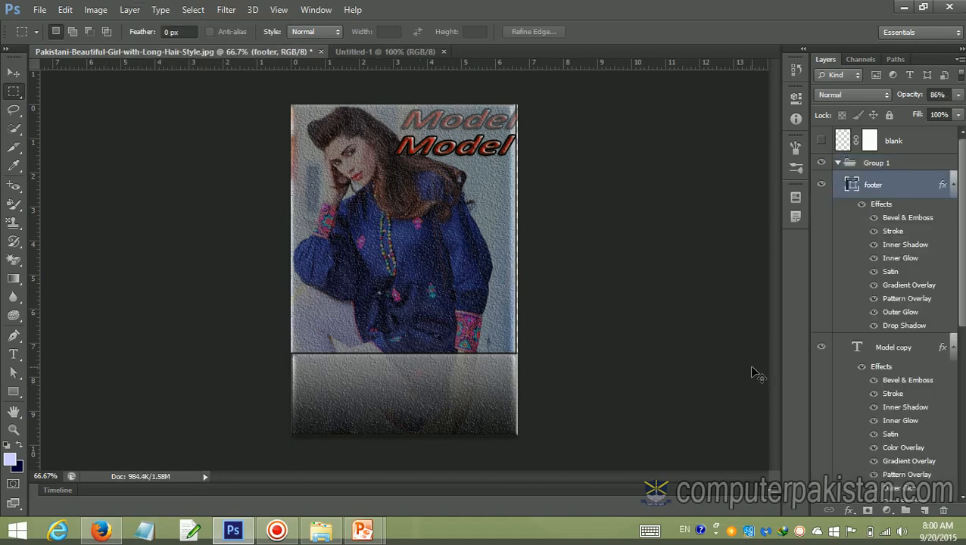
pyautogui.hotkey('ctrl', 'alt', 'z')
pyautogui.hotkey('ctrl', 'alt', 'z')
pyautogui.hotkey('ctrl', 'alt', 'z')
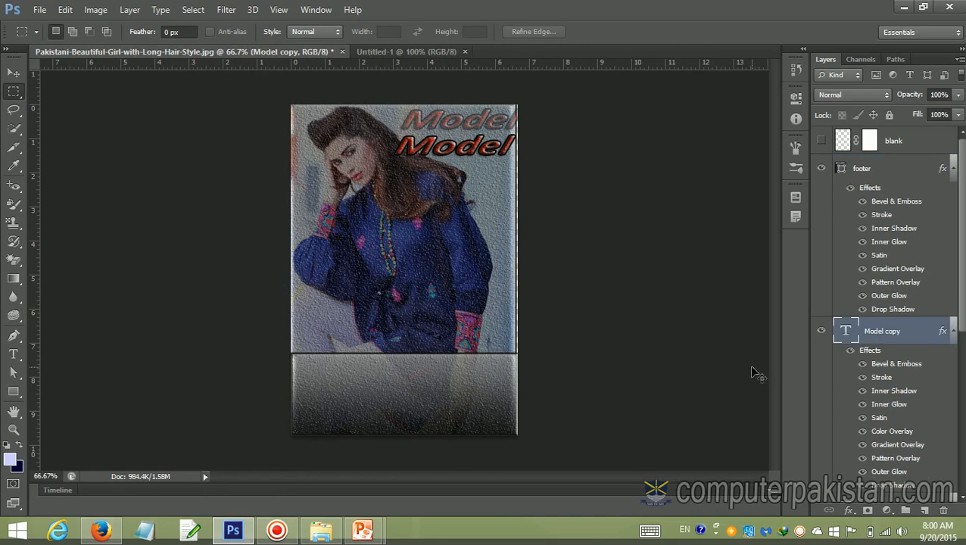
pyautogui.click(130, 10)
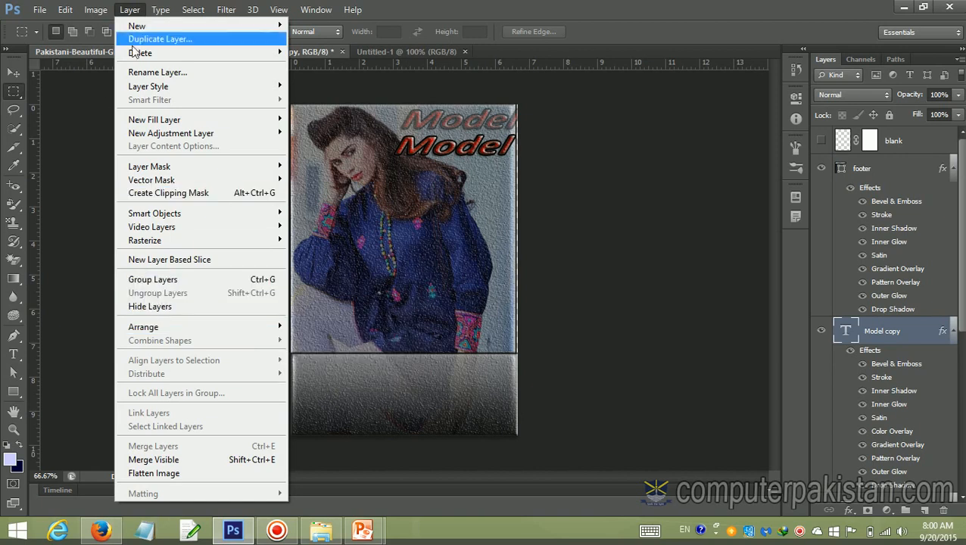
pyautogui.click(655, 276)
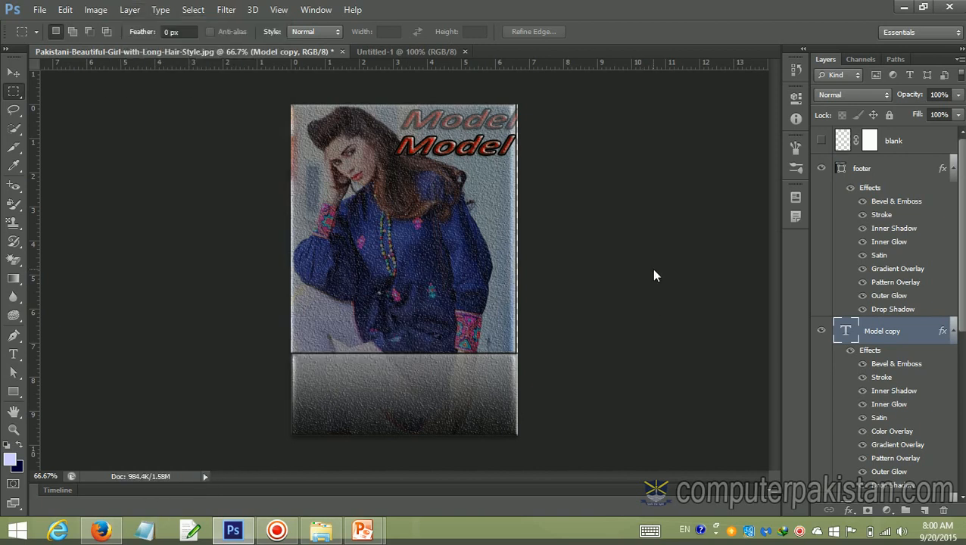
# - Draw a rectangle shape of about 144 by 125 px over the middle of the photo and fill it with green
pyautogui.click(13, 393)
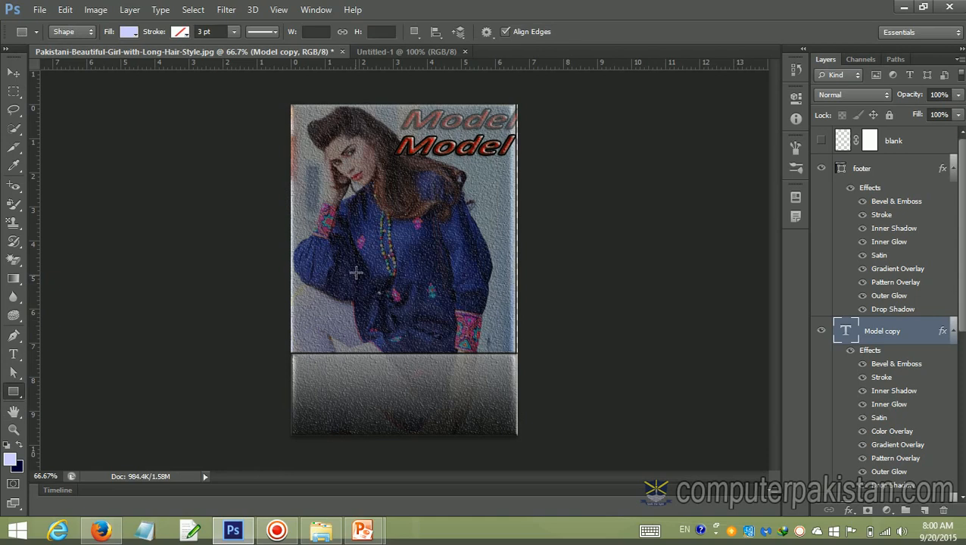
pyautogui.moveTo(351, 226); pyautogui.dragTo(419, 285)
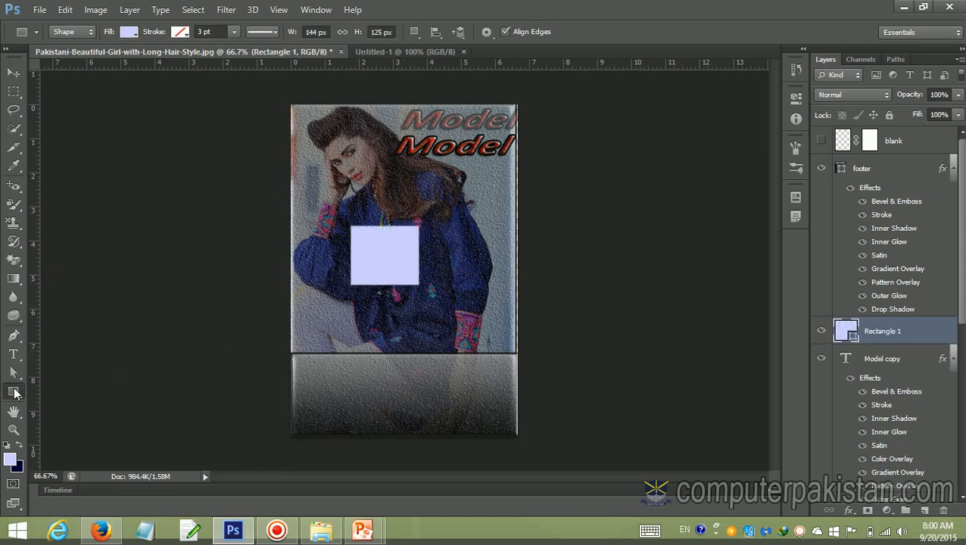
pyautogui.click(129, 32)
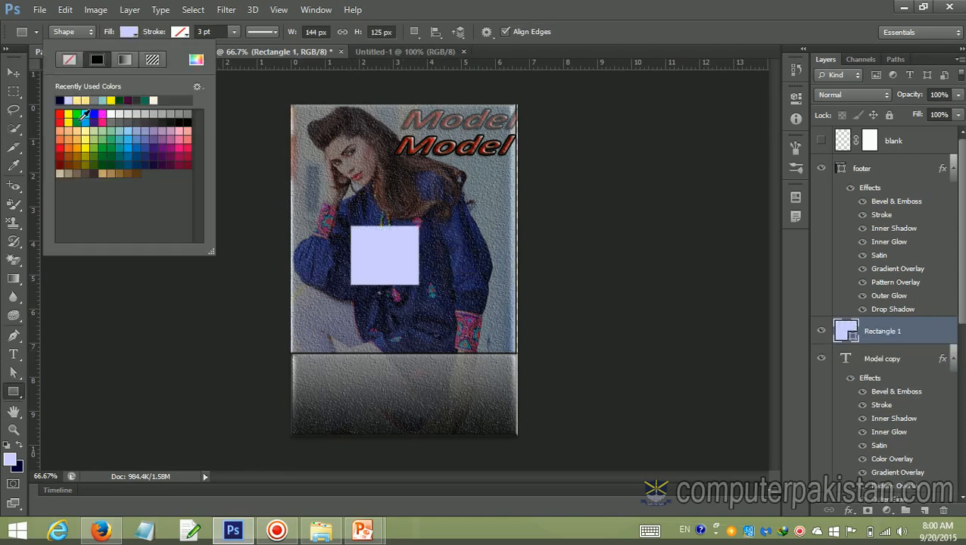
pyautogui.click(76, 114)
pyautogui.click(82, 369)
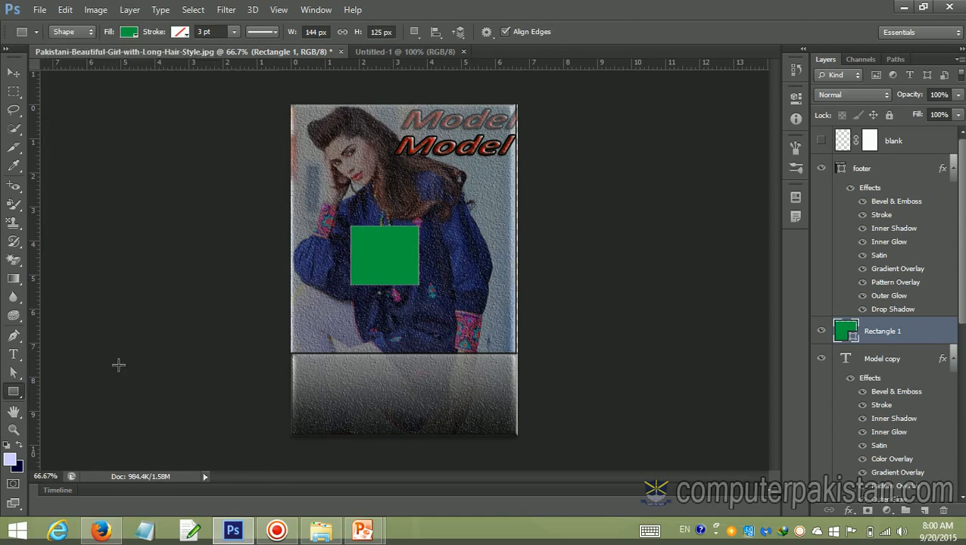
pyautogui.click(119, 364)
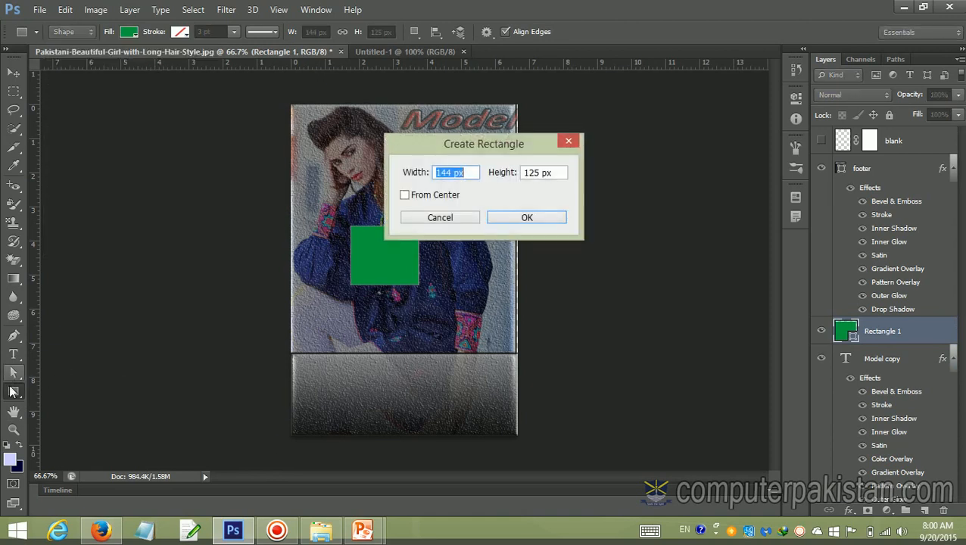
pyautogui.click(428, 219)
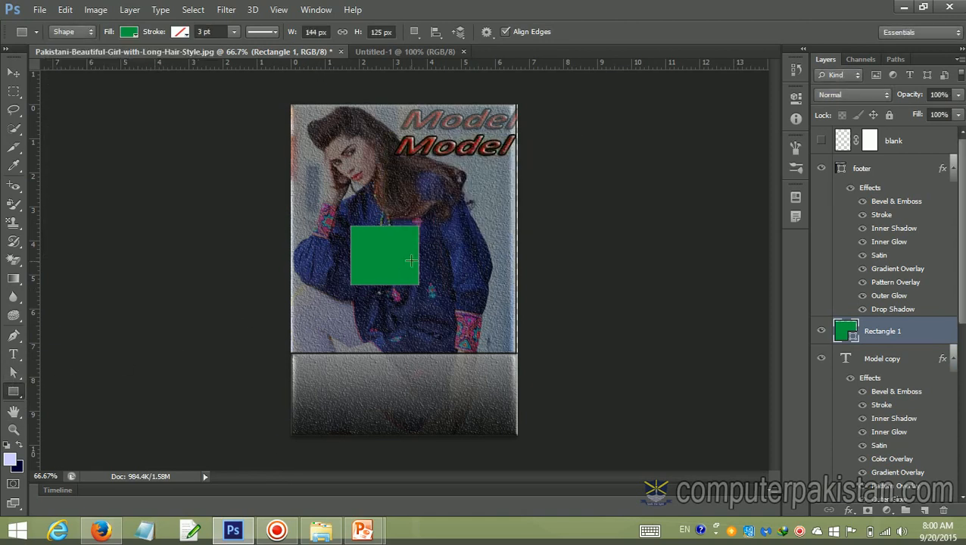
# - Draw a second rectangle of about 171 by 125 px overlapping the green one's lower right corner and fill it with pink
pyautogui.moveTo(398, 242); pyautogui.dragTo(479, 302)
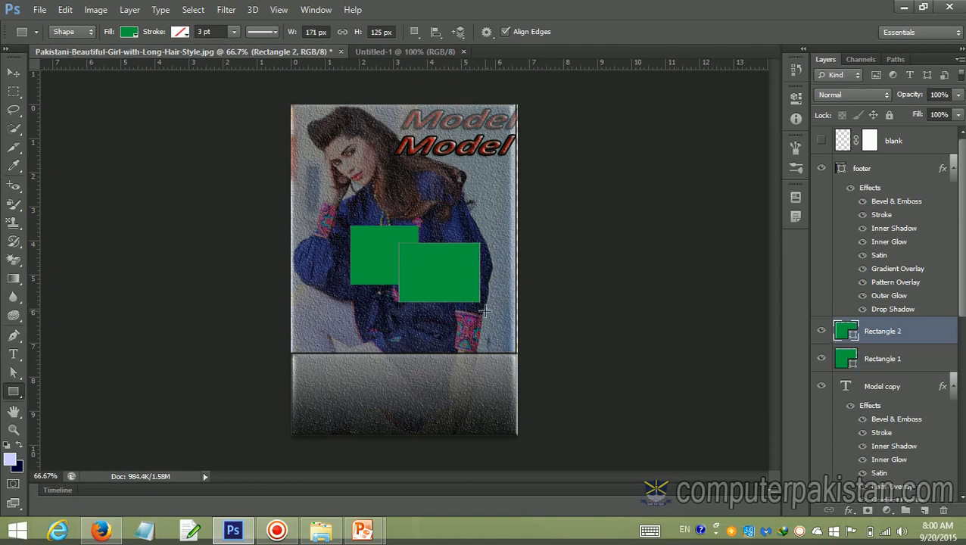
pyautogui.click(127, 33)
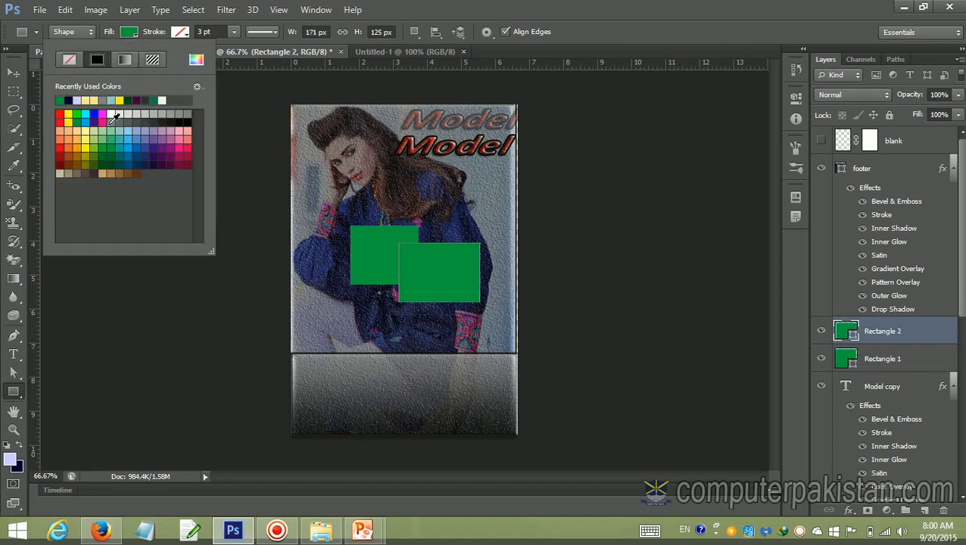
pyautogui.click(114, 117)
pyautogui.click(108, 116)
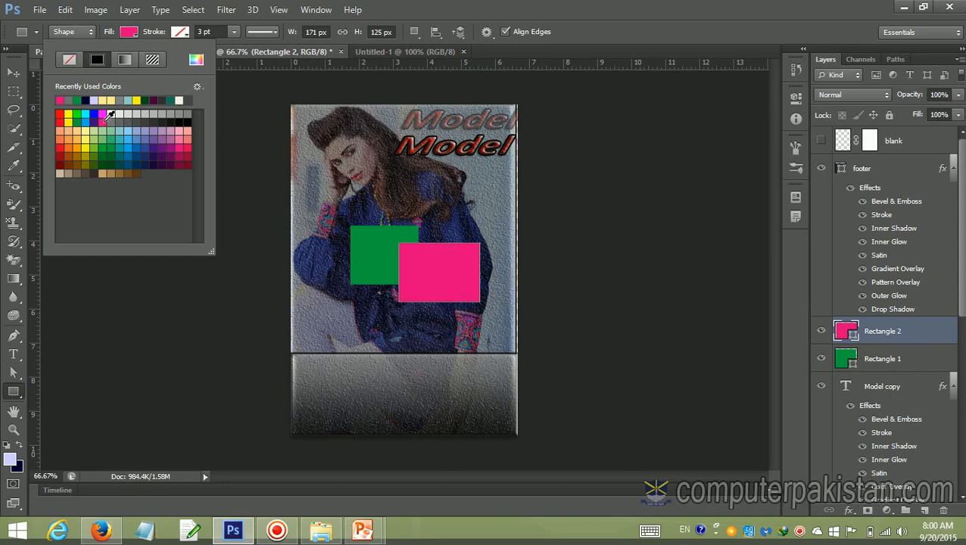
pyautogui.click(231, 374)
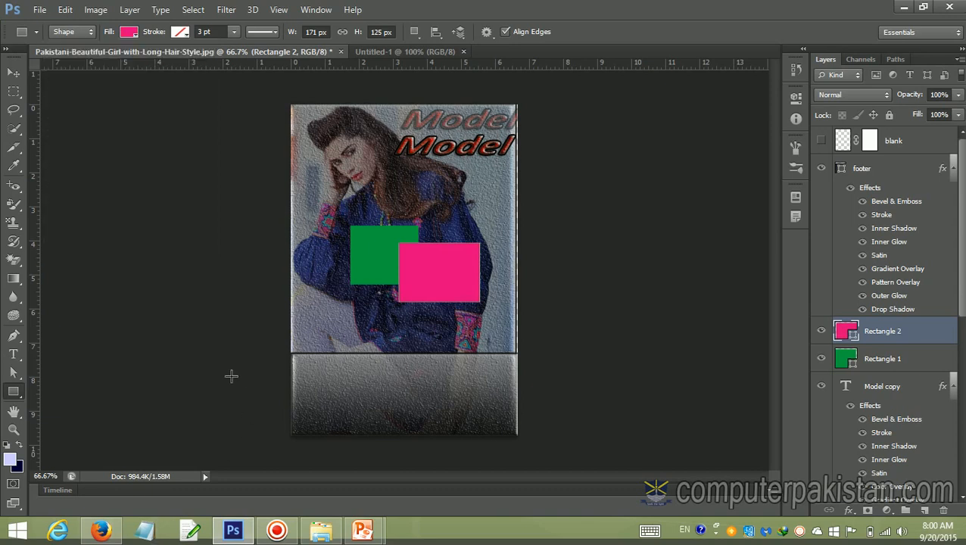
pyautogui.click(231, 375)
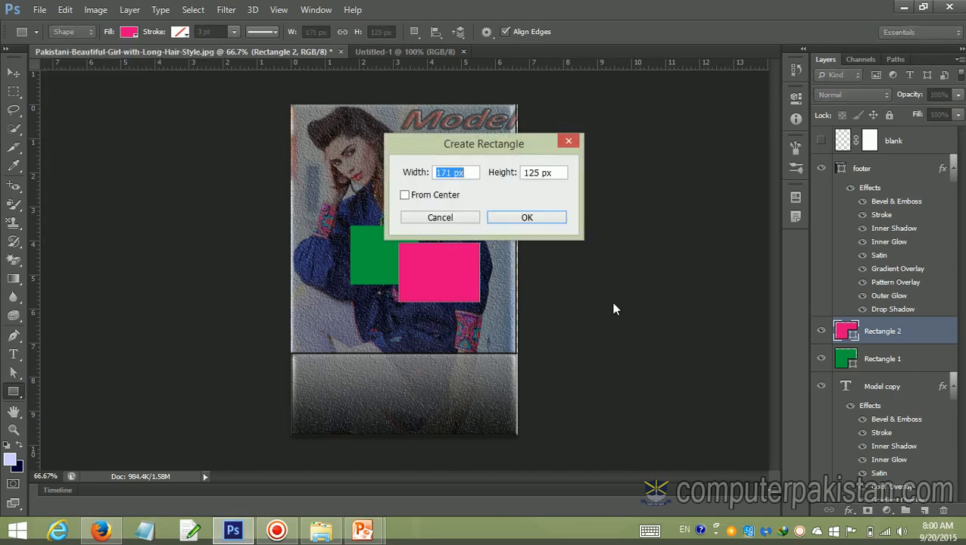
pyautogui.click(436, 218)
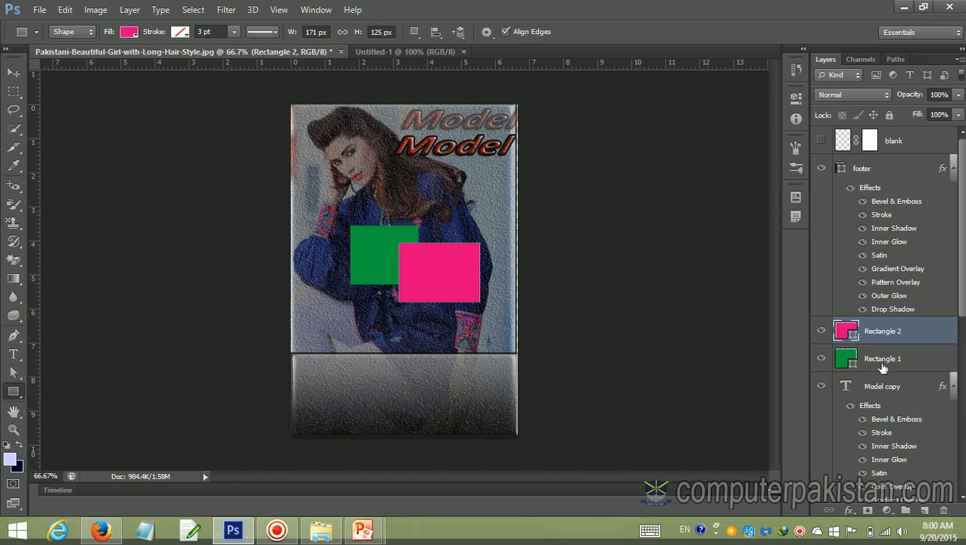
# - Stack the green rectangle layer above the pink one and move both overlapping rectangles down across the footer's upper edge
pyautogui.moveTo(920, 338); pyautogui.dragTo(921, 333)
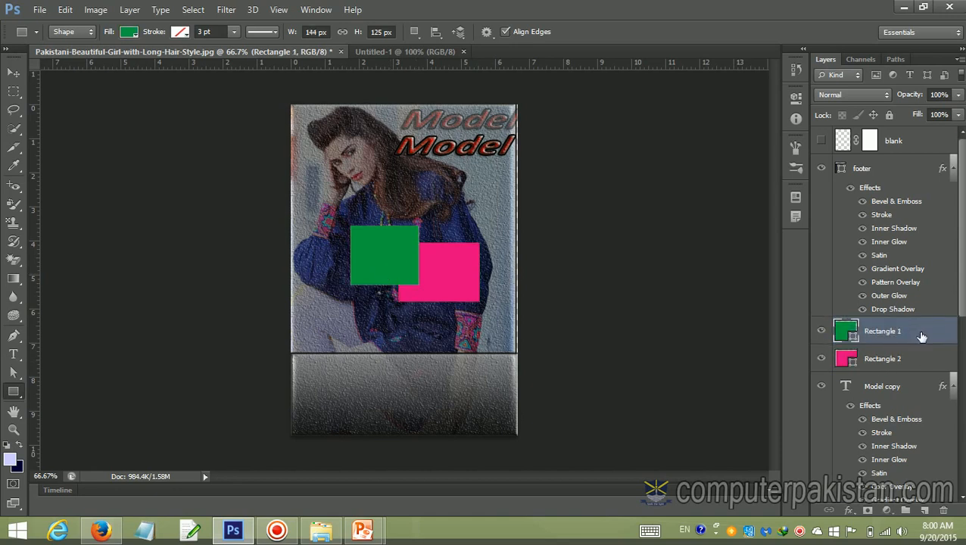
pyautogui.click(12, 72)
pyautogui.moveTo(362, 259); pyautogui.dragTo(320, 367)
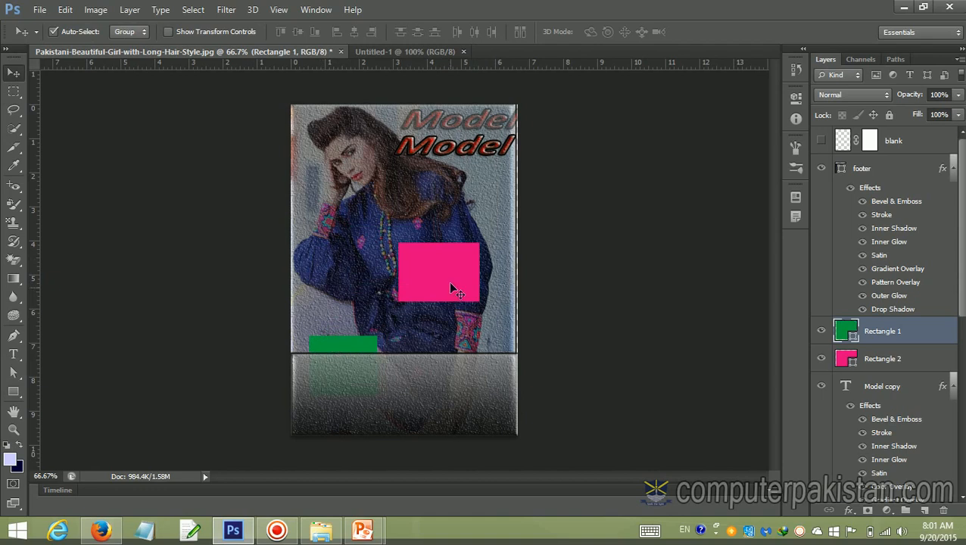
pyautogui.moveTo(448, 281); pyautogui.dragTo(400, 367)
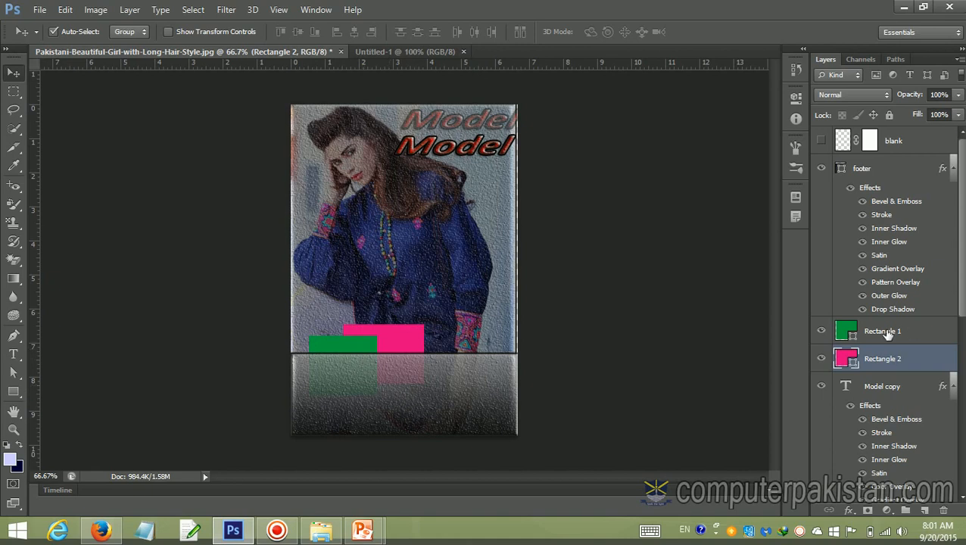
# - Move the green rectangle layer above the footer layer, and stack the pink rectangle layer directly above the green one
pyautogui.moveTo(888, 334); pyautogui.dragTo(886, 167)
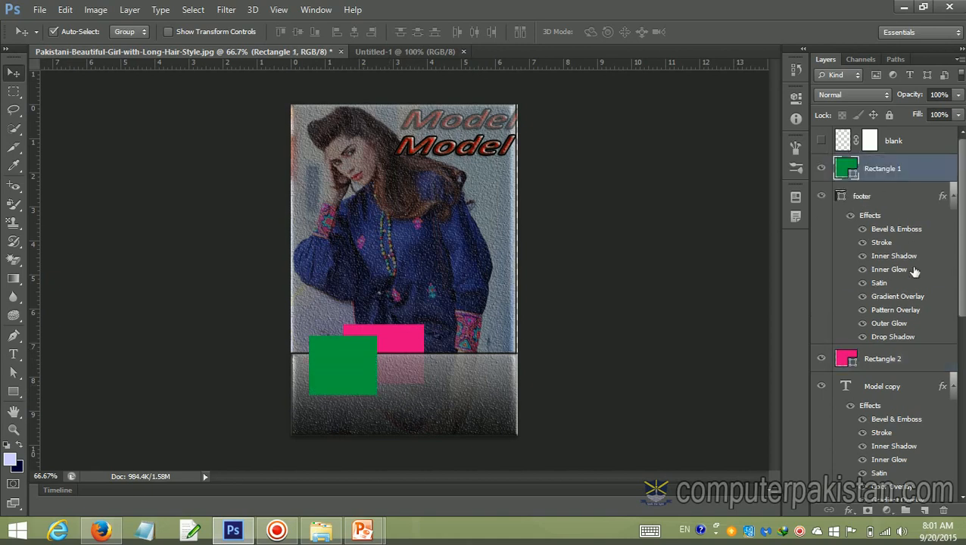
pyautogui.moveTo(912, 359); pyautogui.dragTo(910, 159)
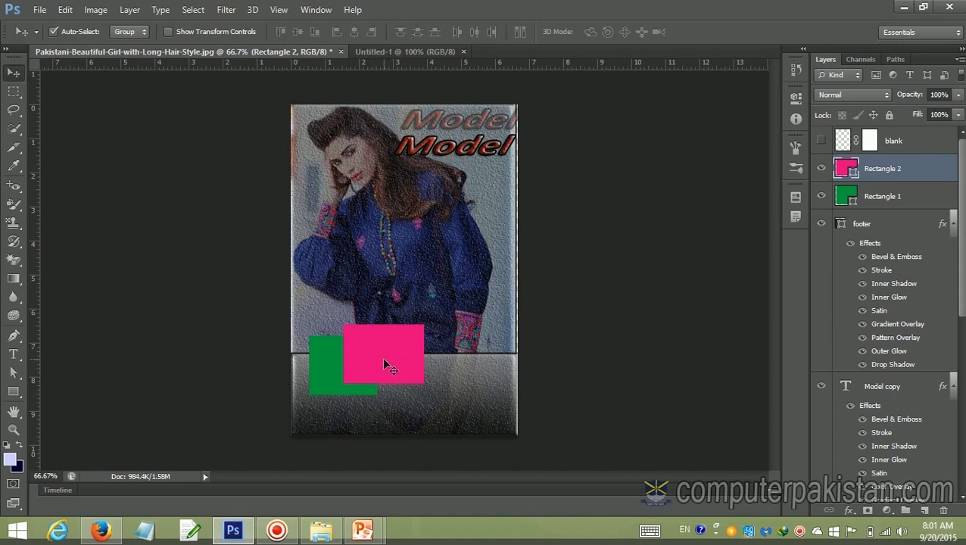
# - Give the pink rectangle a solid black stroke, keeping the 3 pt width
pyautogui.click(13, 391)
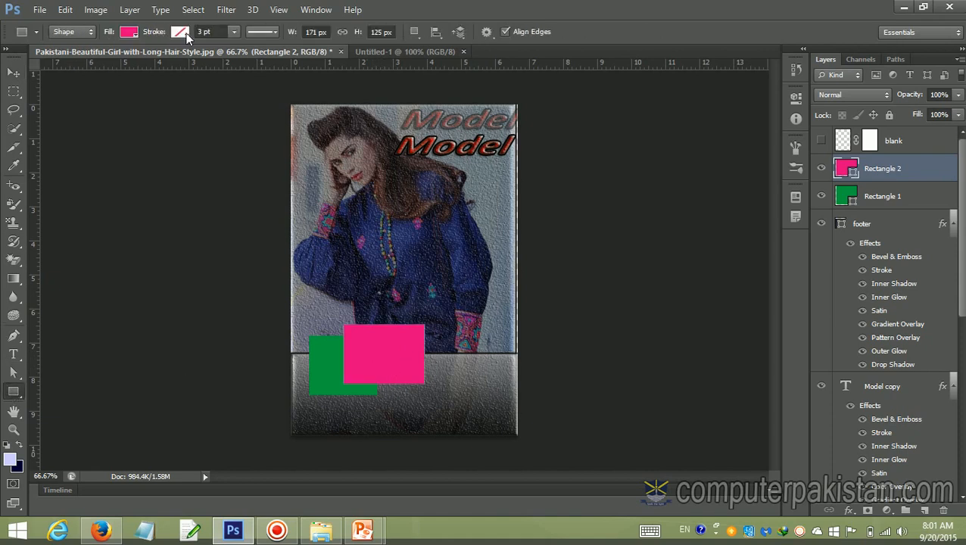
pyautogui.click(184, 33)
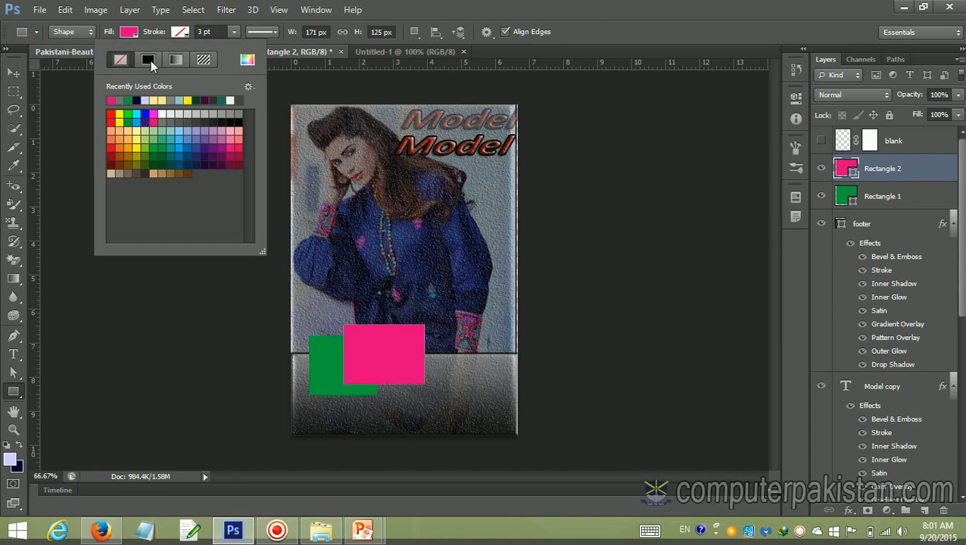
pyautogui.click(150, 61)
pyautogui.click(233, 33)
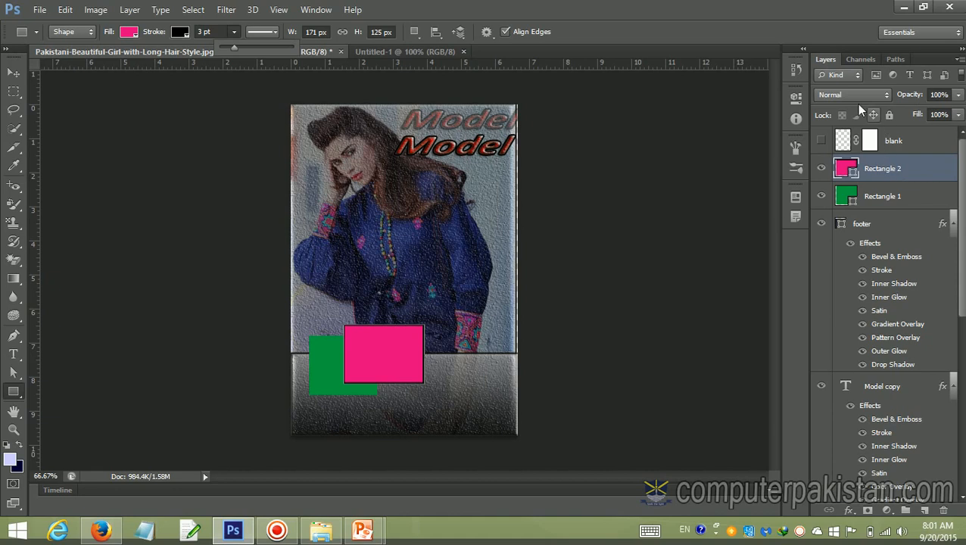
pyautogui.click(958, 115)
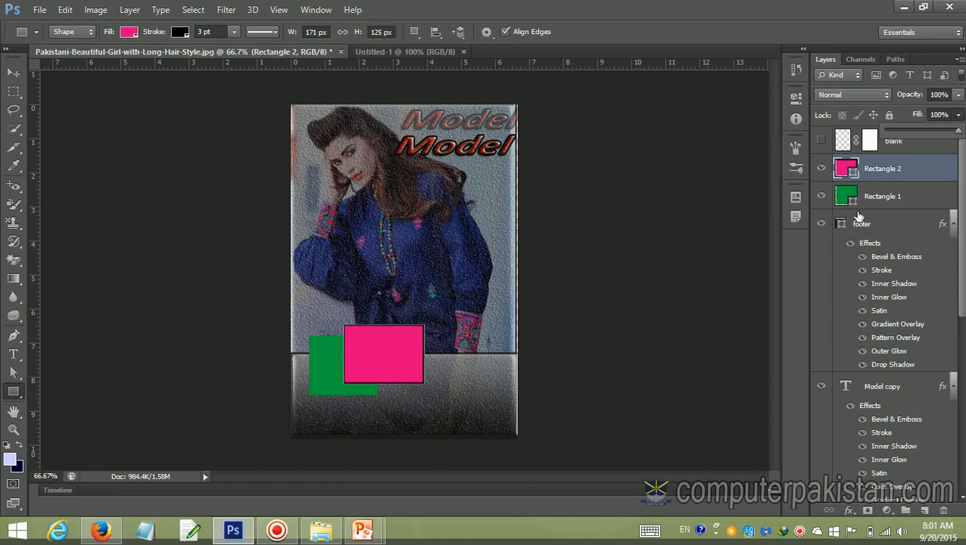
pyautogui.scroll(-6, 839, 380)
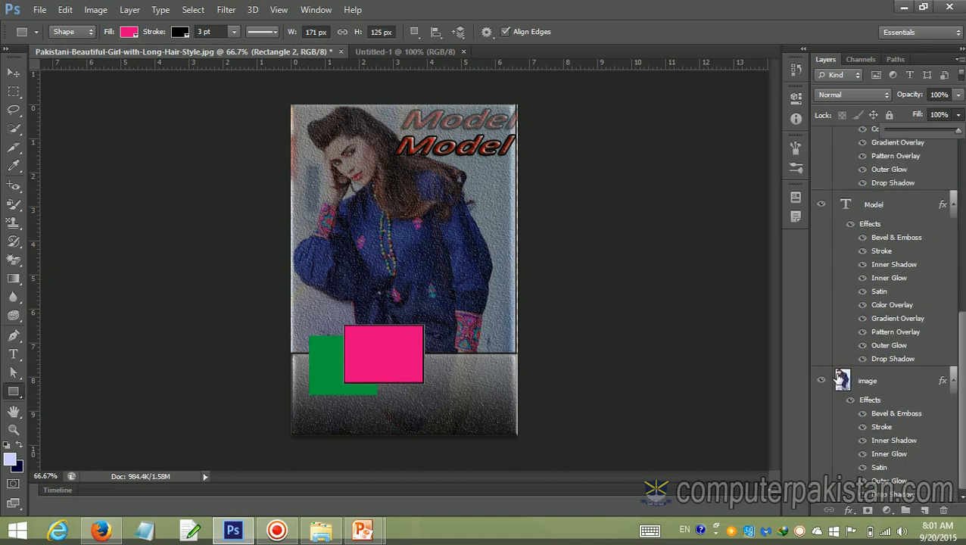
pyautogui.click(129, 10)
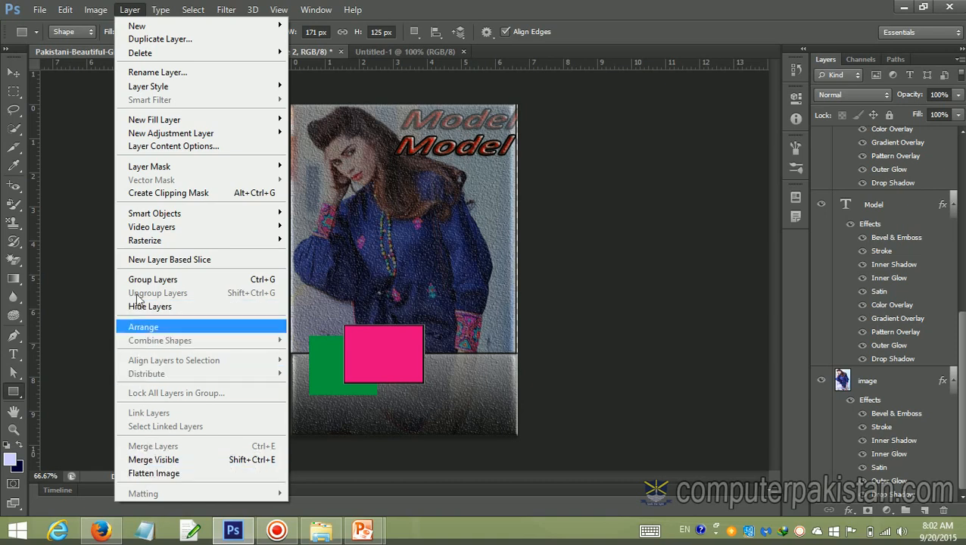
pyautogui.click(684, 185)
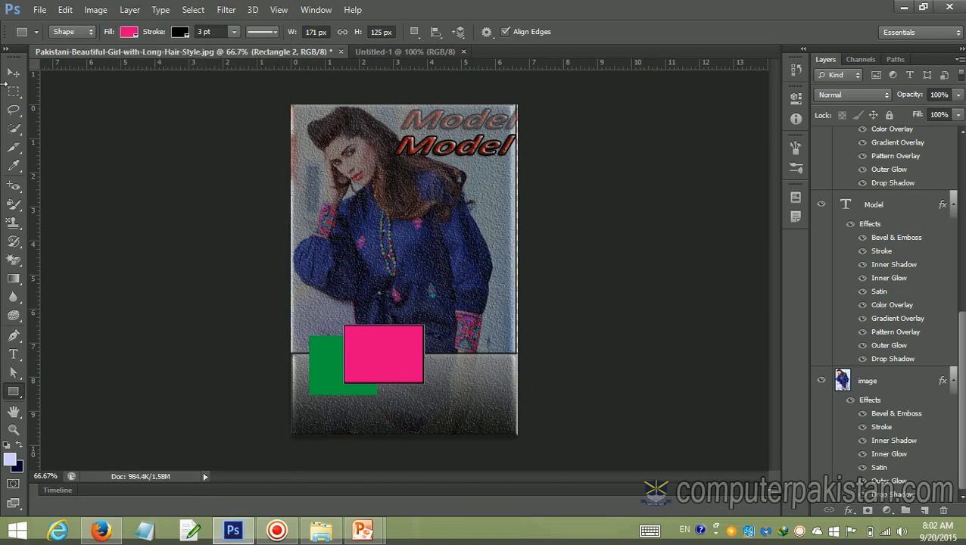
# - Switch to the running PowerPoint slide show with the Layer slide
pyautogui.moveTo(363, 532)
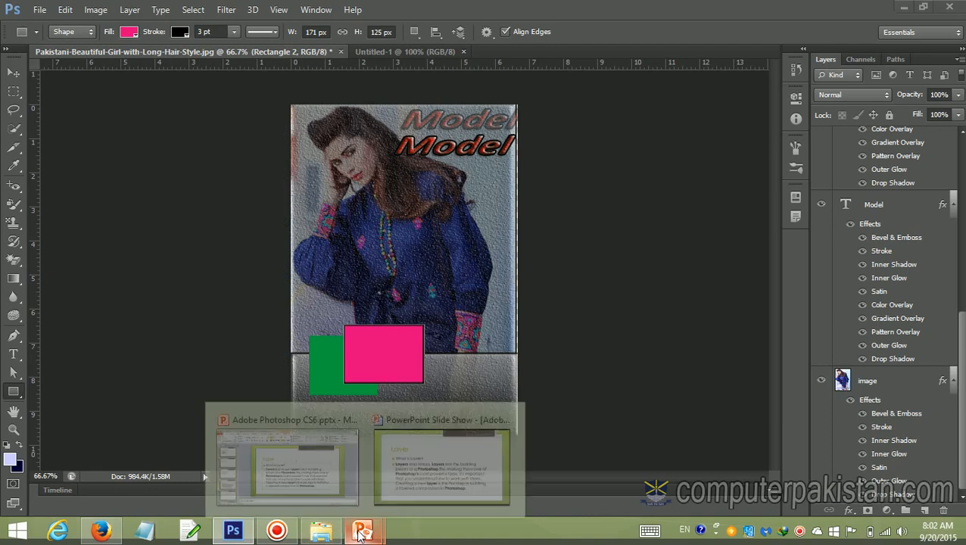
pyautogui.click(384, 489)
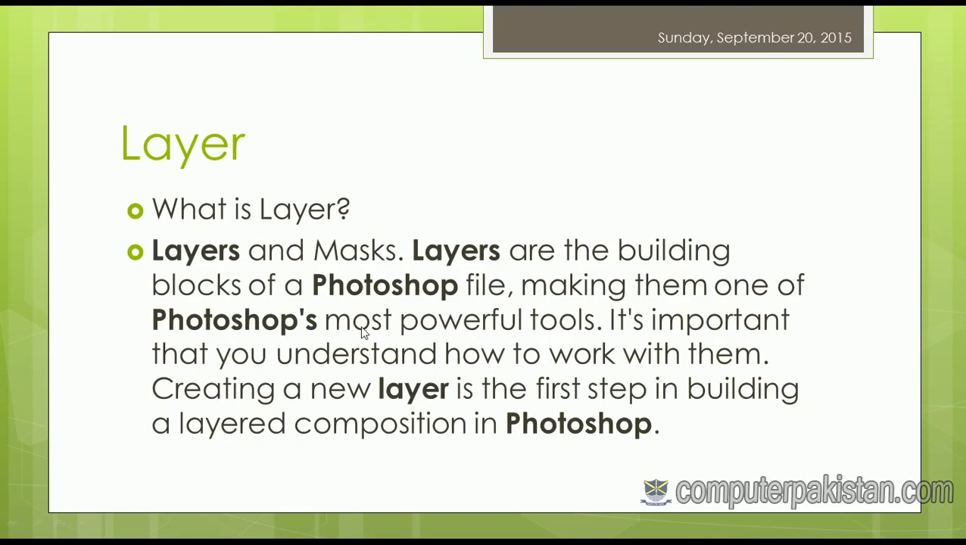